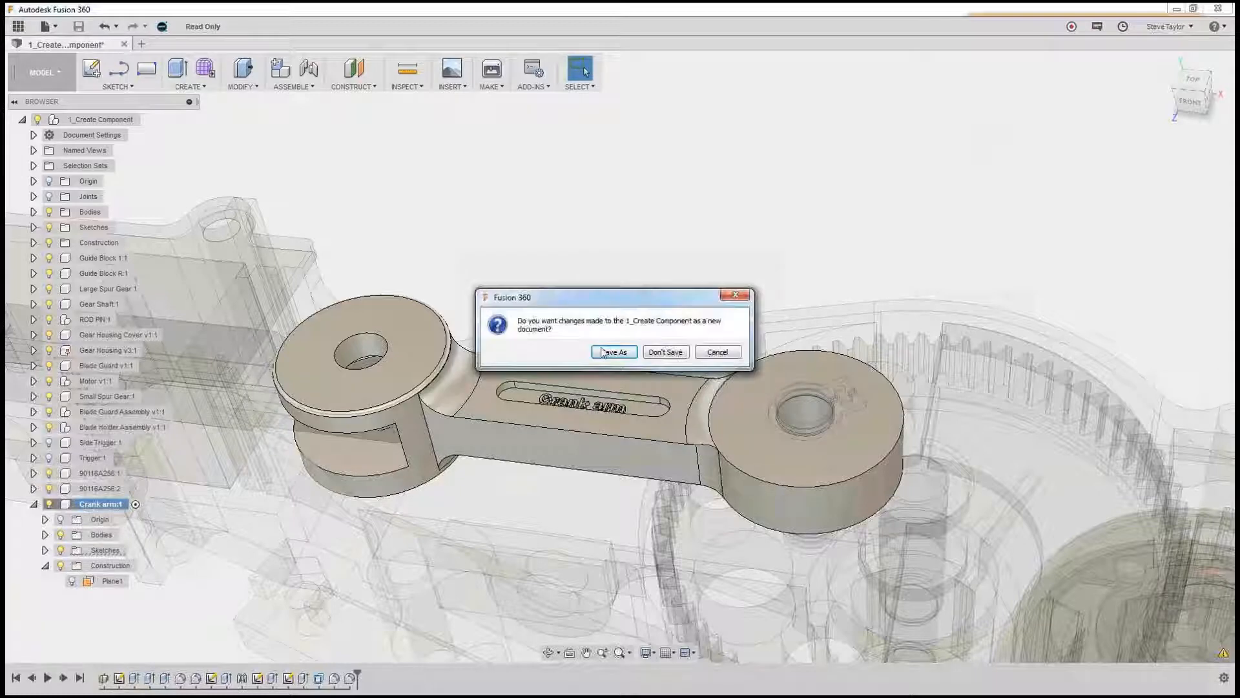
Dismiss the save prompt and open the 2_Importing and Editing Geometry design from the workshop folder of the same name
key("Escape")
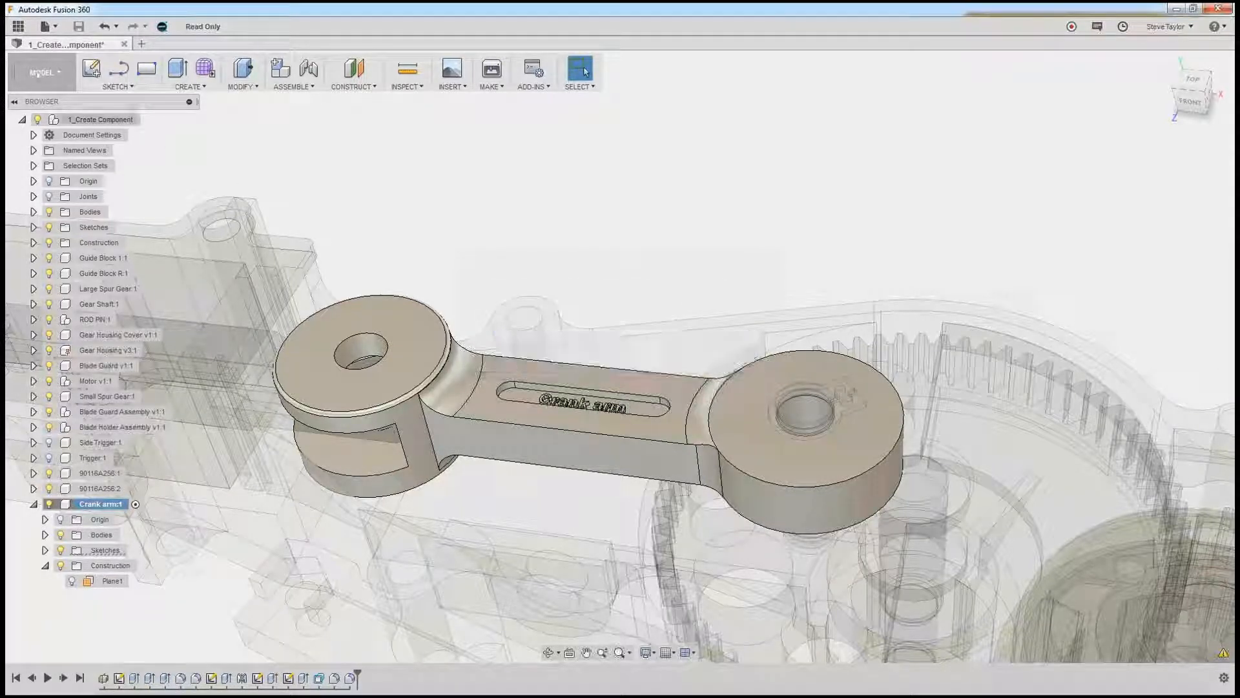
left_click(18, 26)
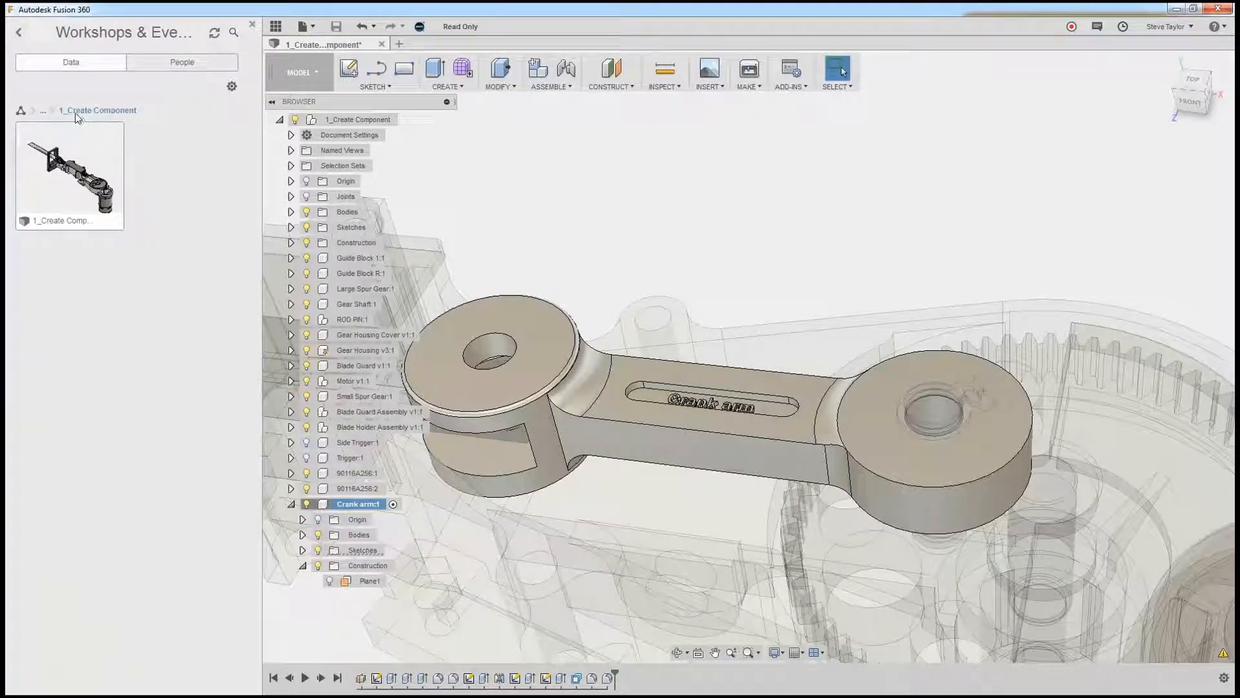
left_click(53, 111)
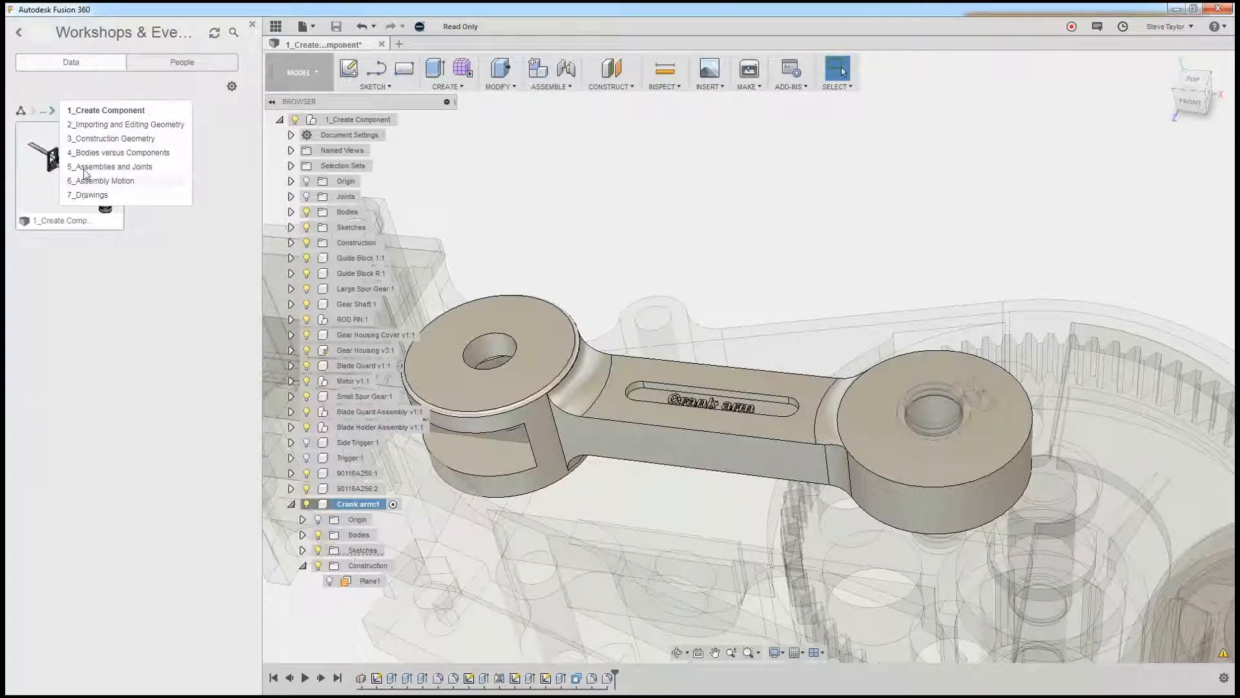
left_click(86, 126)
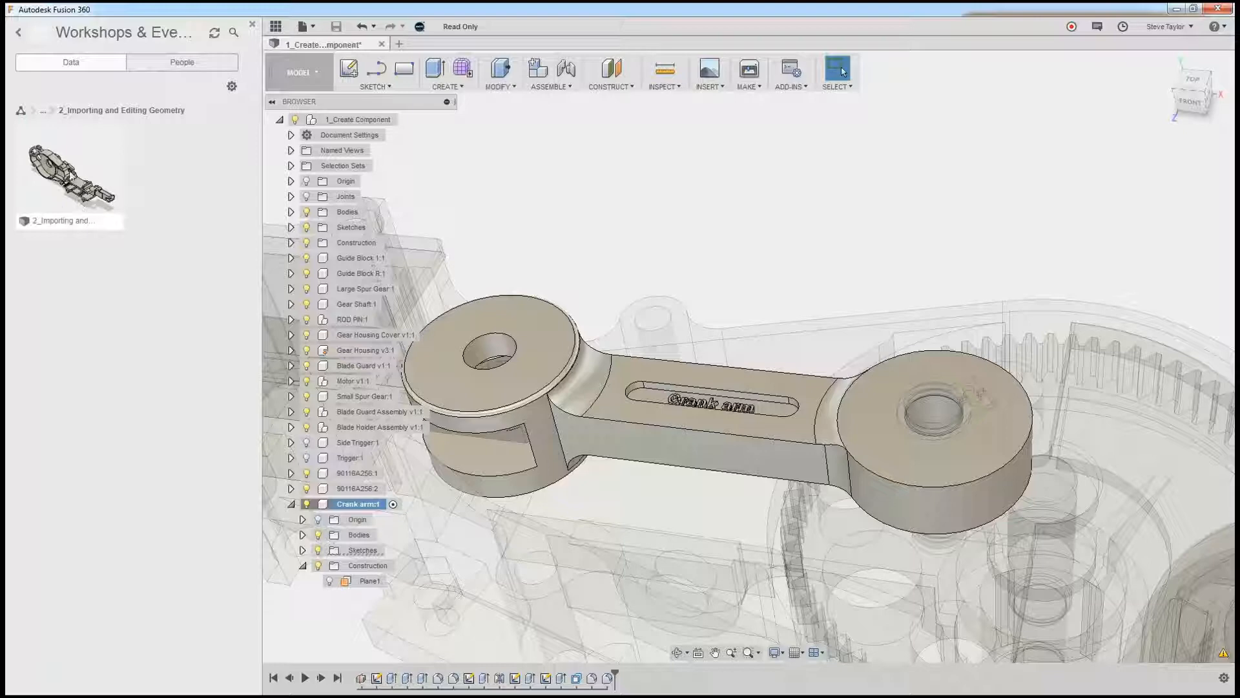
double_click(70, 221)
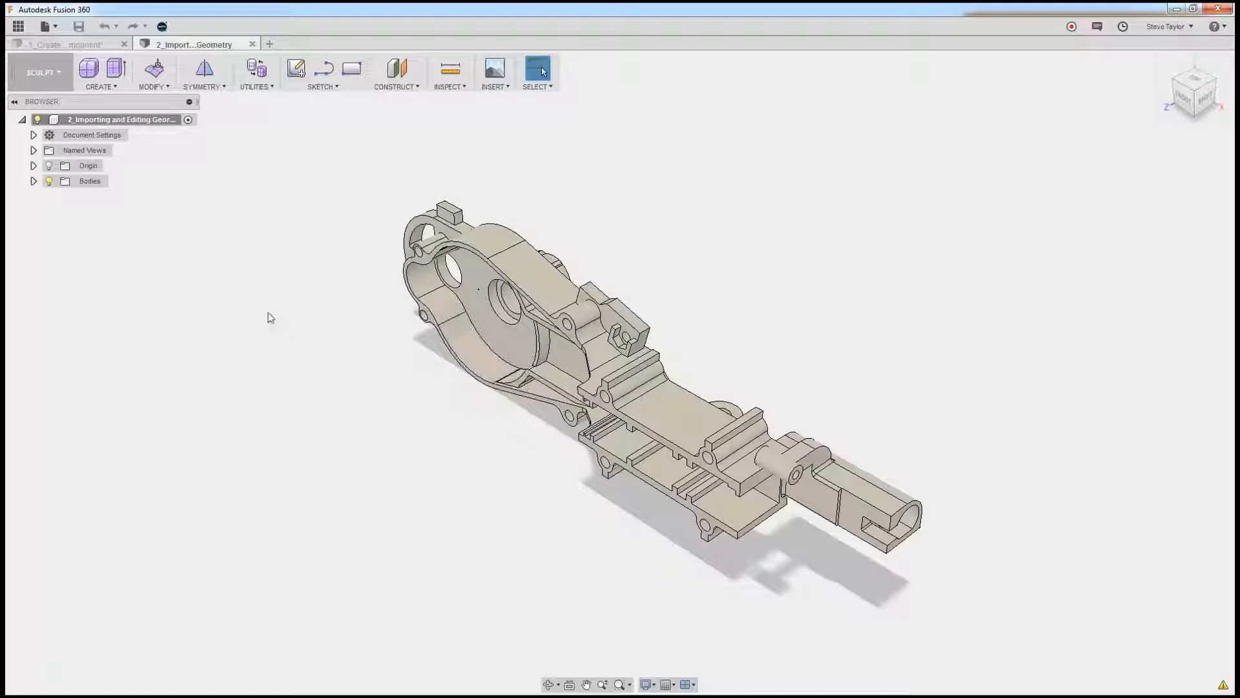
Create a new design from the local file 2_Importing and Editing Geometry.iges
left_click(60, 29)
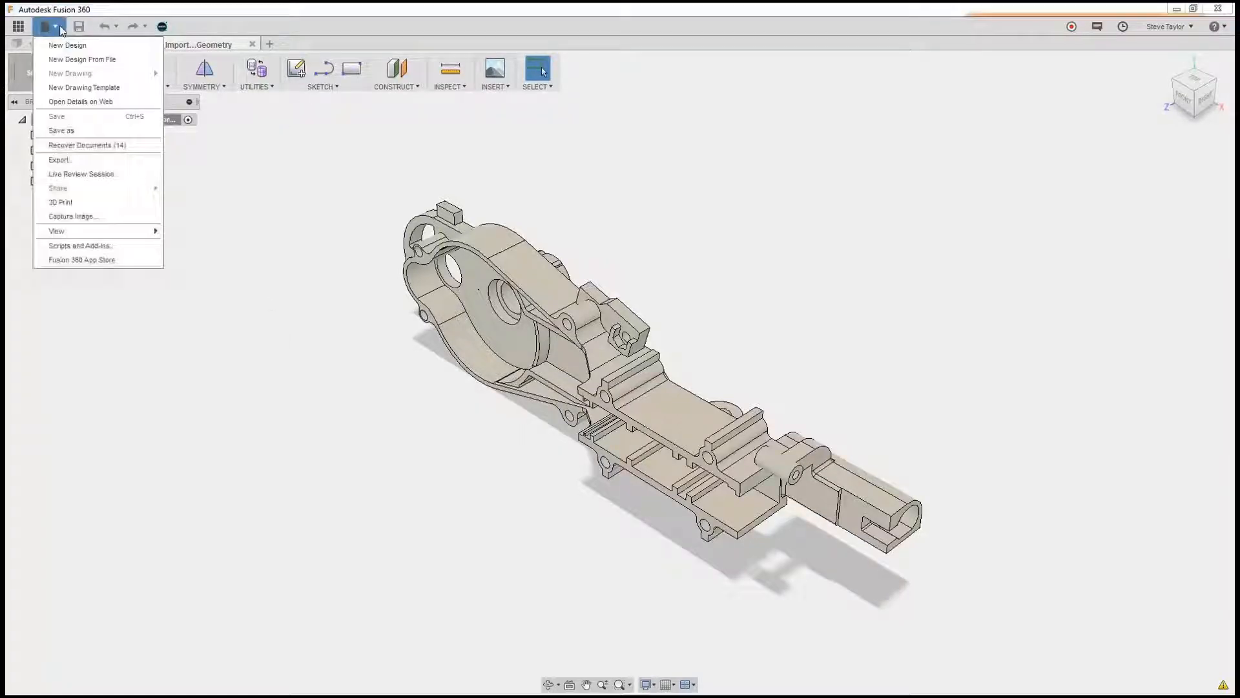
left_click(85, 59)
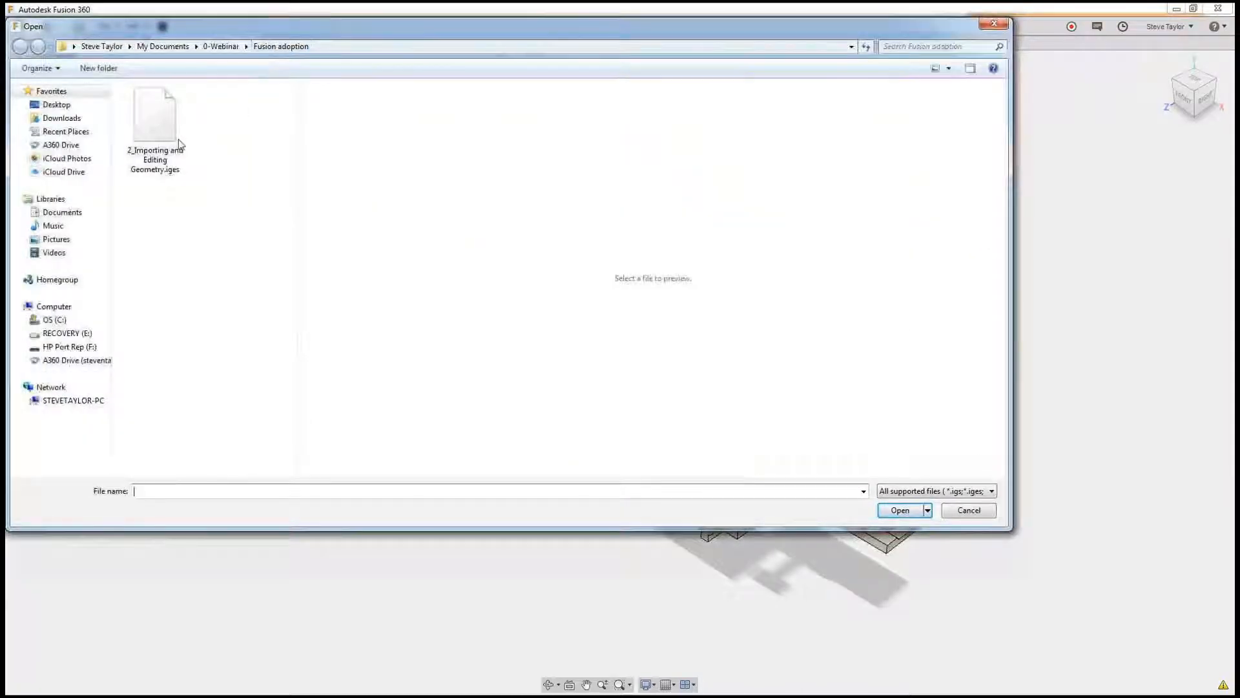
left_click(168, 125)
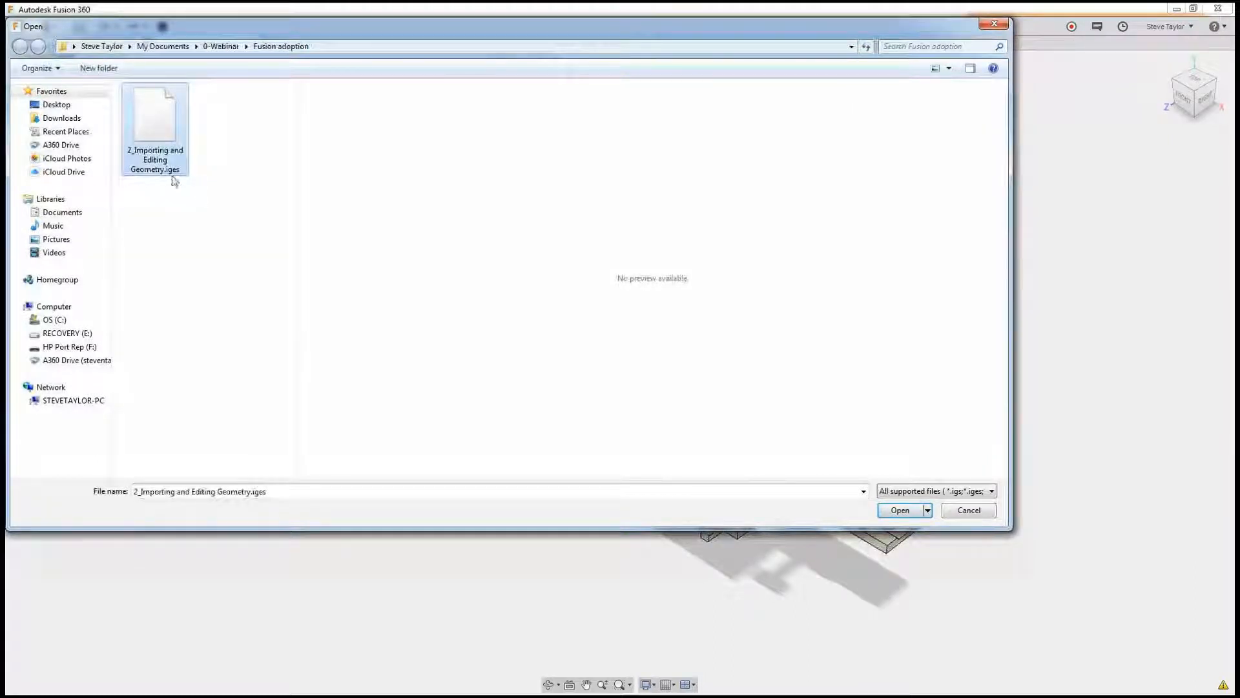
left_click(899, 510)
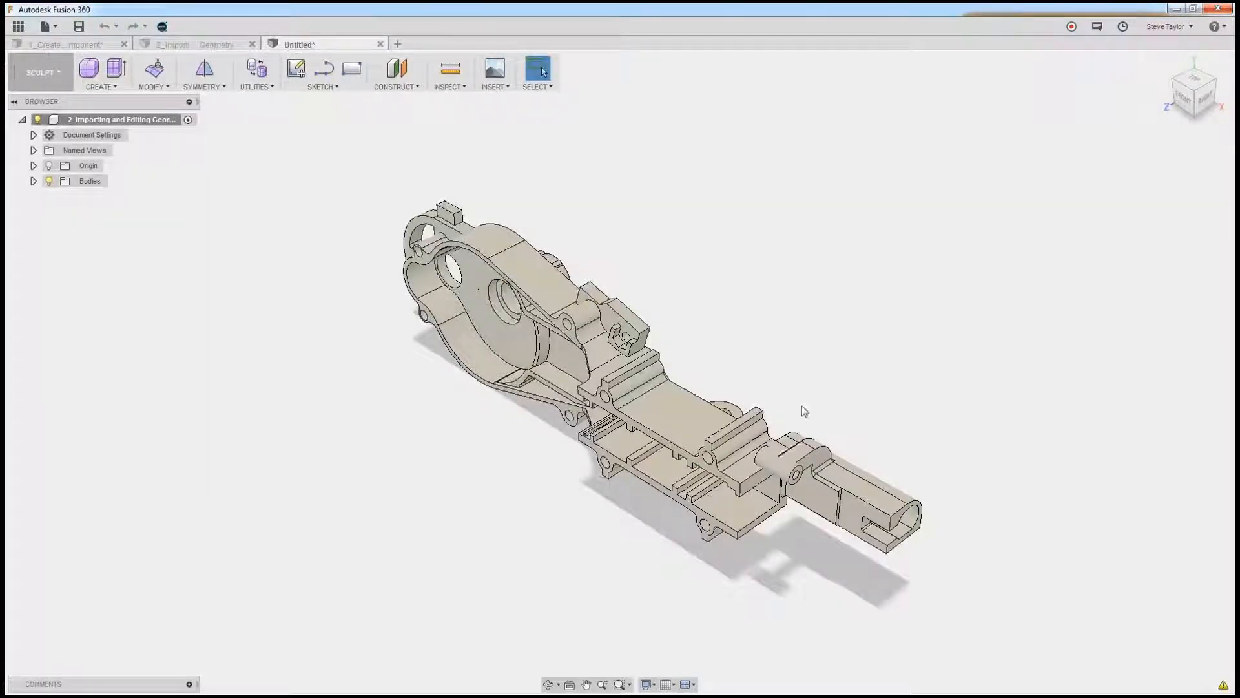
Compare the existing 2_Importing and Editing Geometry document with the untitled imported design, and inspect the imported housing
left_click(198, 44)
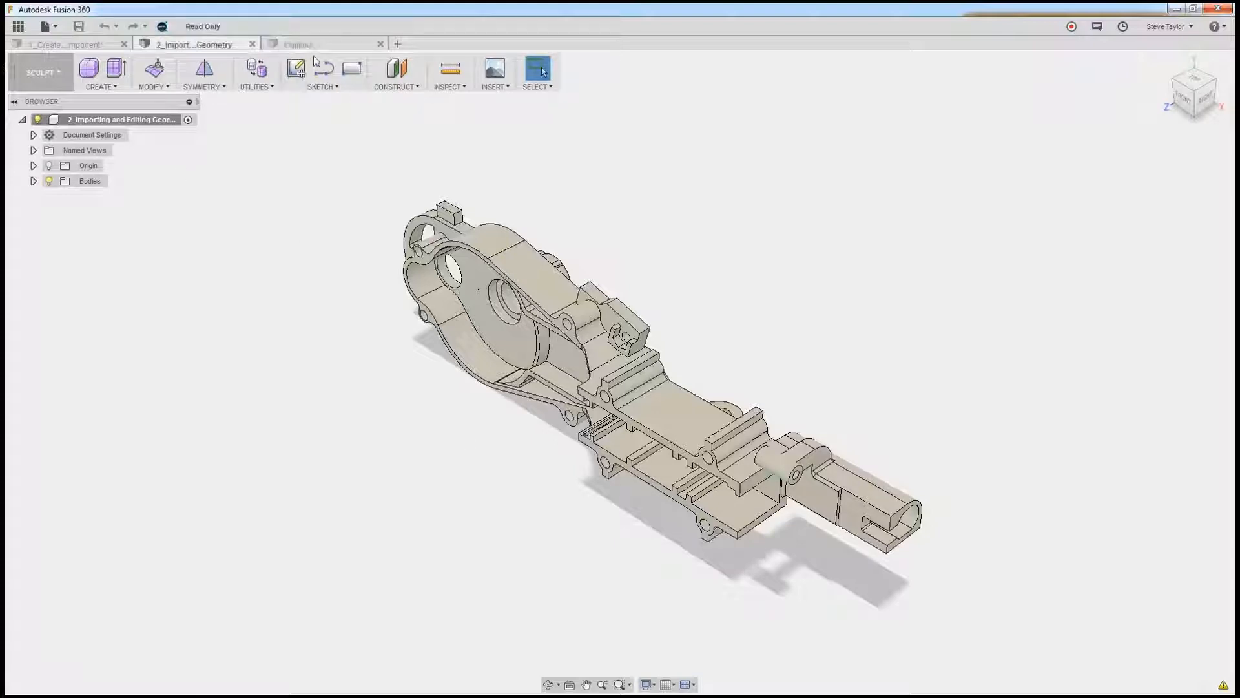
left_click(316, 44)
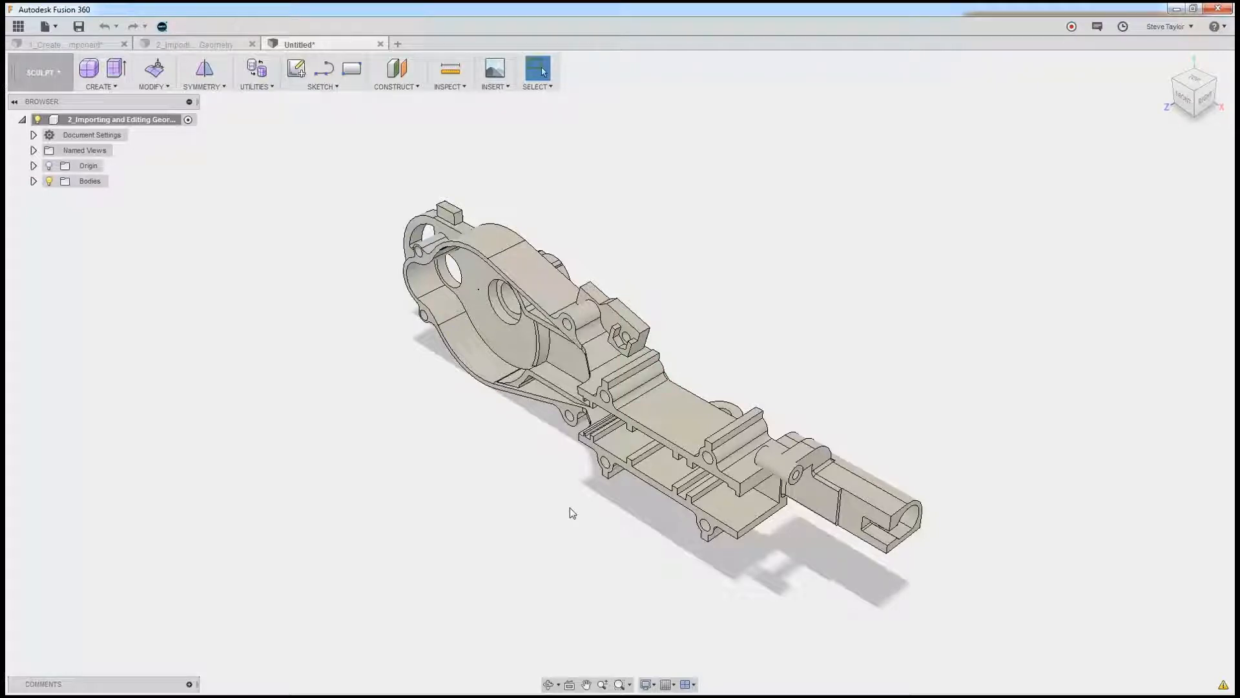
mouse_move(540, 513)
middle_mouse_down("shift")
mouse_move(503, 493)
mouse_move(548, 514)
middle_mouse_up("shift")
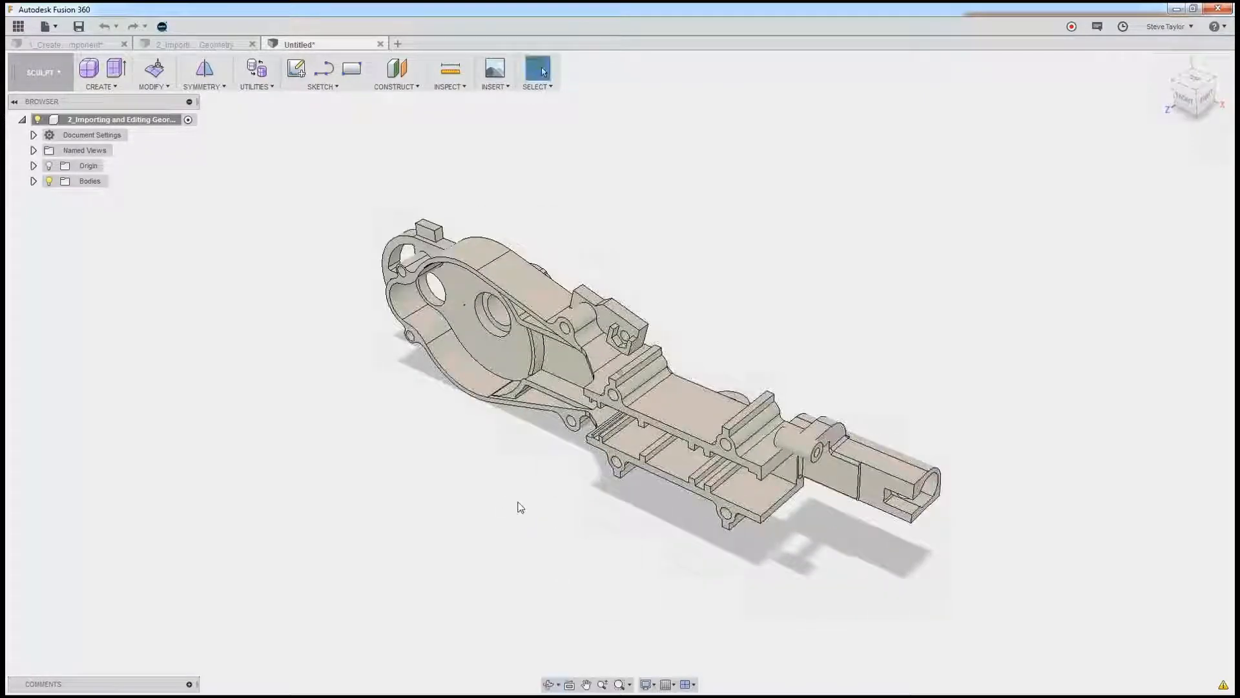
Preview a section analysis from the housing's flat rim face, shifting the cutting plane and tilting it 2.3 degrees about Z, and cancel it
left_click(447, 88)
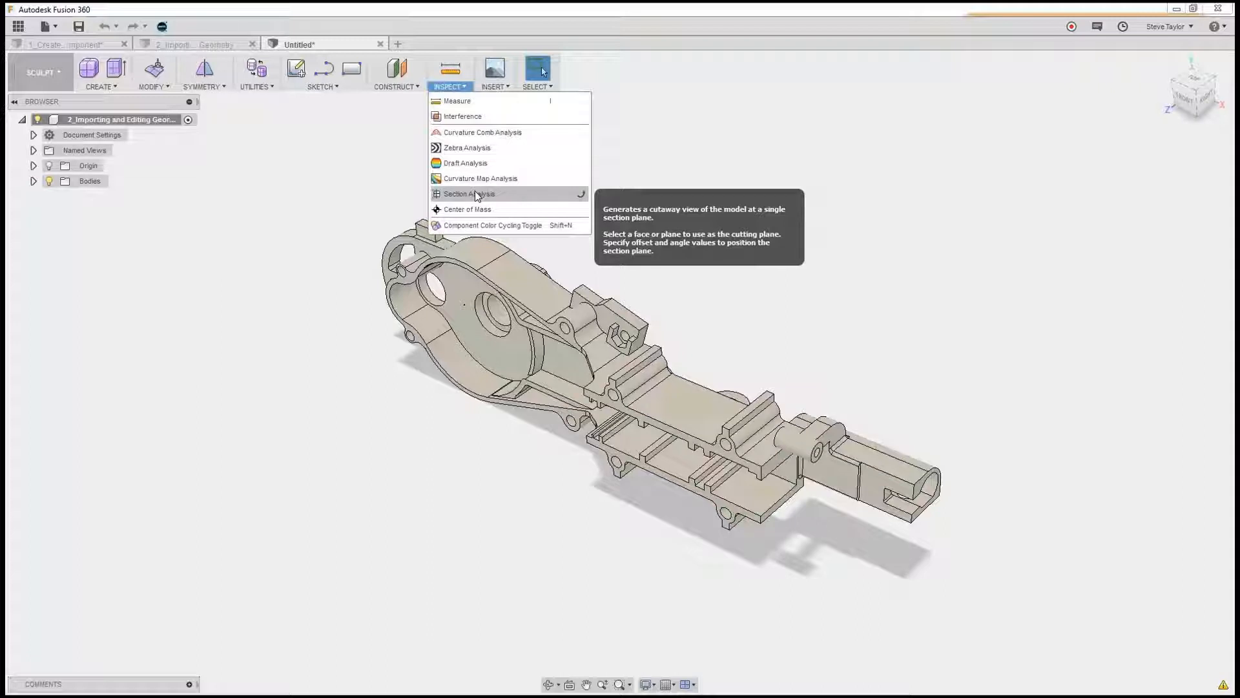
left_click(476, 195)
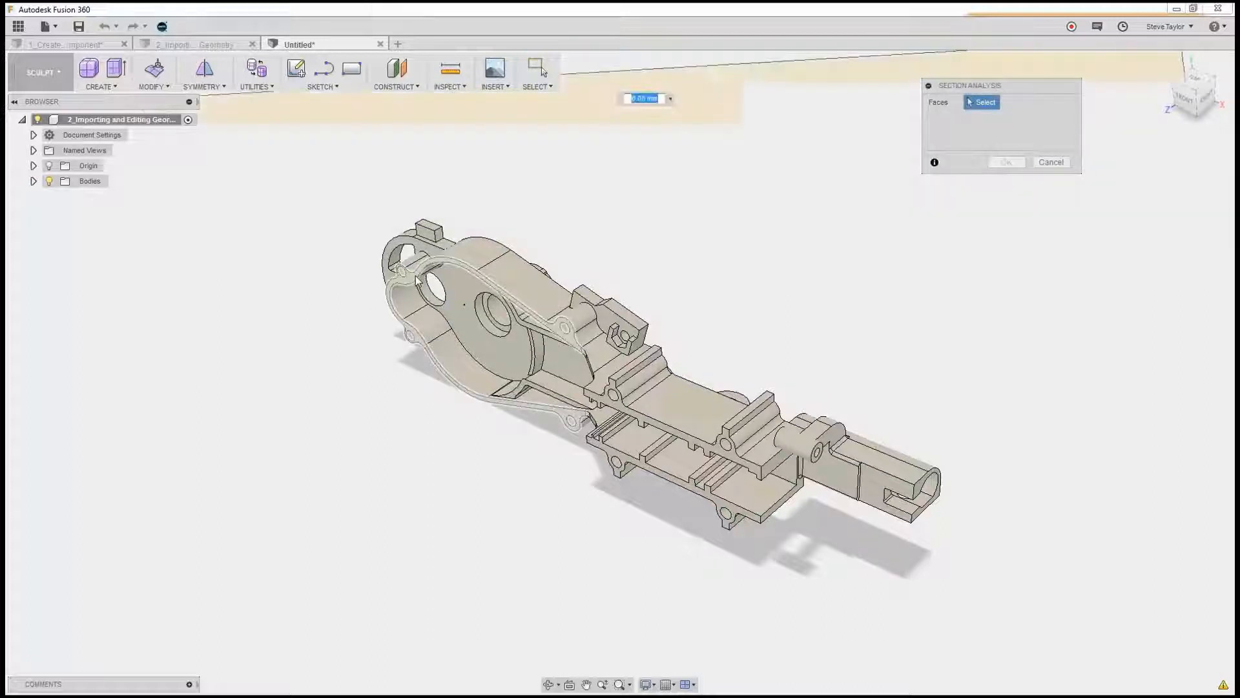
left_click(416, 277)
left_click_drag(388, 294, 412, 276)
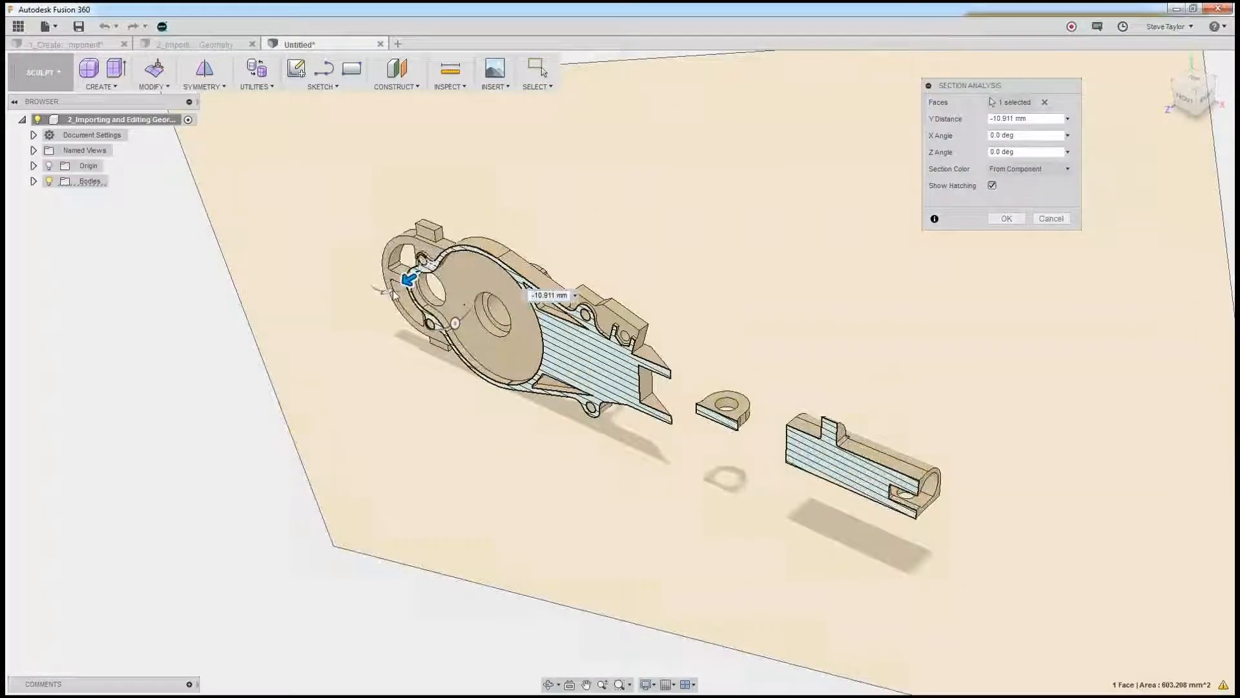
left_click_drag(395, 294, 386, 290)
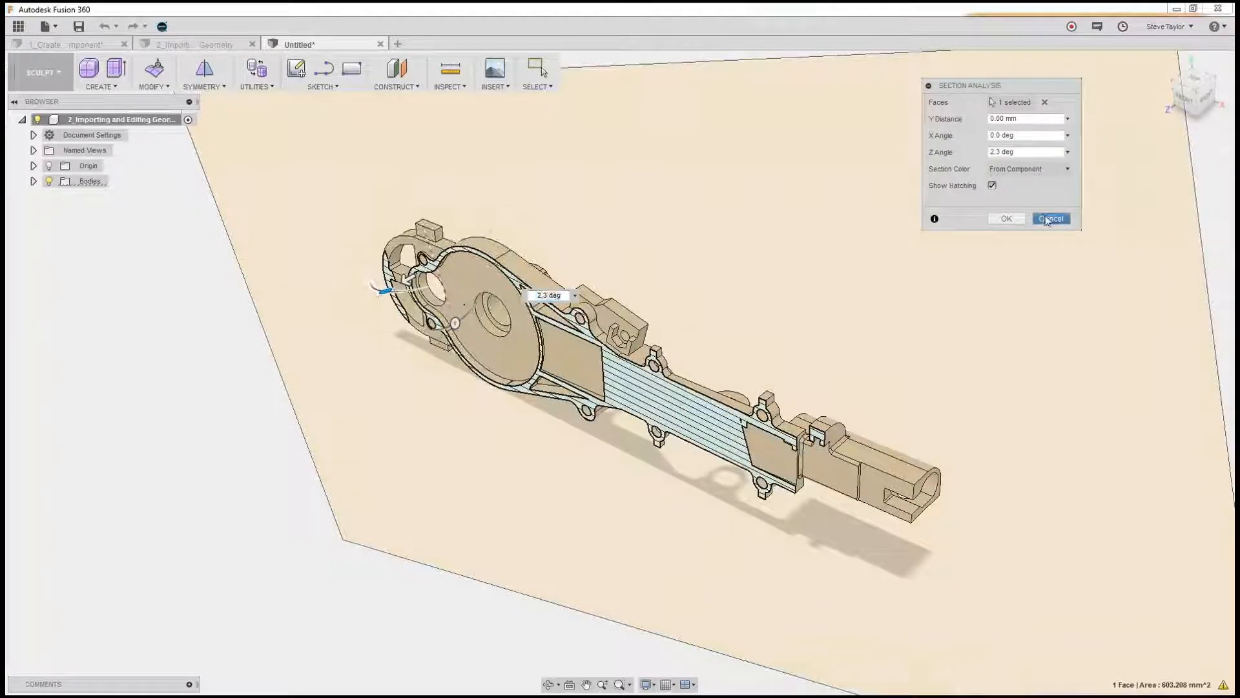
left_click(1048, 219)
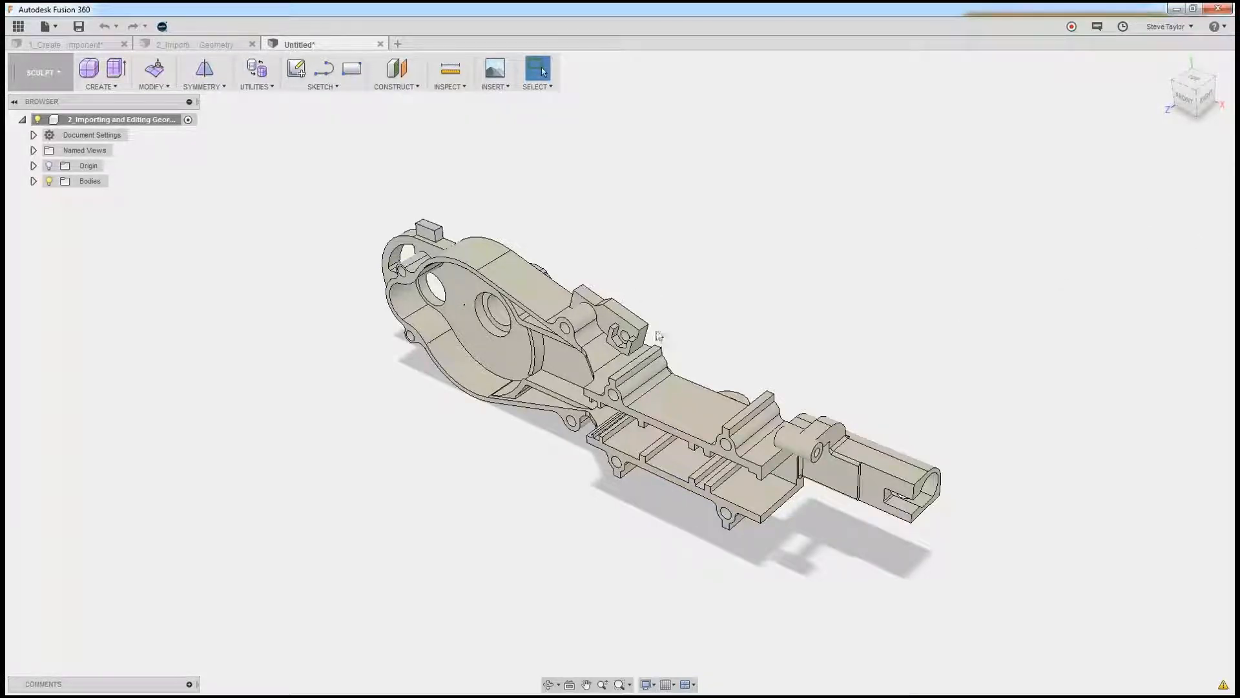
Try deleting the wide side face of the thin rib nearest the gear chamber, and undo the deletion
middle_click_drag(649, 267, 778, 336, "shift")
scroll(633, 370, "up", 3)
scroll(712, 335, "up", 2)
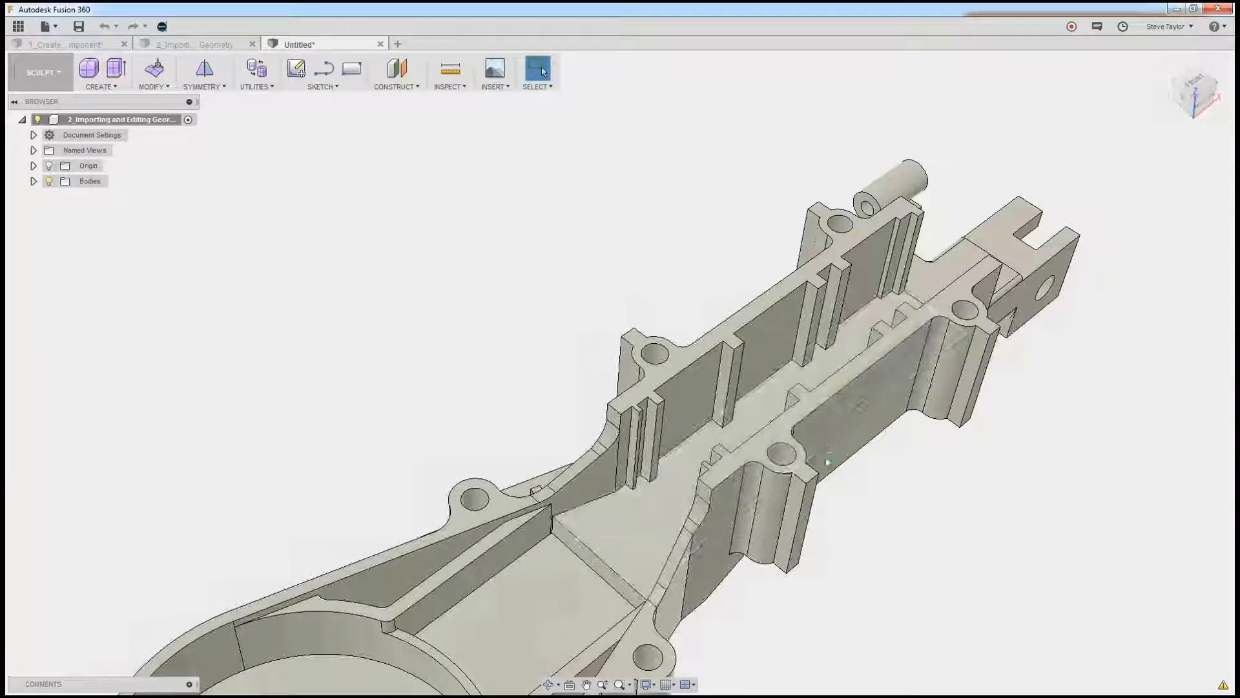
scroll(644, 452, "up", 3)
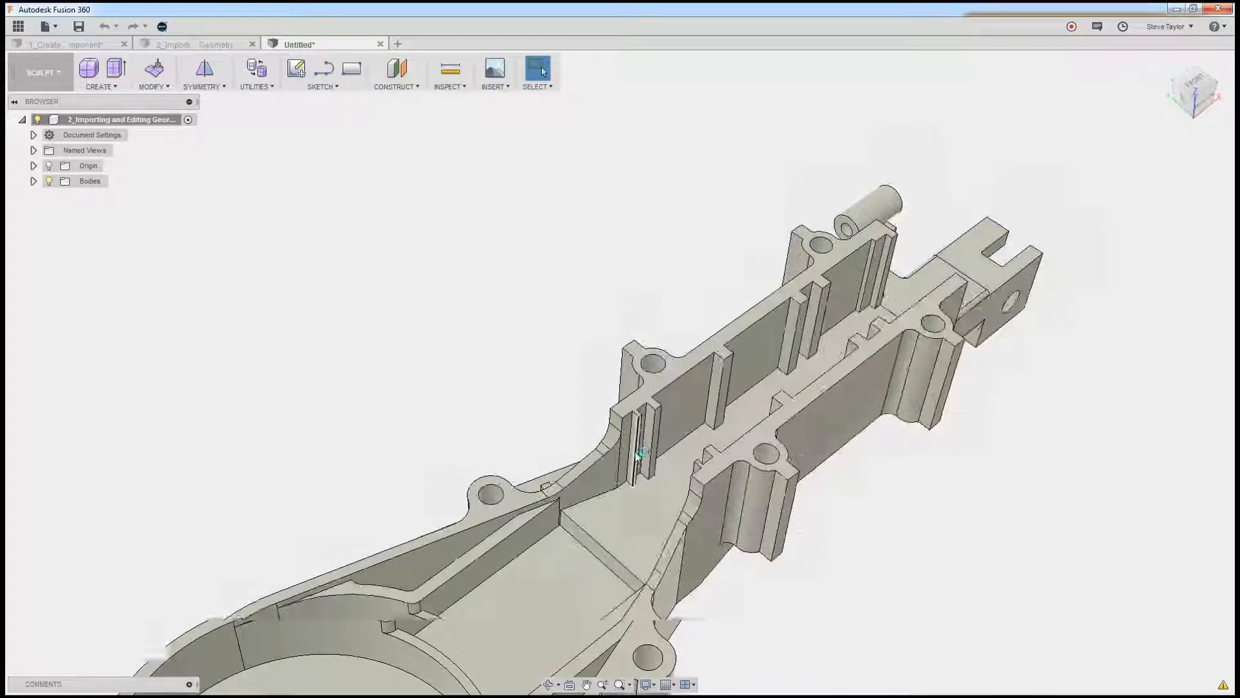
scroll(641, 454, "up", 3)
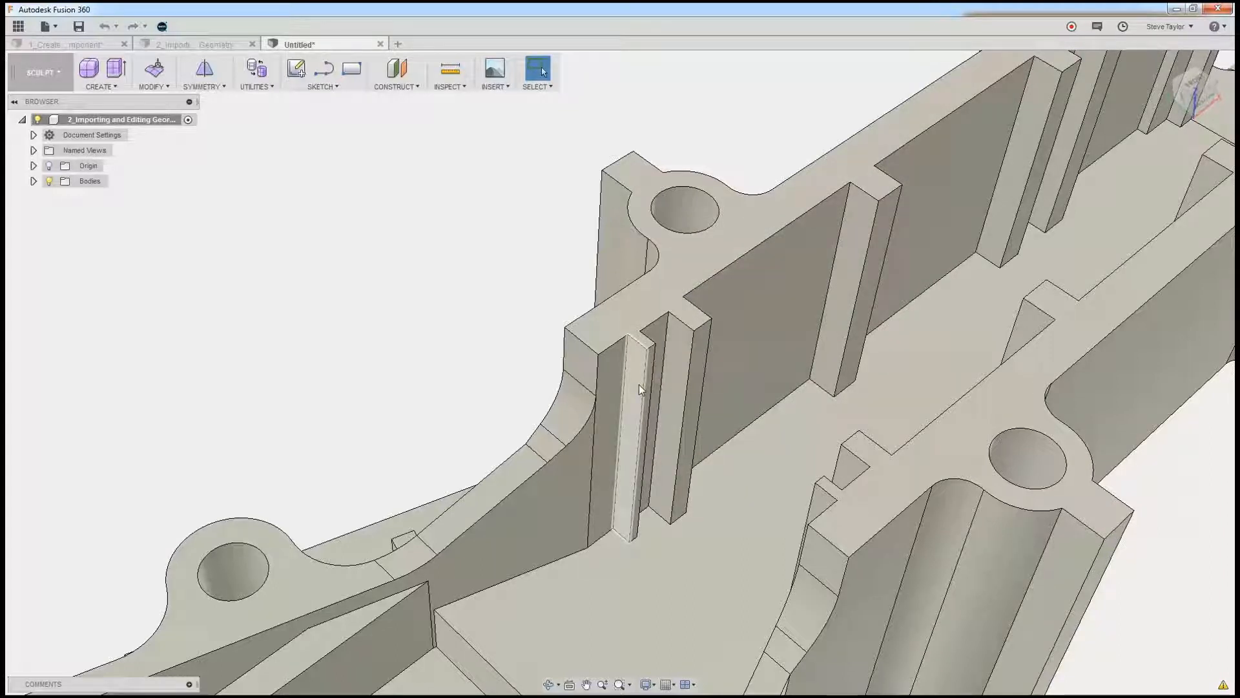
left_click(631, 447)
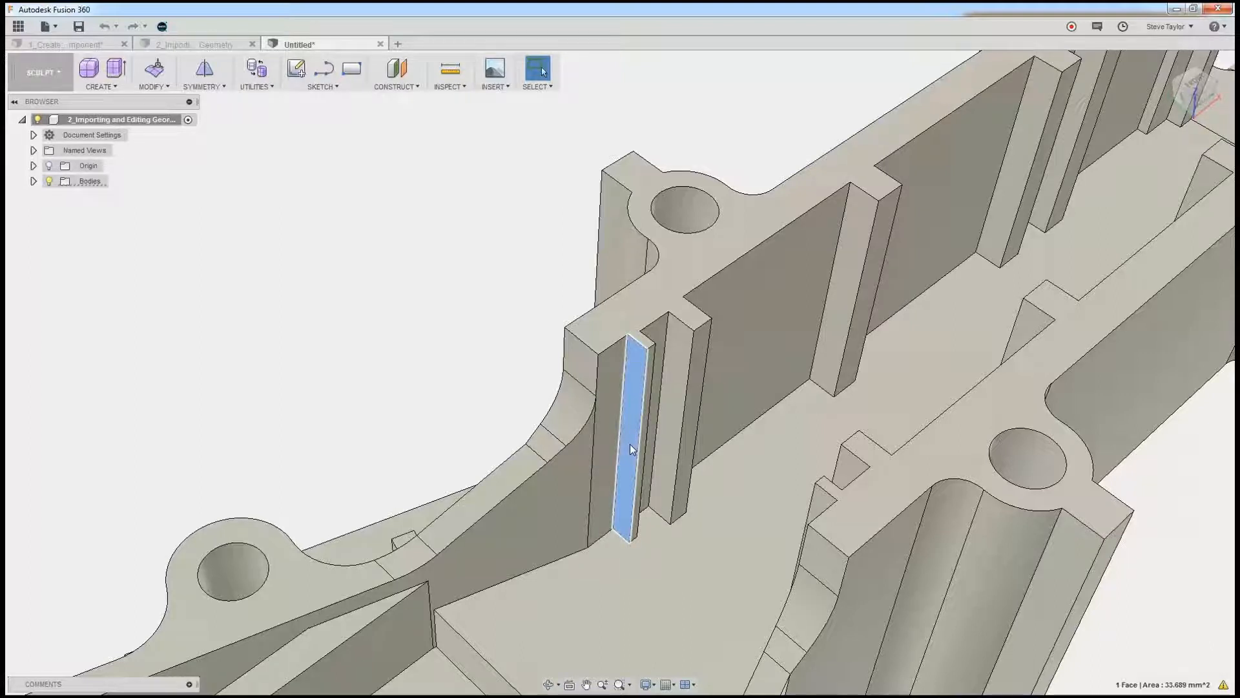
key("Delete")
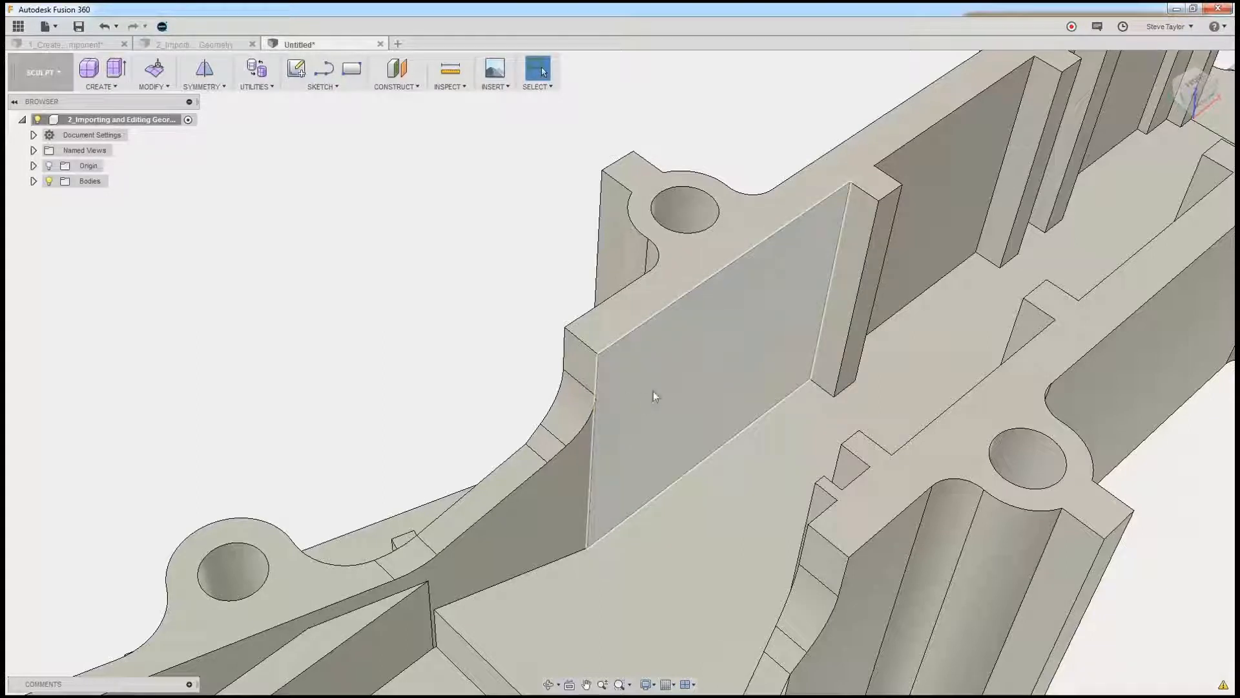
left_click(103, 26)
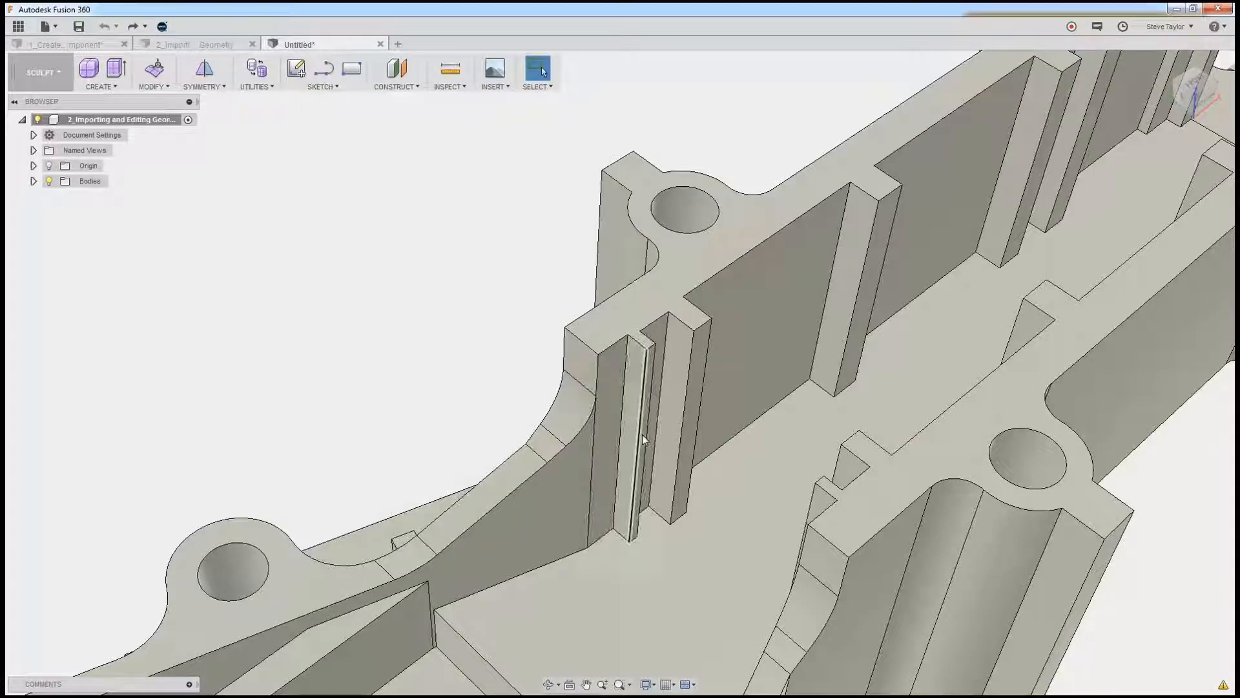
Try deleting the narrow end face of the same thin rib, and undo the deletion
scroll(643, 437, "down", 2)
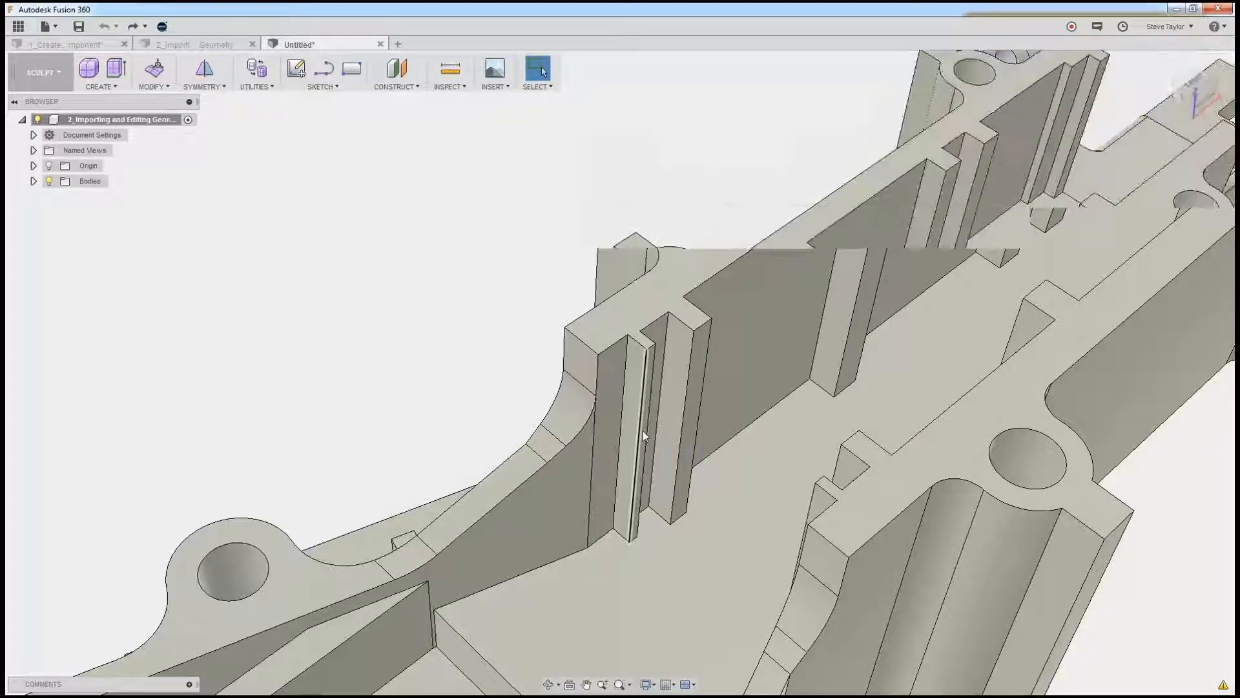
scroll(642, 430, "up", 6)
left_click(646, 432)
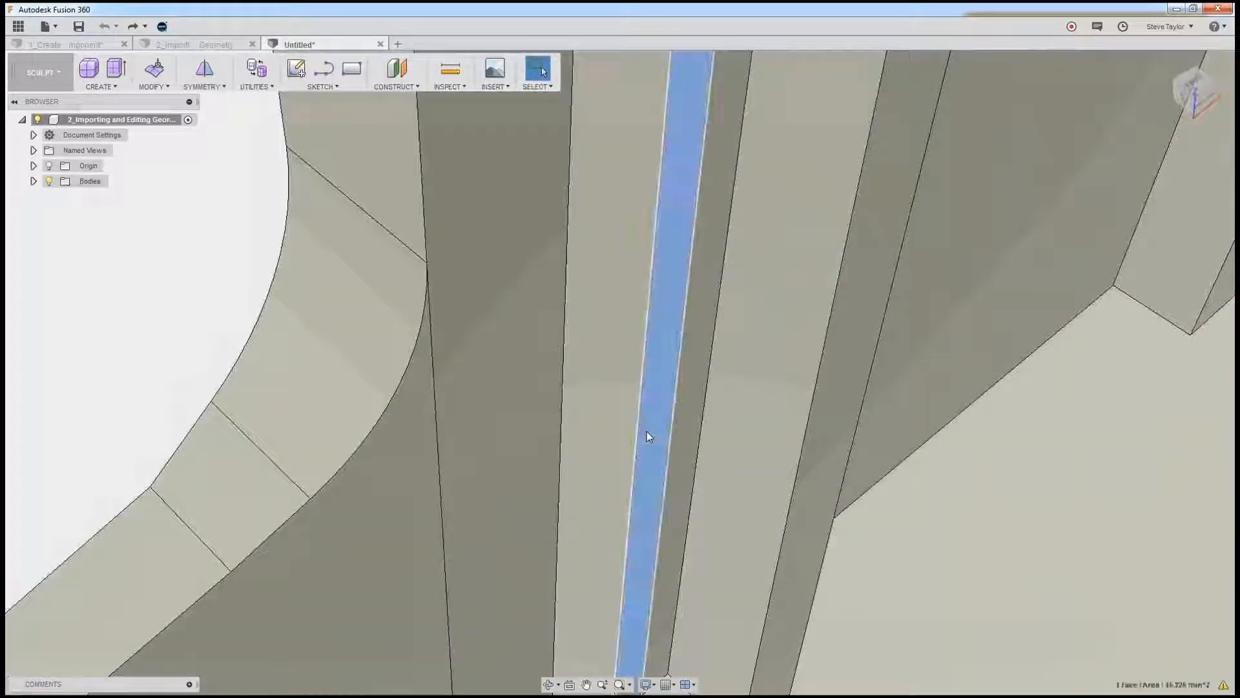
key("Delete")
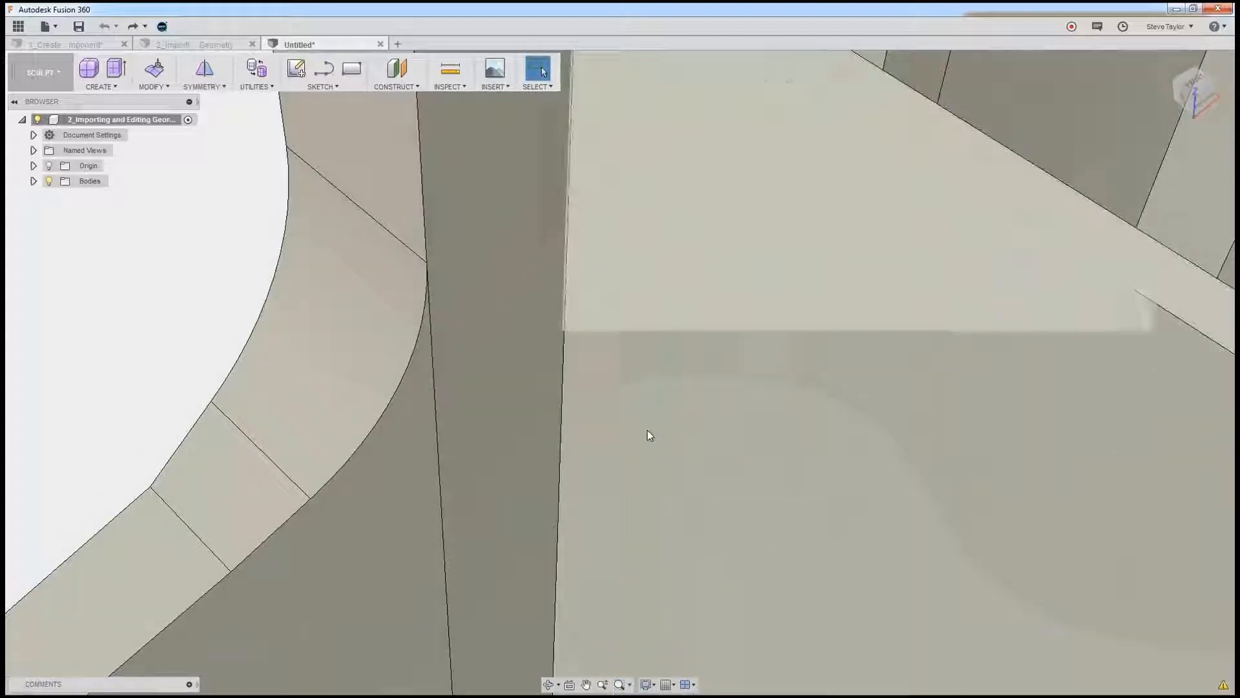
scroll(647, 429, "down", 6)
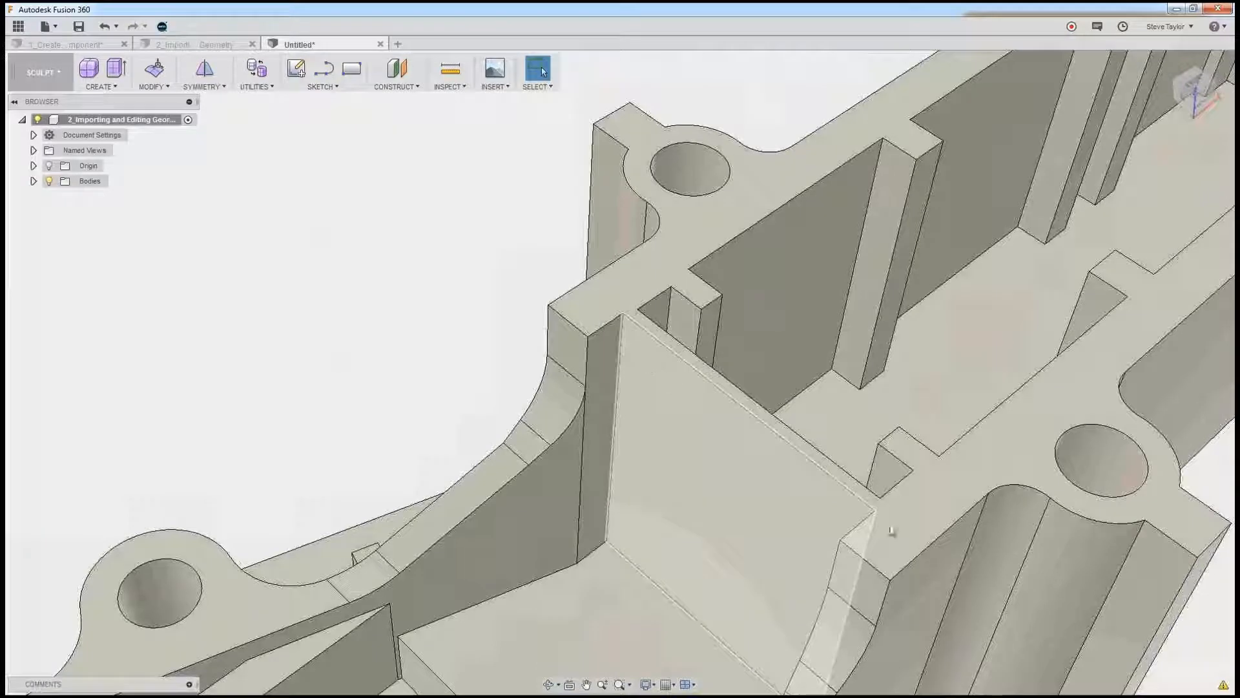
left_click(108, 30)
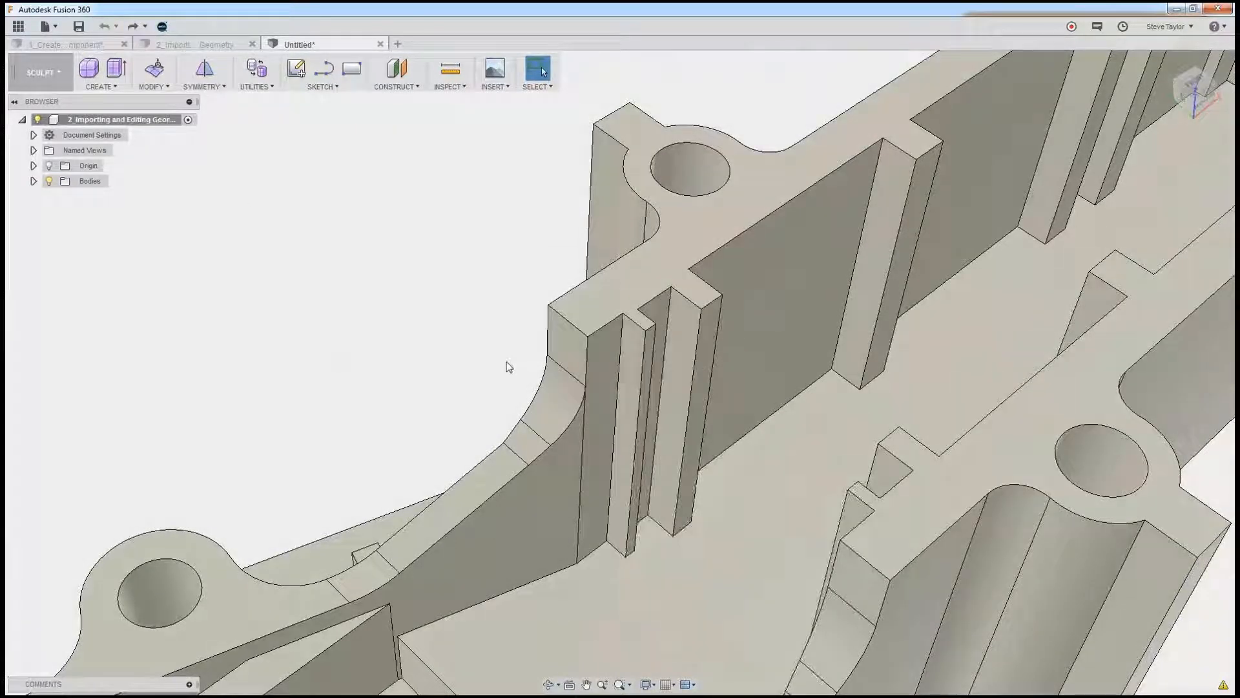
Delete the thin rib's side face facing the wider rib on both housing walls to fill the narrow slots between the paired ribs
middle_click_drag(520, 367, 665, 402, "shift")
left_click(665, 400)
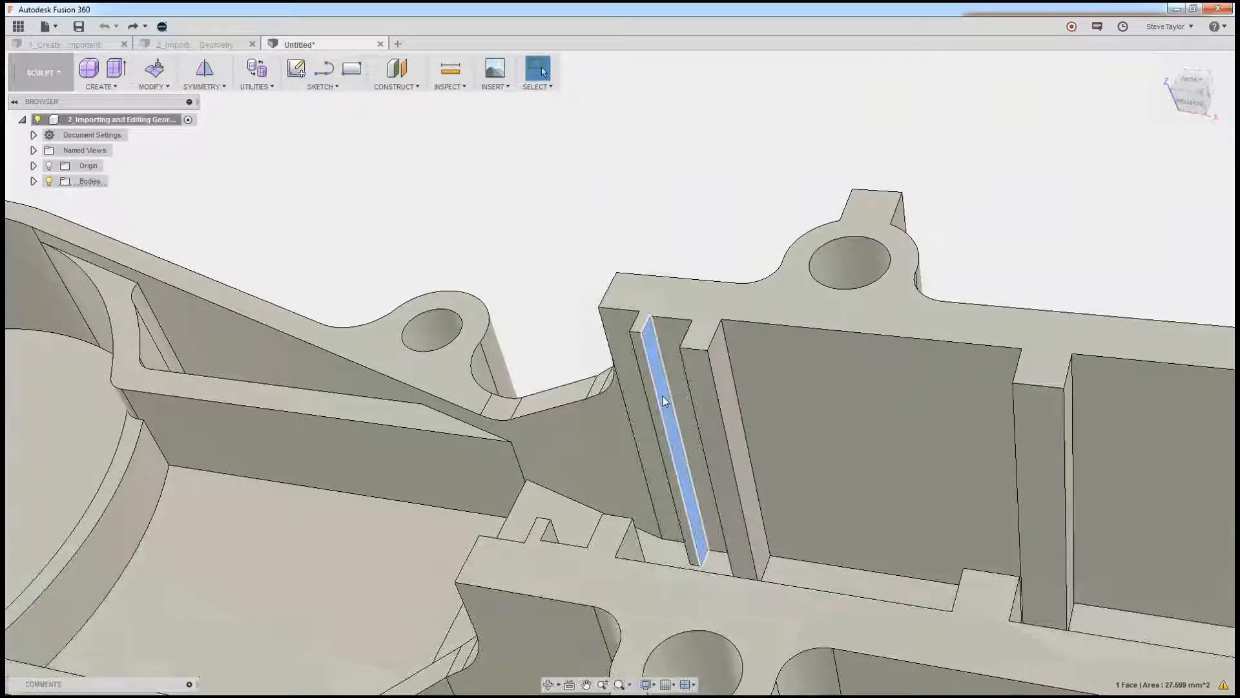
key("Delete")
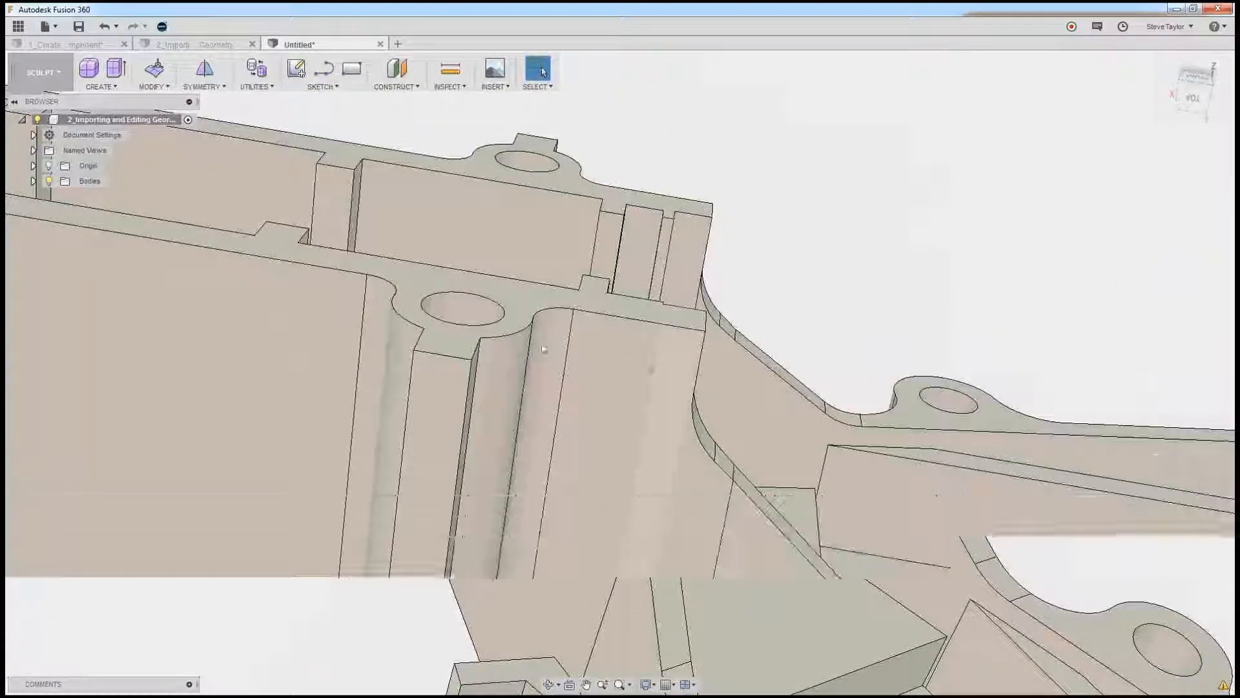
left_click(499, 286)
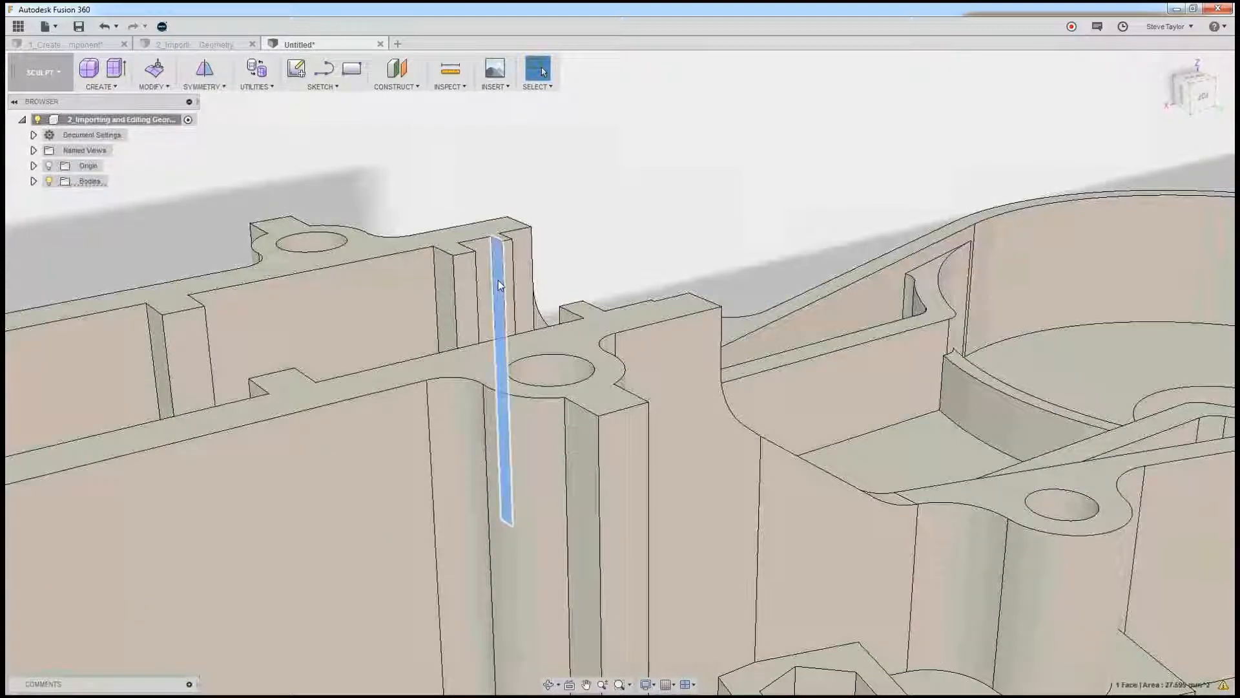
key("Delete")
scroll(501, 290, "down", 2)
scroll(503, 304, "up", 5)
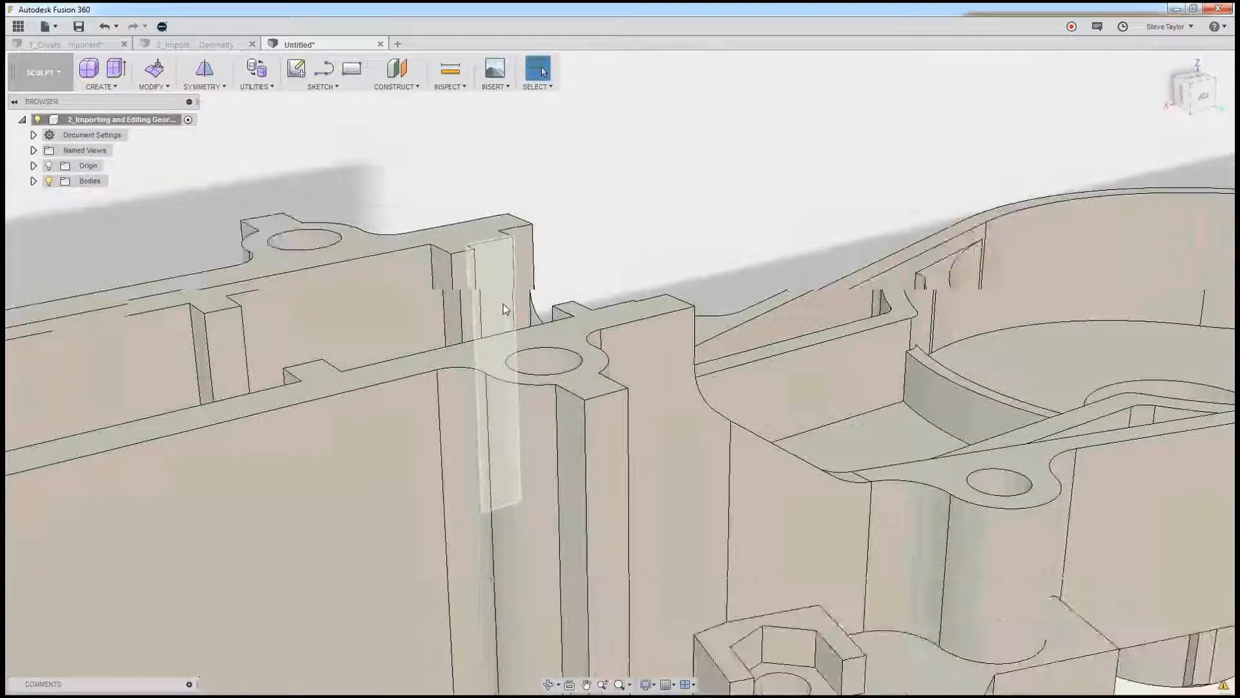
Capture design history for the 2_Importing and Editing Geometry root component
scroll(502, 304, "up", 5)
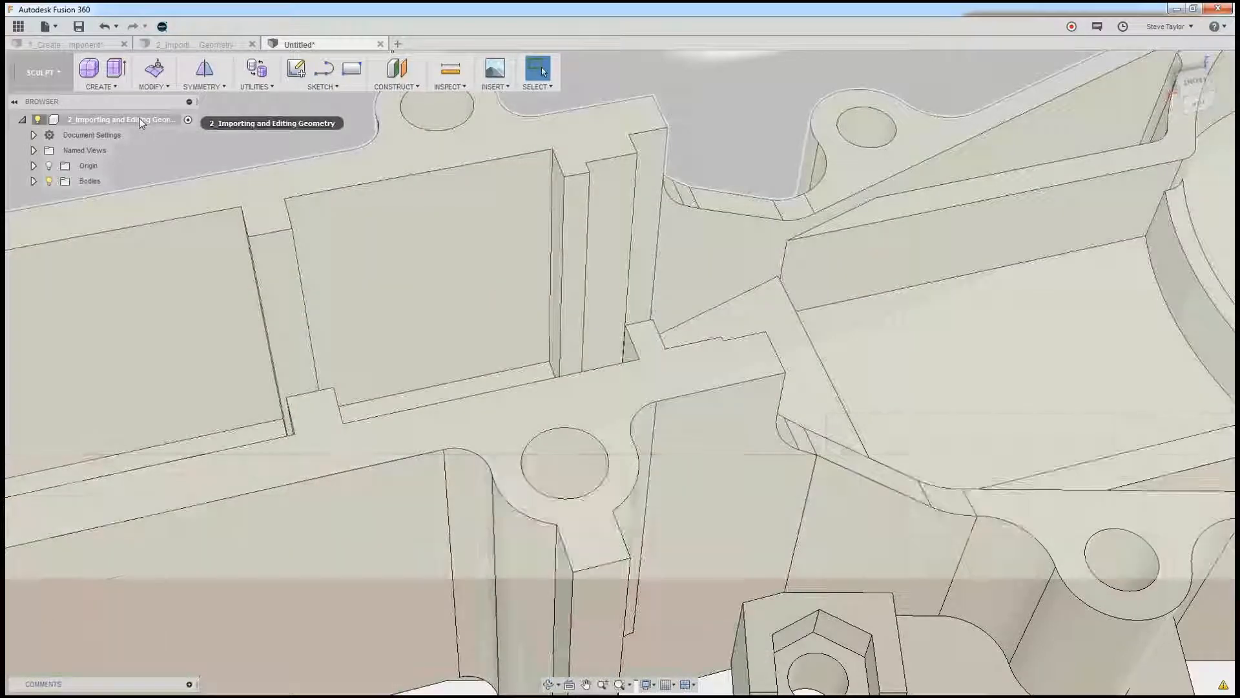
right_click(140, 120)
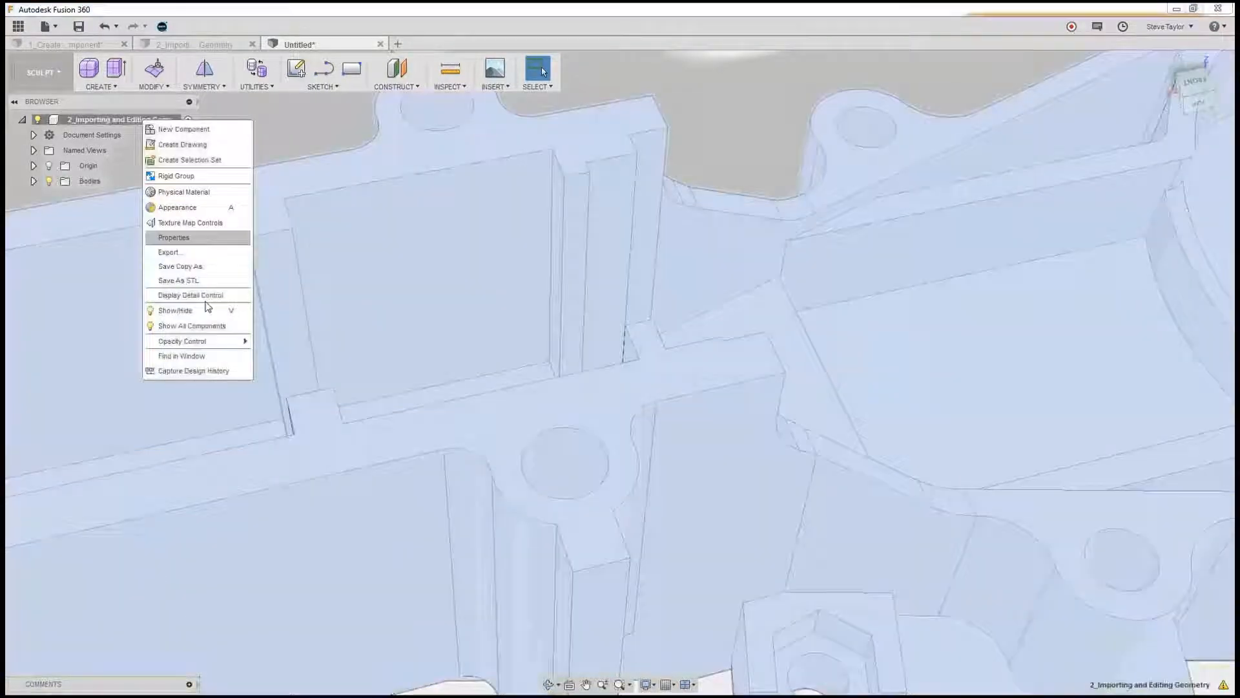
left_click(208, 371)
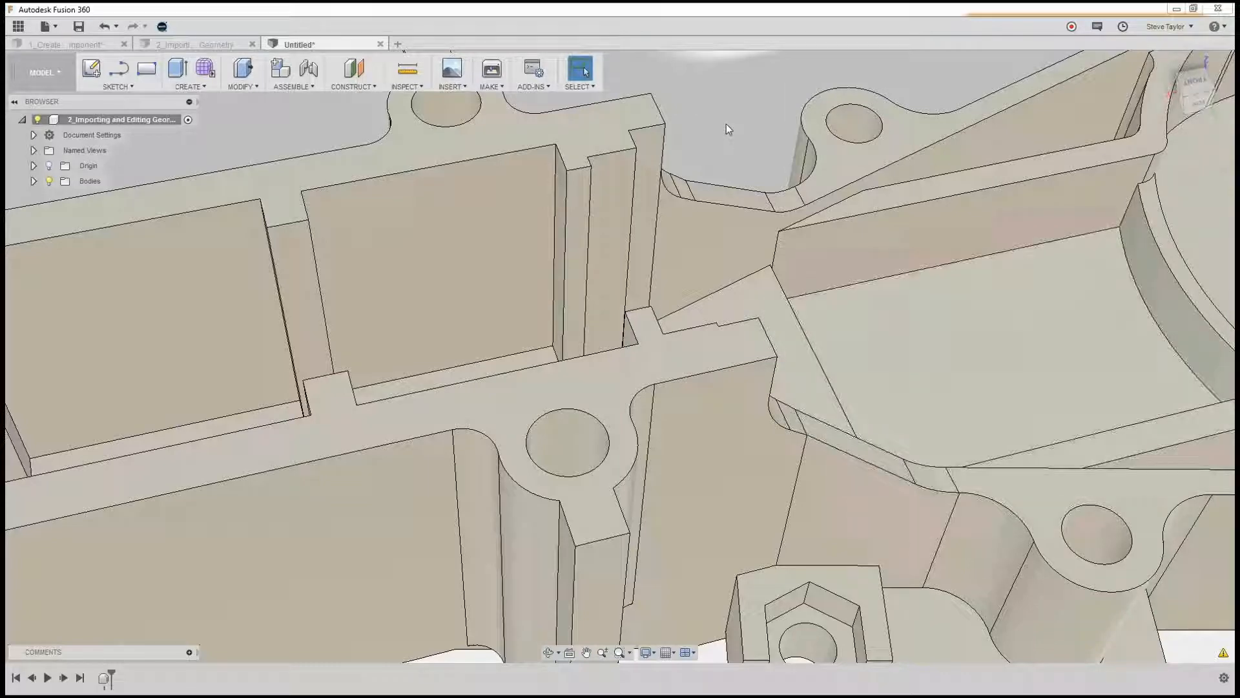
Delete the two curved blend faces on the gear chamber's inner wall, on either side of the smaller through hole
scroll(727, 138, "down", 2)
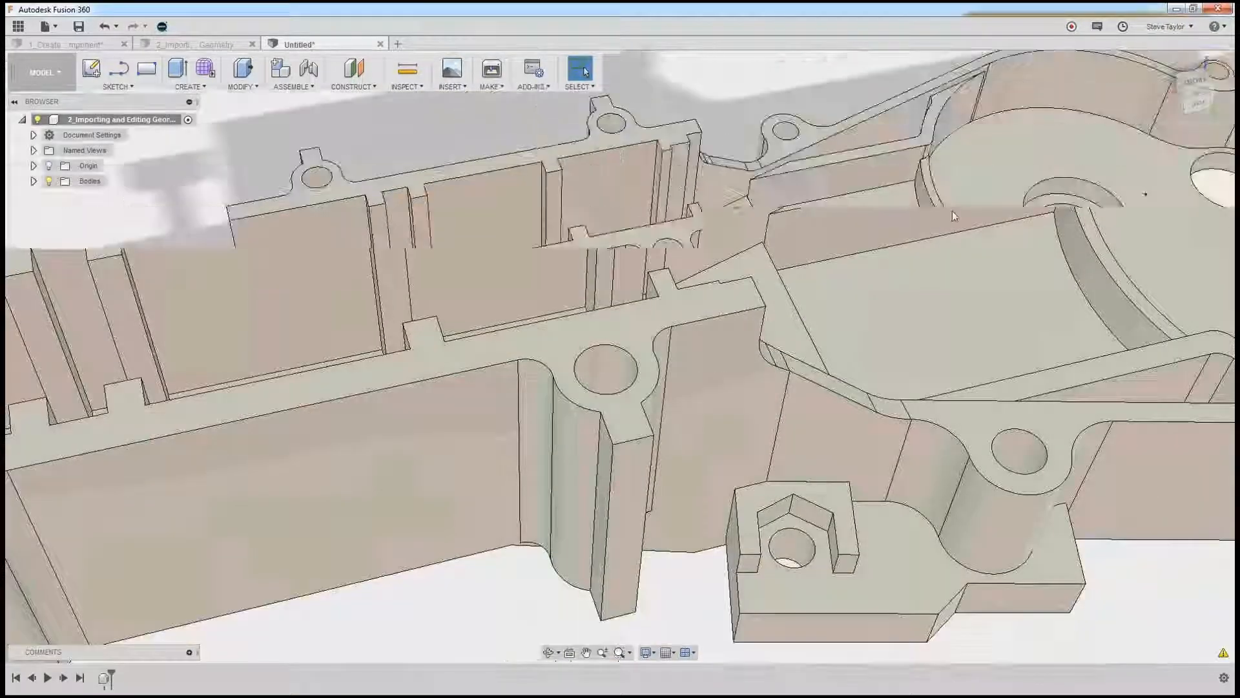
scroll(953, 211, "down", 2)
middle_click_drag(953, 210, 491, 181, "shift")
scroll(492, 181, "up", 4)
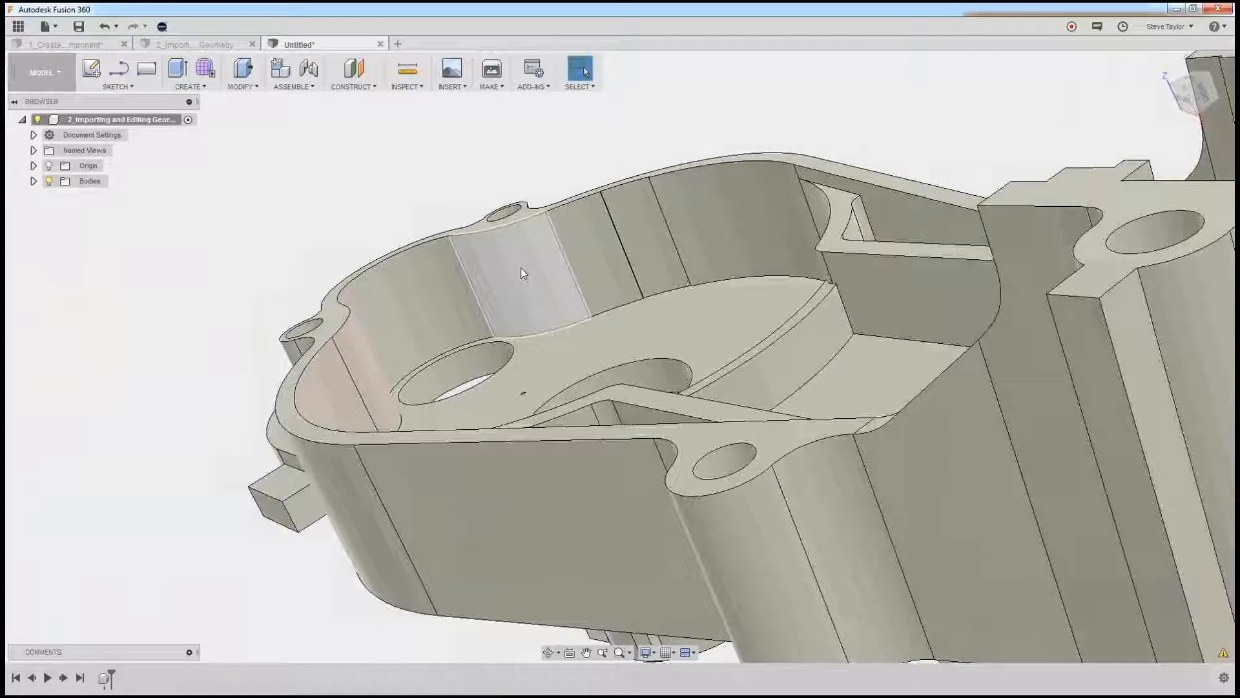
middle_click_drag(492, 264, 498, 261, "shift")
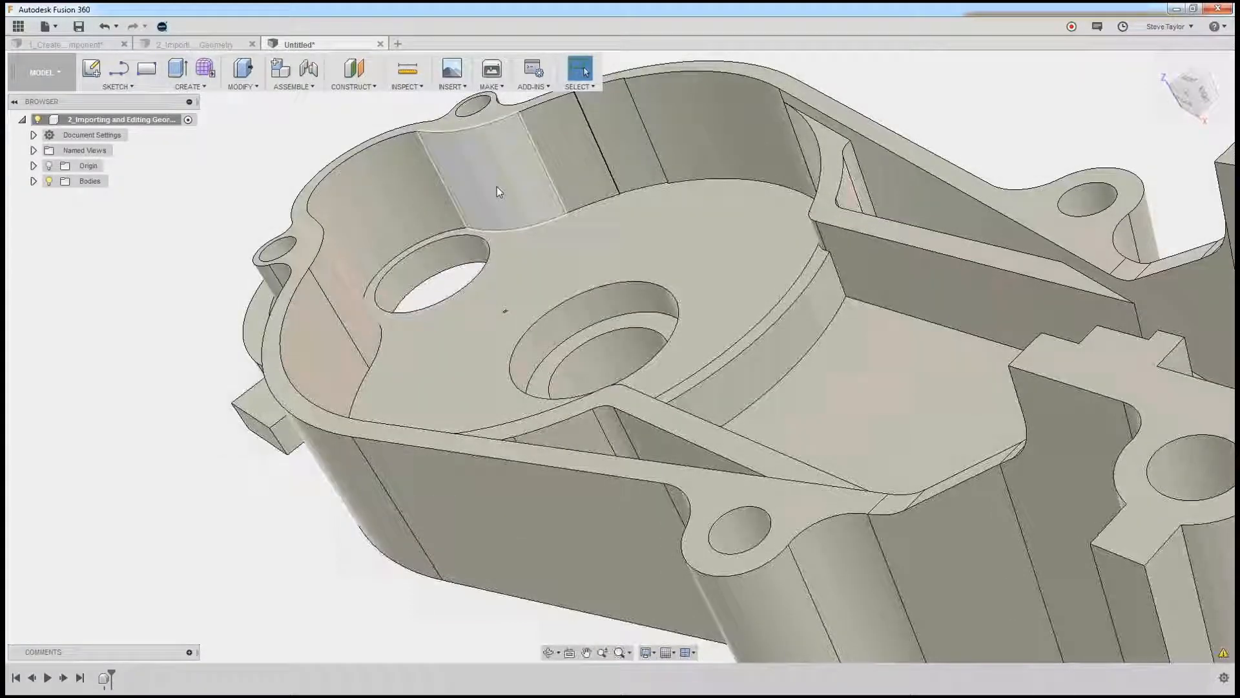
left_click(498, 189)
key("Delete")
left_click(343, 286)
key("Delete")
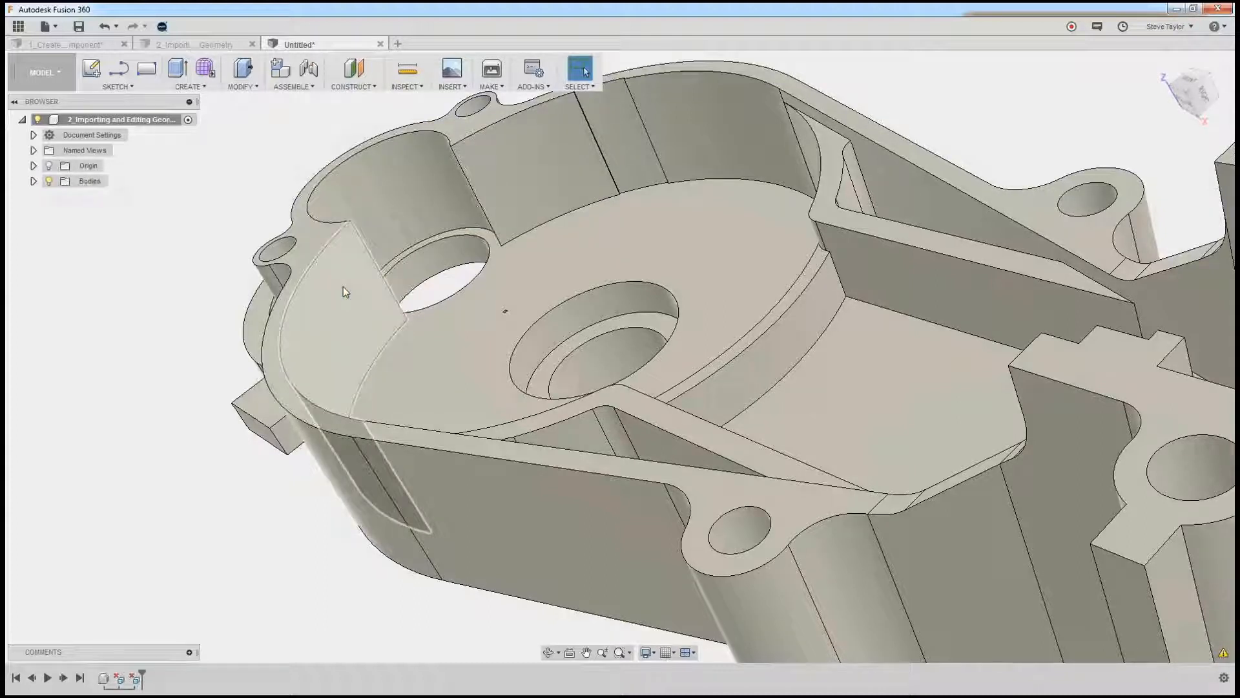
Fillet the sharp vertical inner edge beside the smaller through hole, nearest the far wall of the chamber, with a 20 mm radius
middle_click_drag(471, 312, 441, 283, "shift")
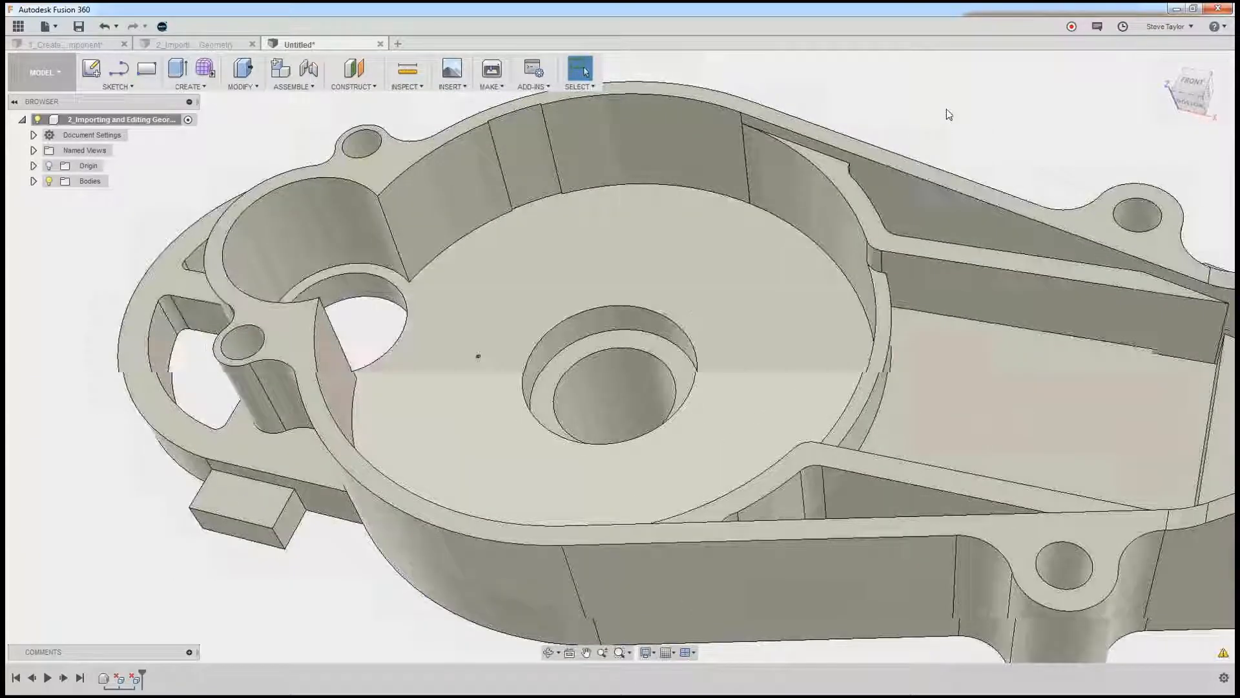
right_click(947, 108)
left_click(981, 95)
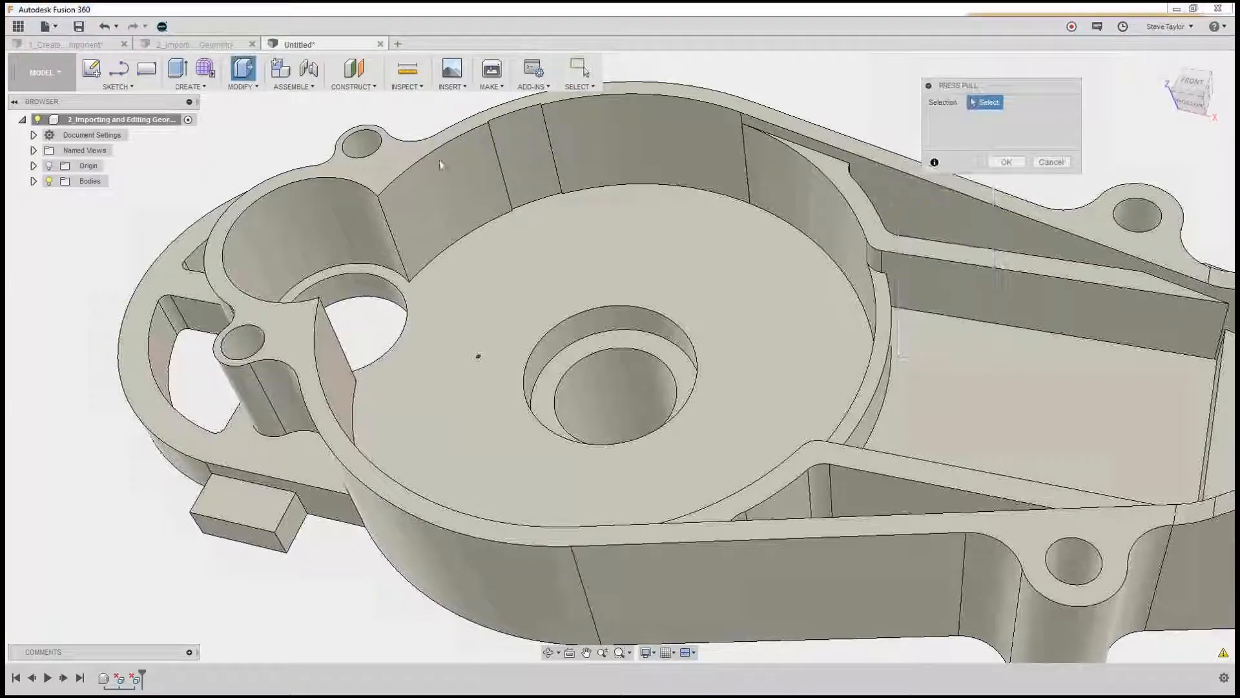
left_click(392, 239)
left_click_drag(390, 237, 396, 187)
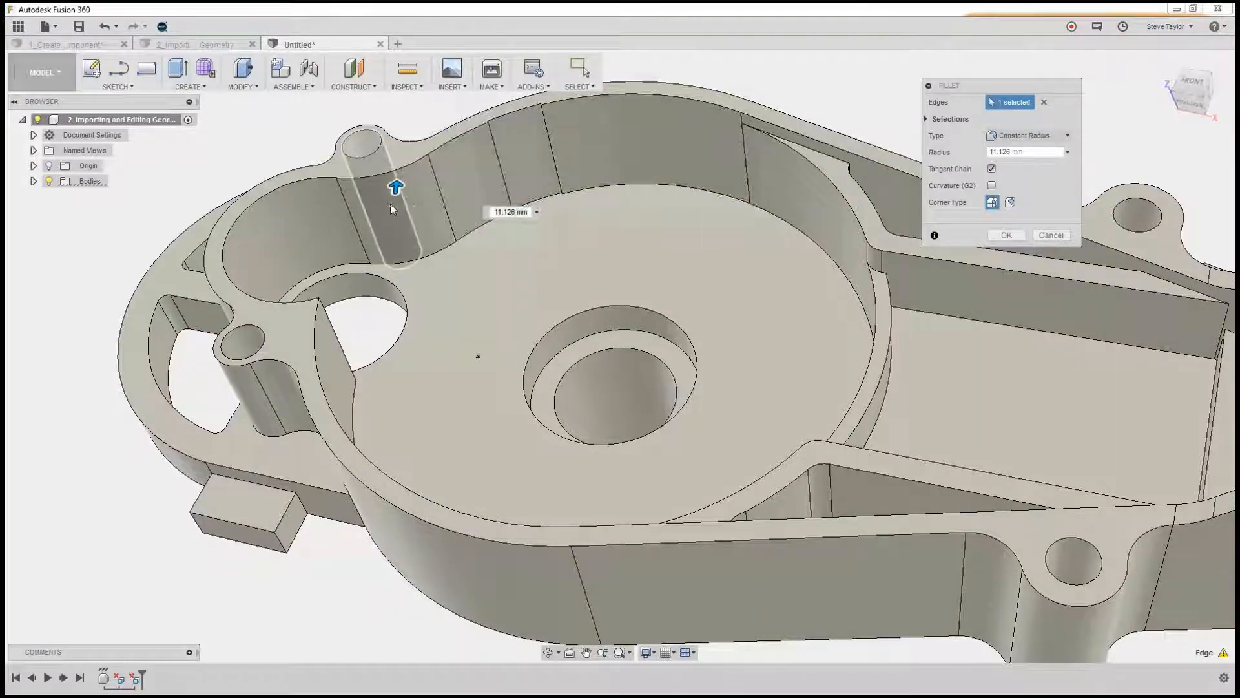
left_click_drag(395, 190, 397, 181)
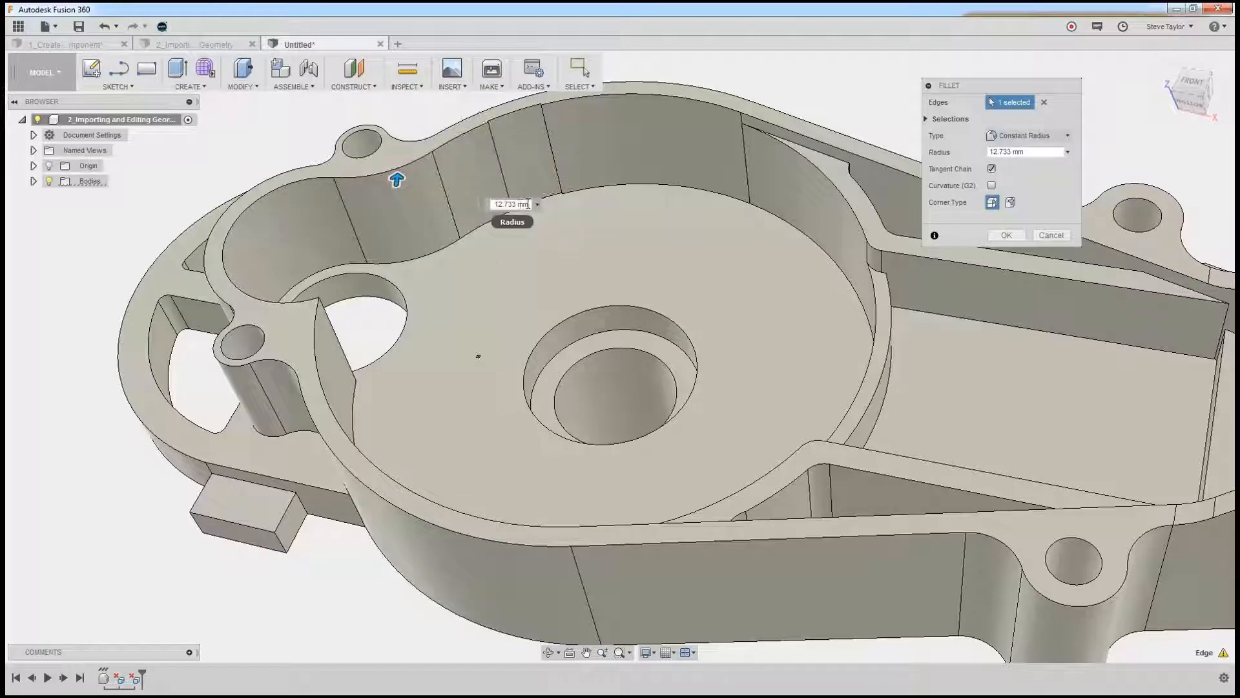
left_click_drag(529, 204, 473, 203)
type("20")
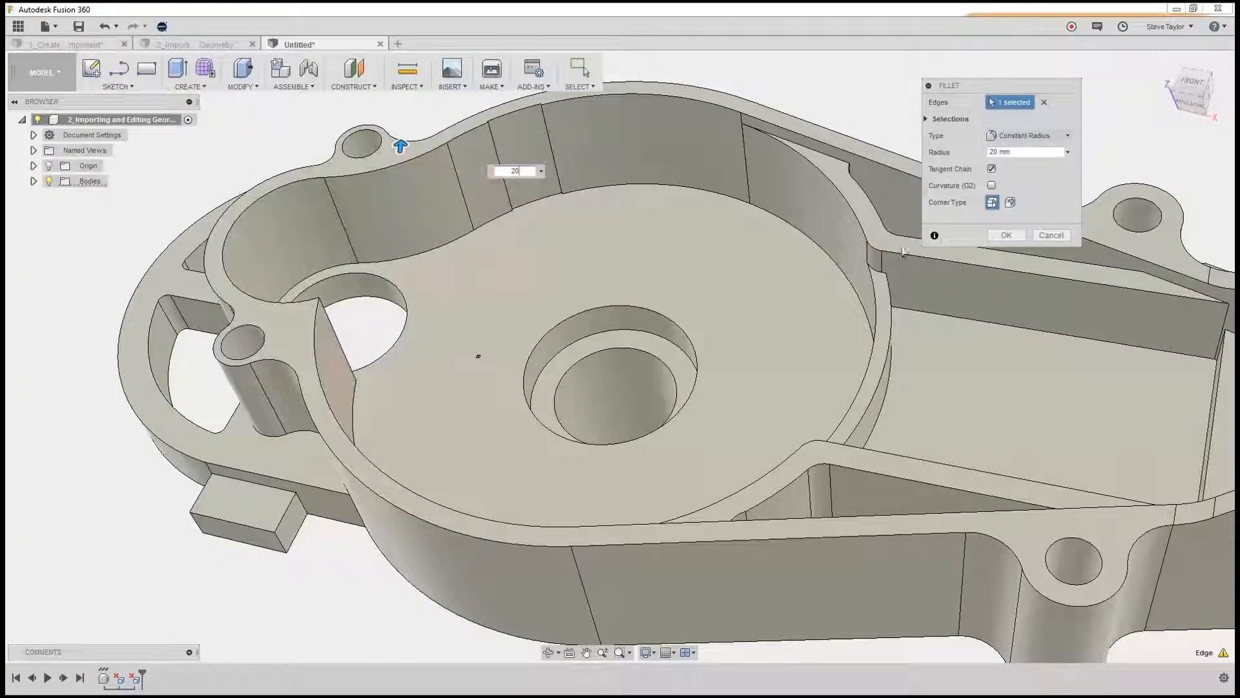
left_click(1006, 236)
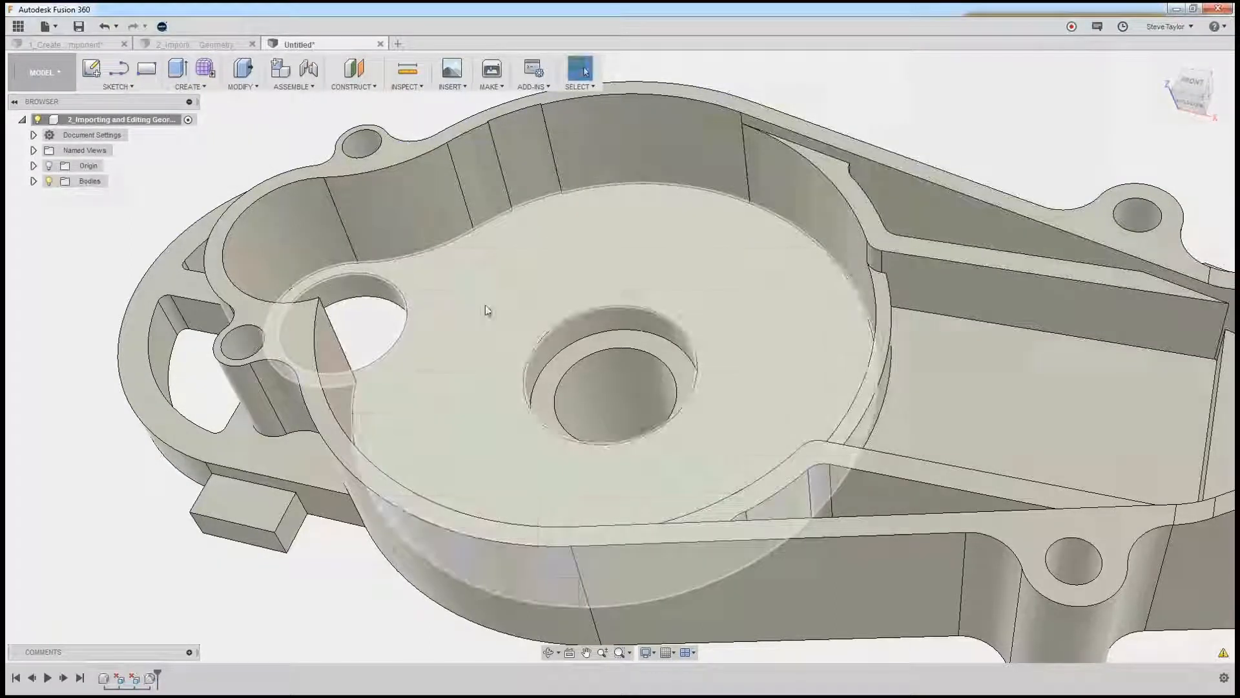
Fillet the matching sharp vertical inner edge on the opposite side of the smaller through hole with a constant radius
middle_click_drag(486, 305, 484, 201, "shift")
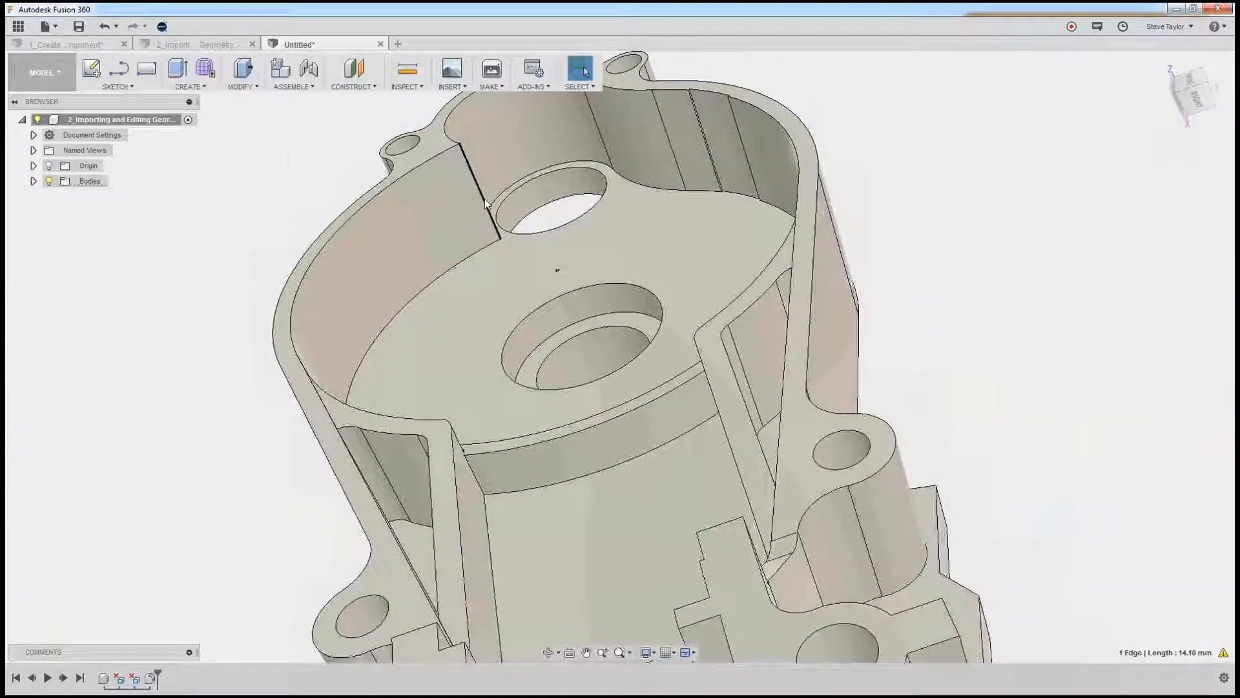
right_click(885, 161)
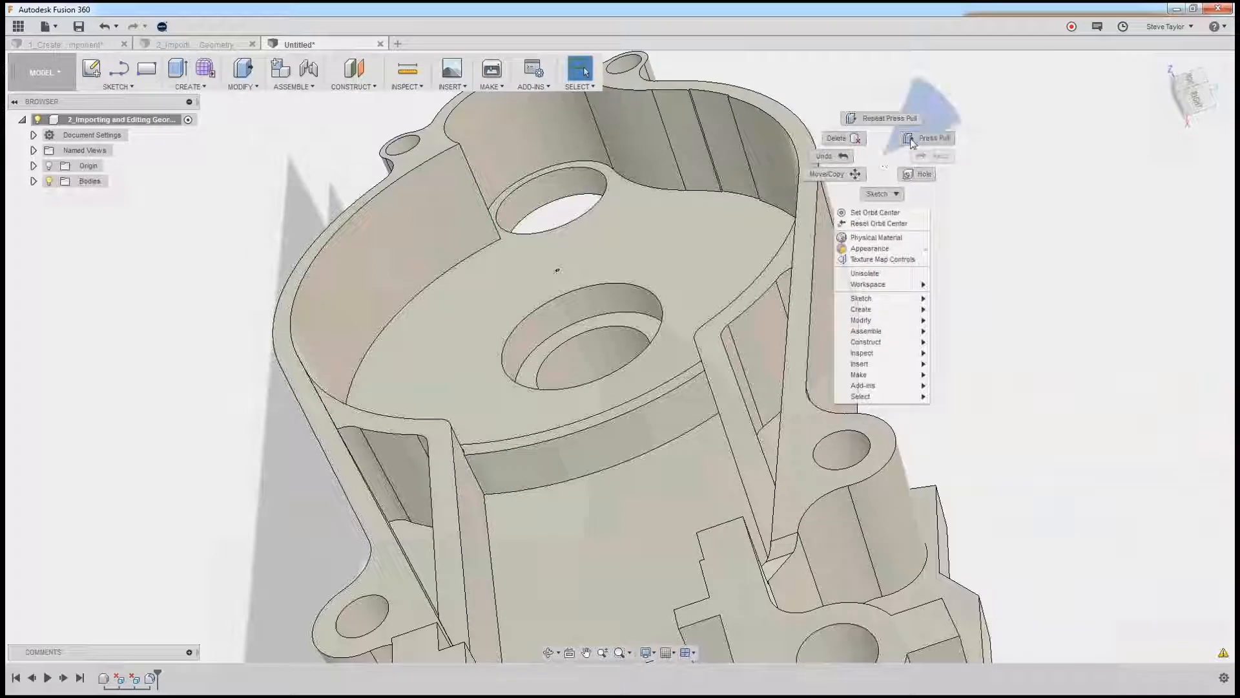
left_click(914, 144)
left_click(481, 194)
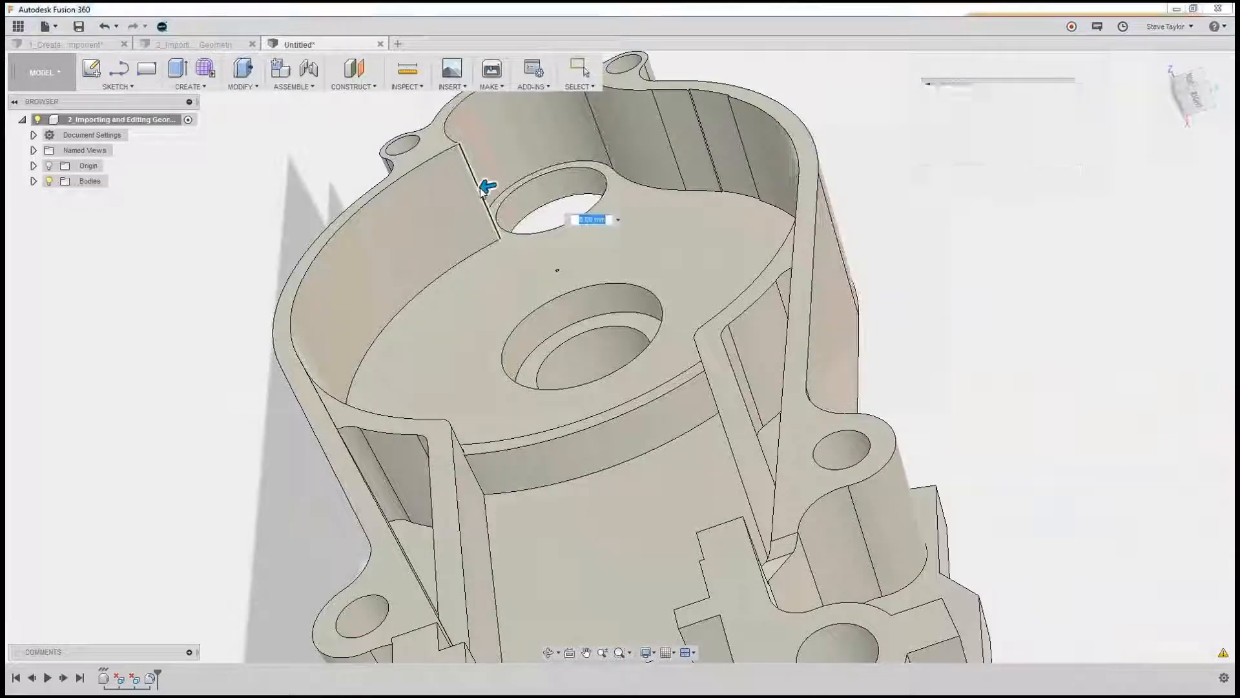
left_click_drag(484, 188, 434, 195)
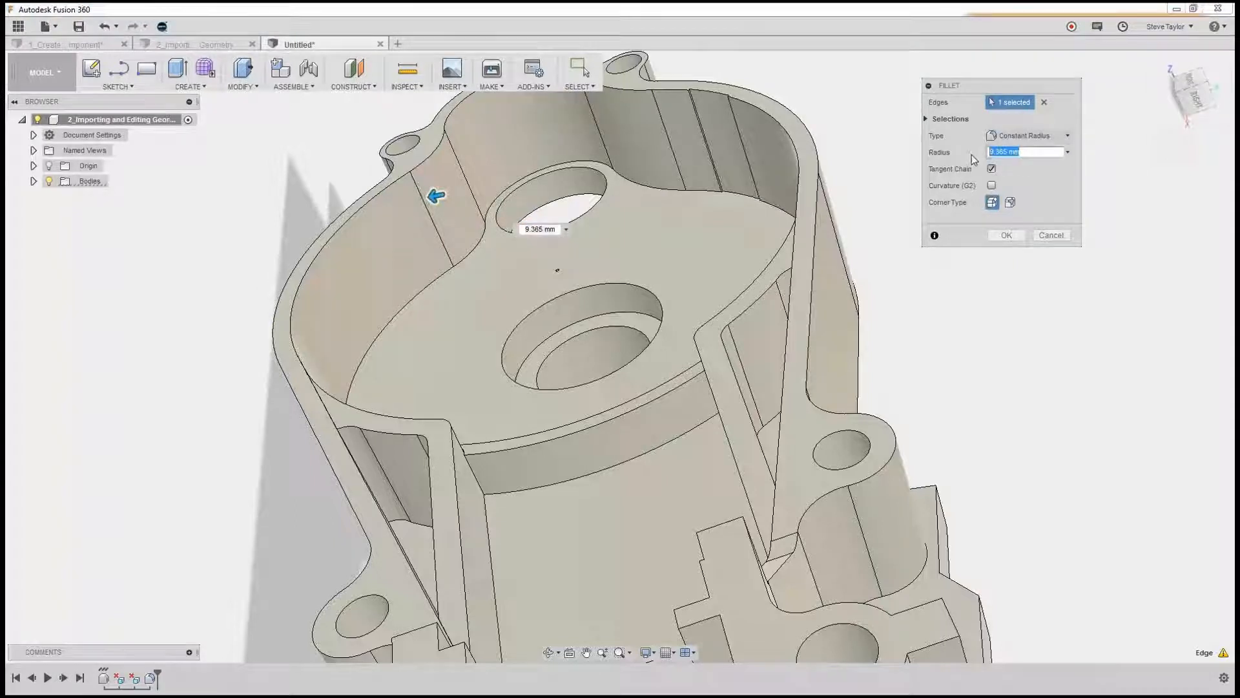
key("Return")
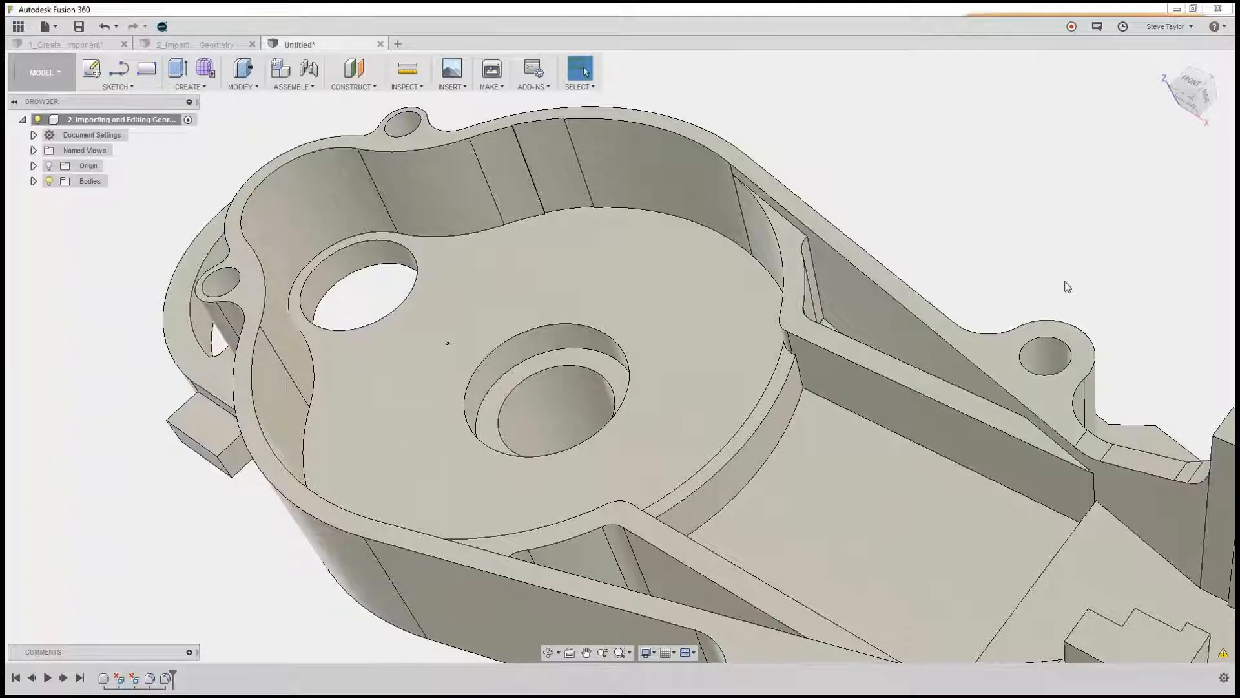
Try deleting the notched top face of the block at the housing's narrow end, and undo the deletion
left_click(946, 289)
left_click_drag(929, 282, 610, 166)
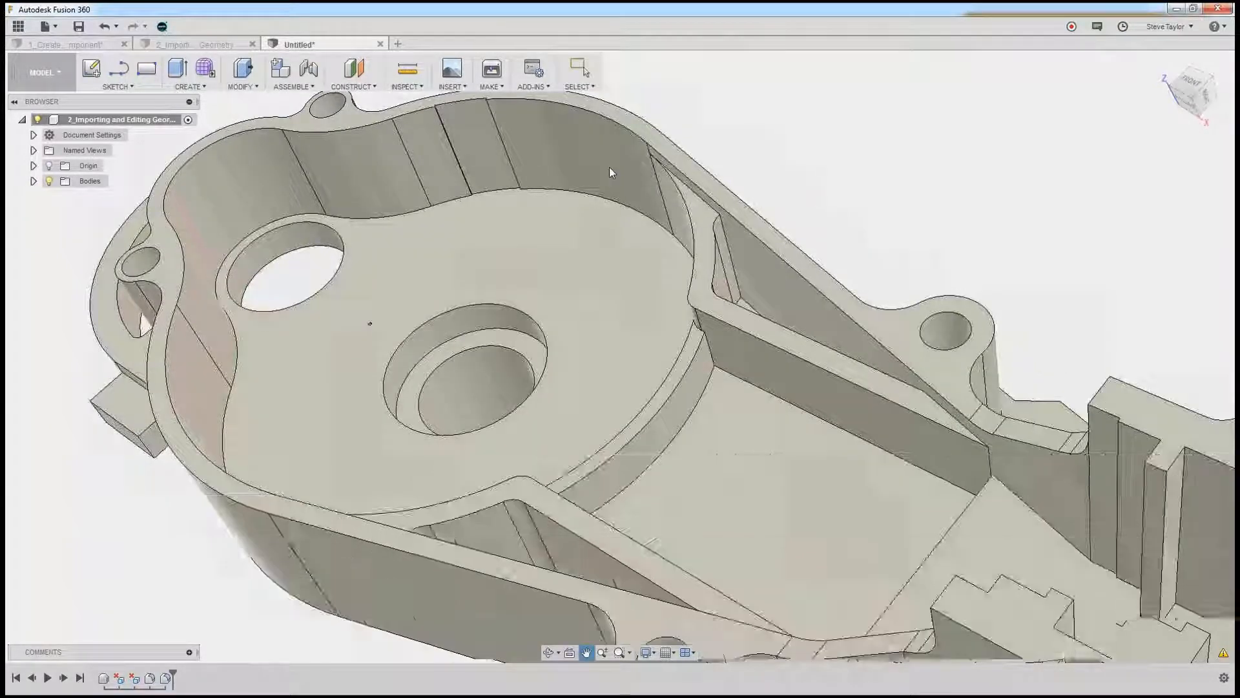
scroll(610, 166, "down", 8)
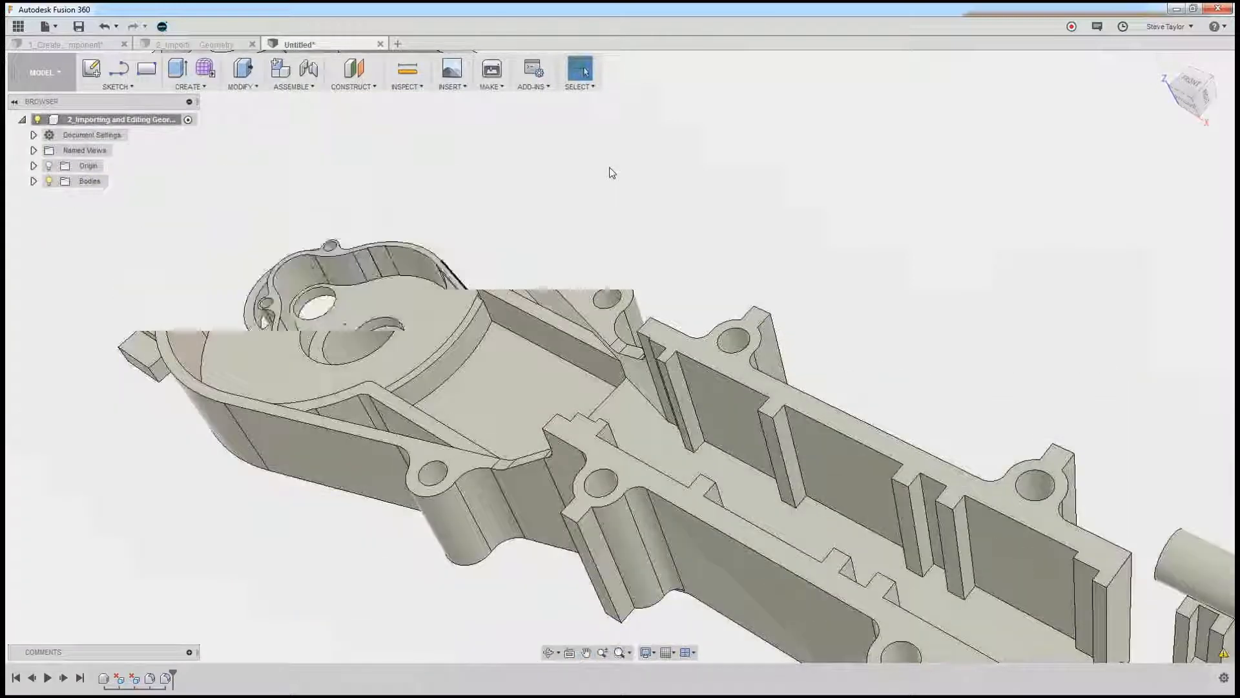
scroll(786, 584, "down", 3)
scroll(786, 584, "up", 4)
scroll(786, 584, "up", 1)
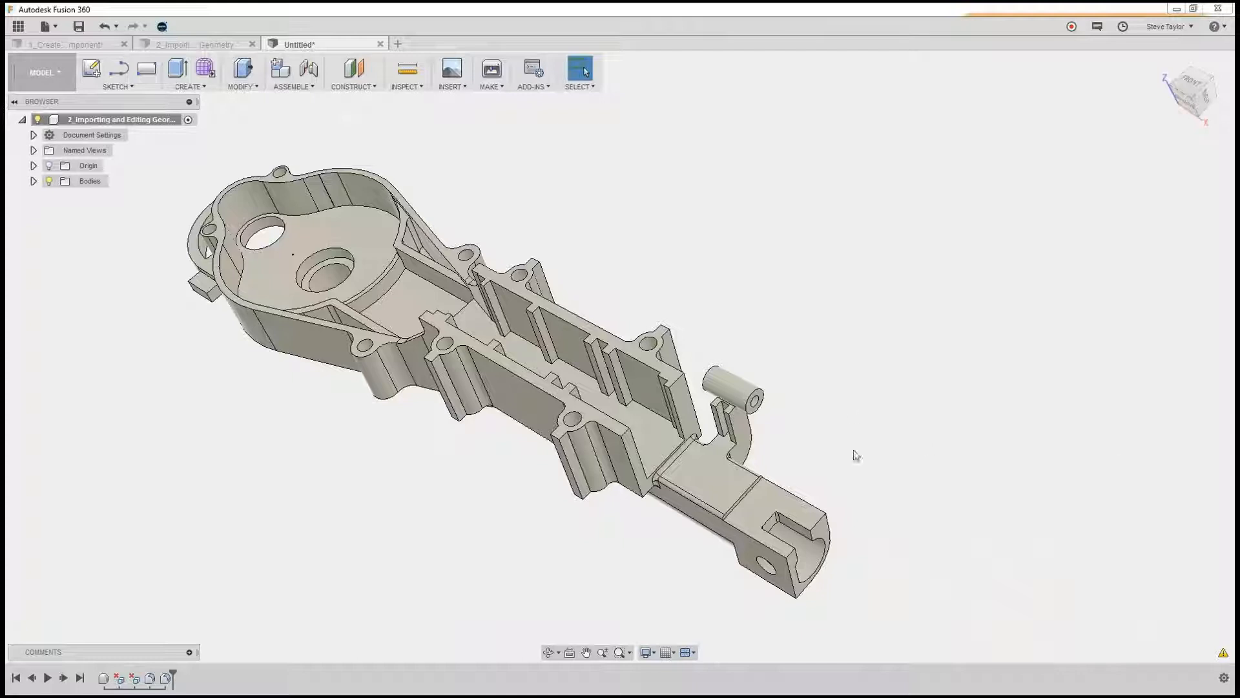
left_click(770, 509)
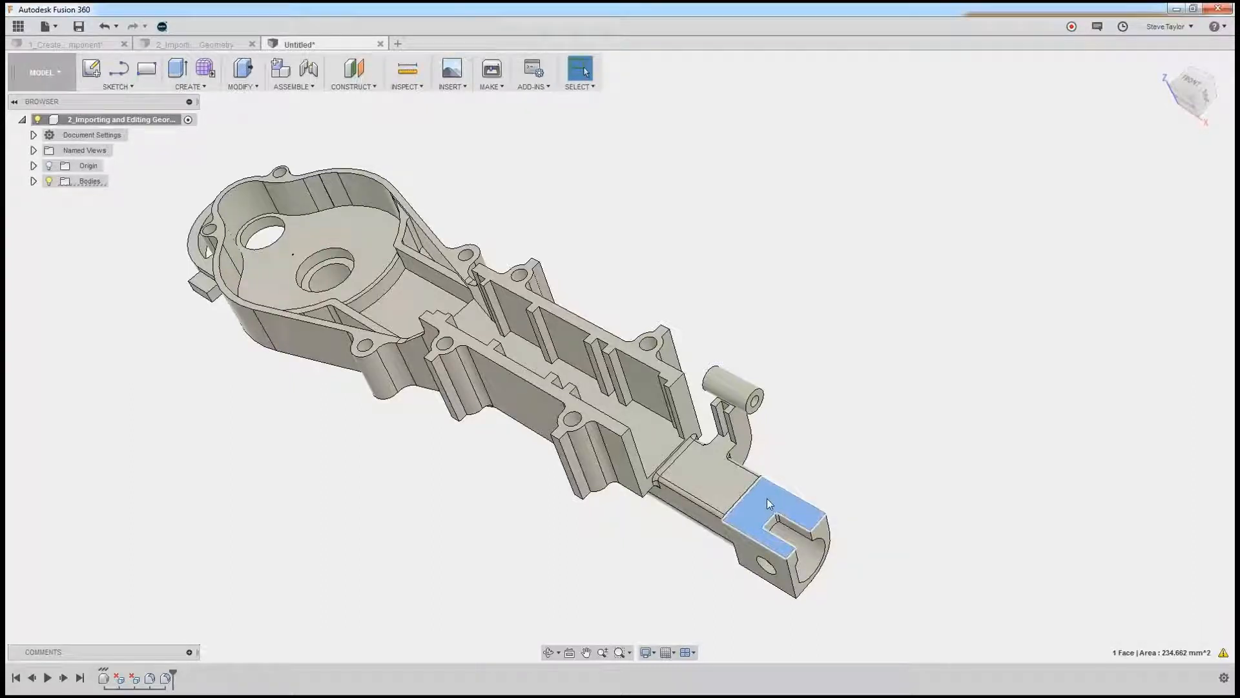
key("Delete")
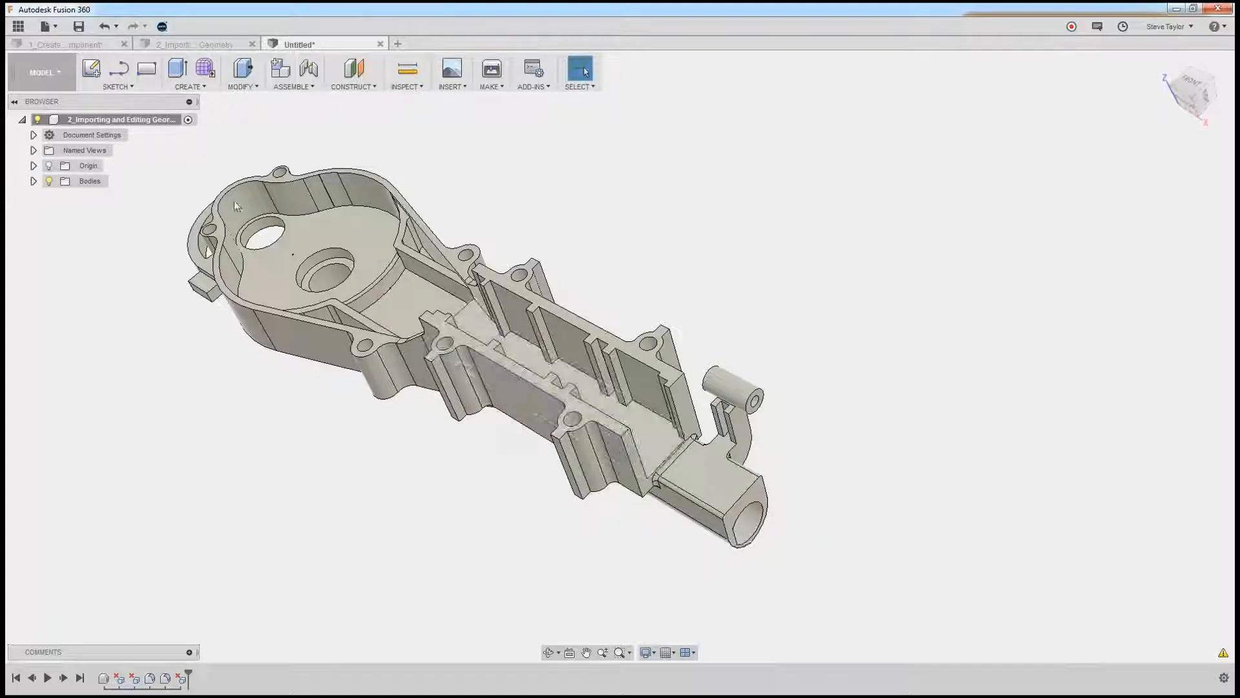
left_click(102, 27)
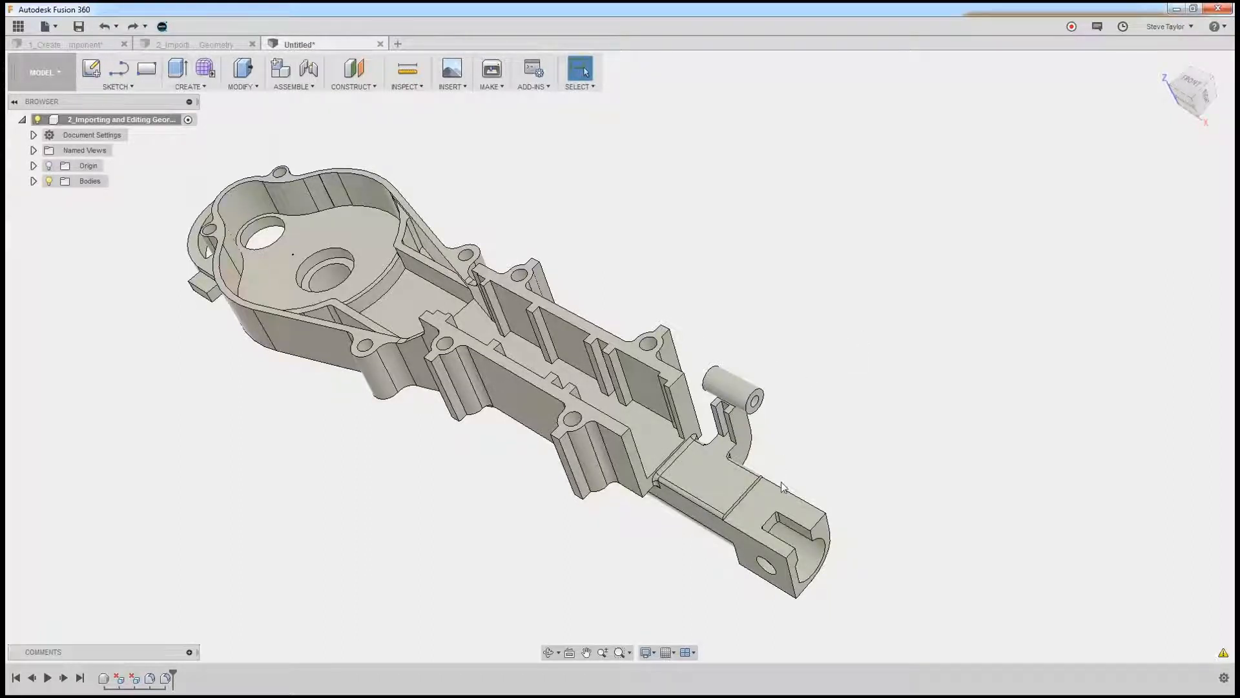
Try deleting the narrow step face between the recessed flat and the notched top face of the end block
scroll(783, 483, "up", 6)
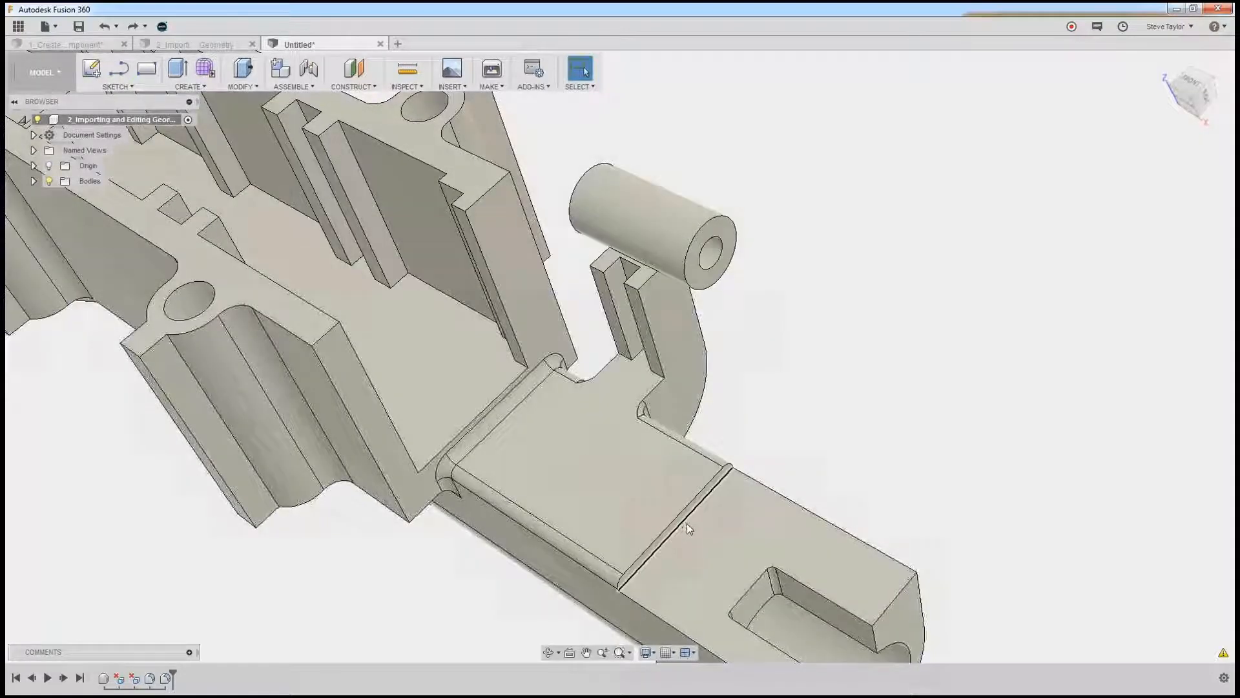
scroll(688, 523, "down", 2)
scroll(687, 523, "up", 5)
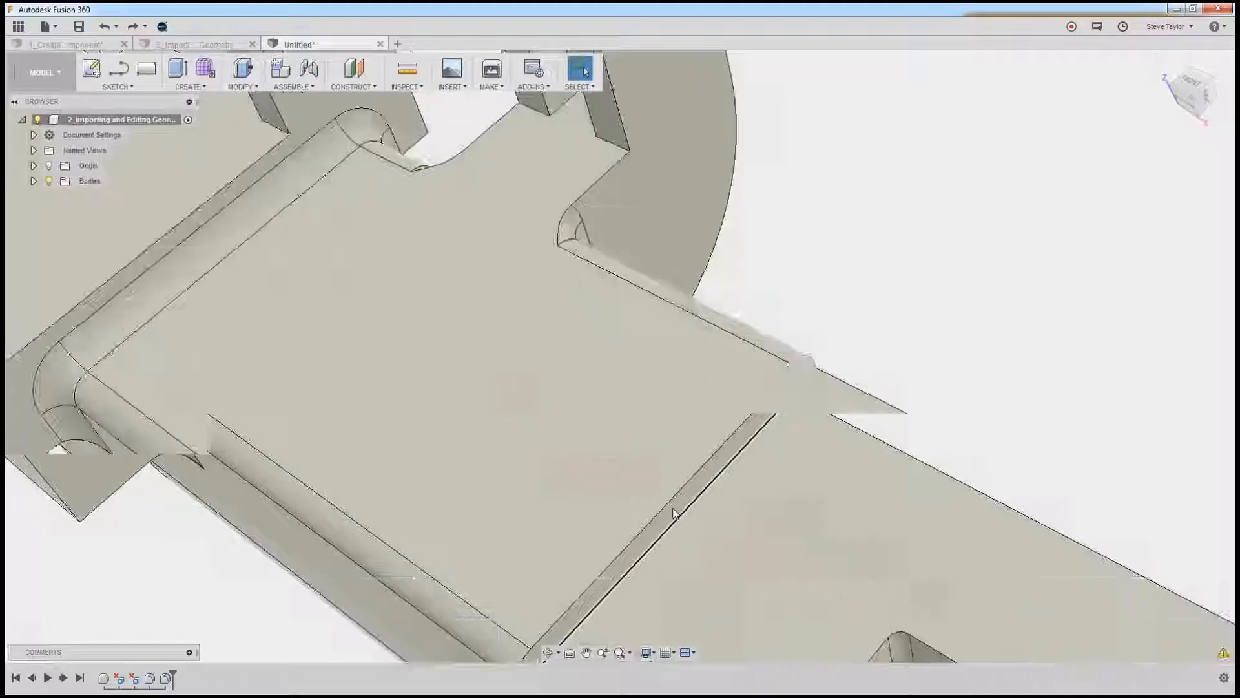
left_click(678, 524)
scroll(919, 361, "down", 4)
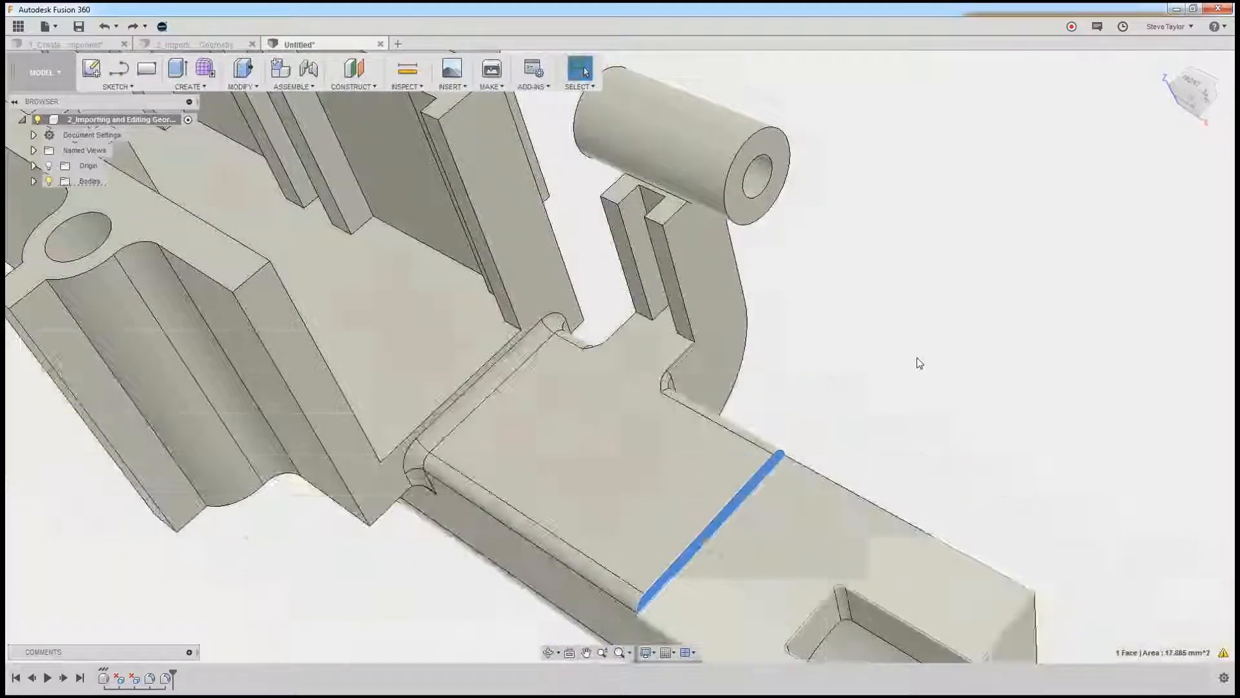
key("Delete")
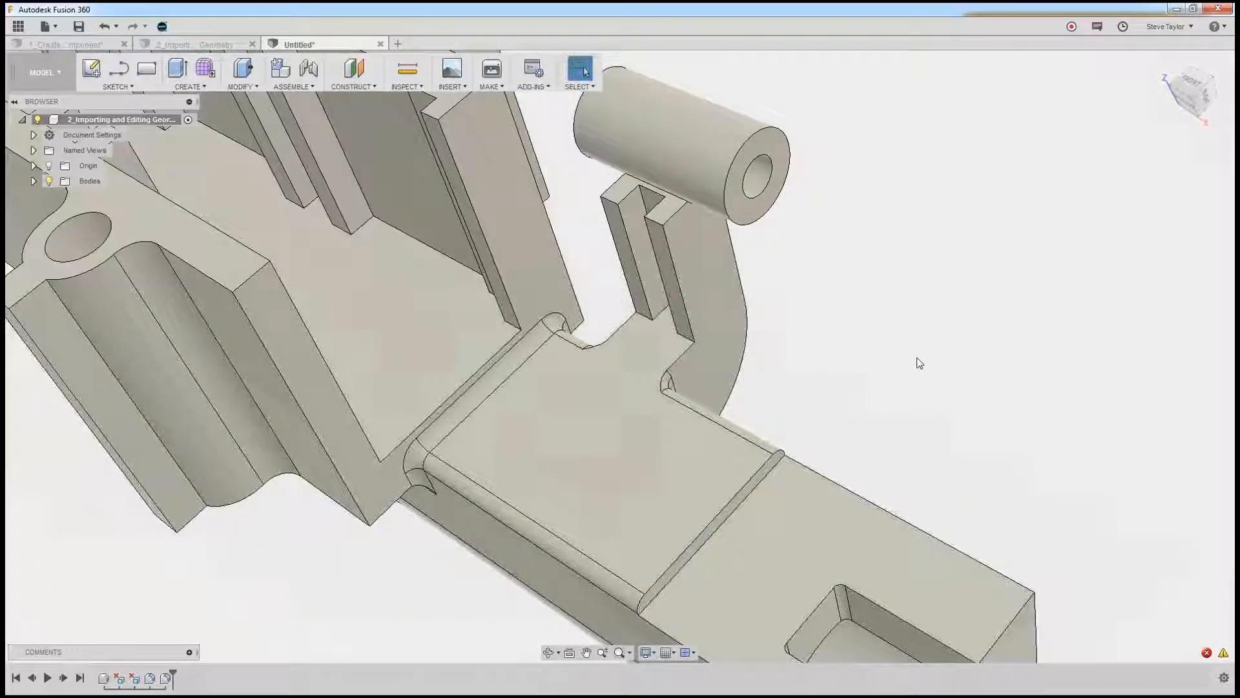
scroll(856, 403, "down", 4)
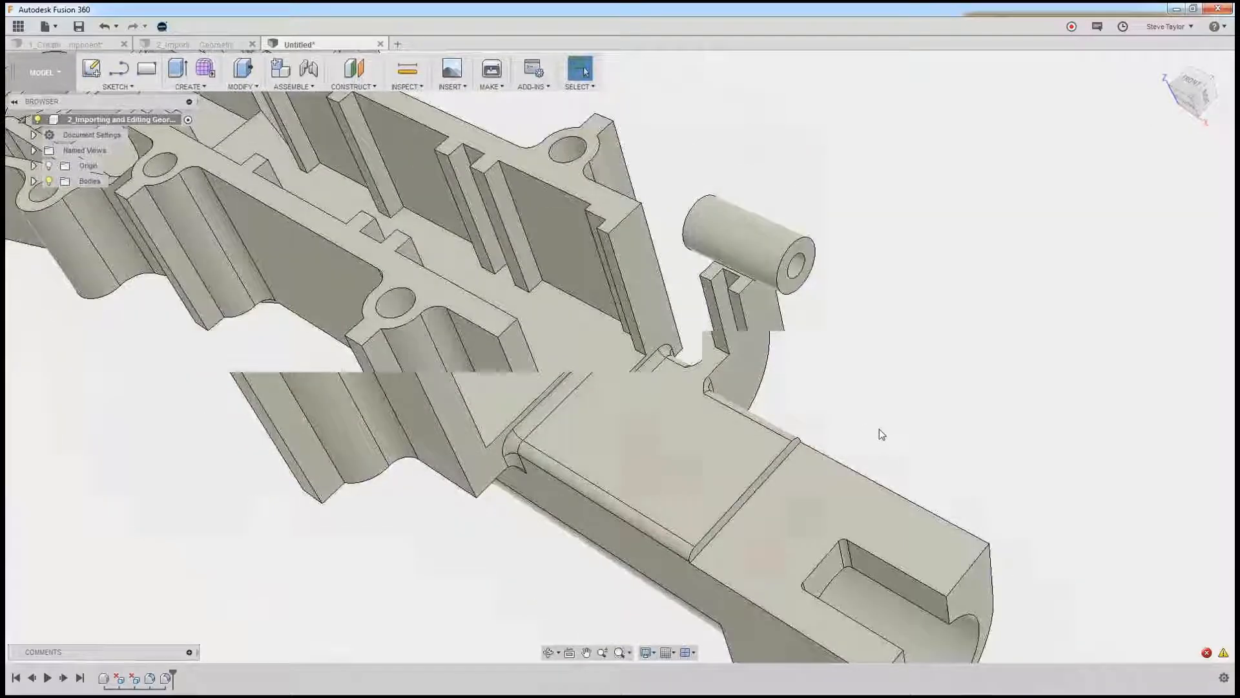
middle_click_drag(862, 416, 709, 478, "shift")
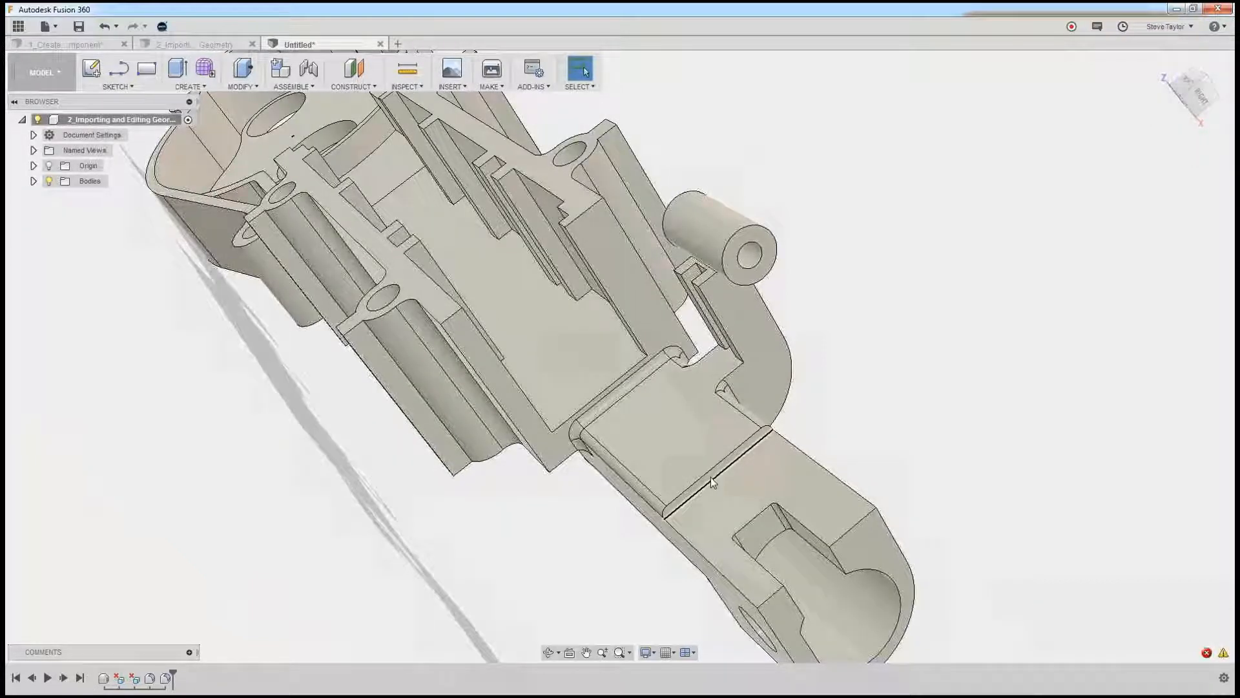
scroll(707, 478, "up", 10)
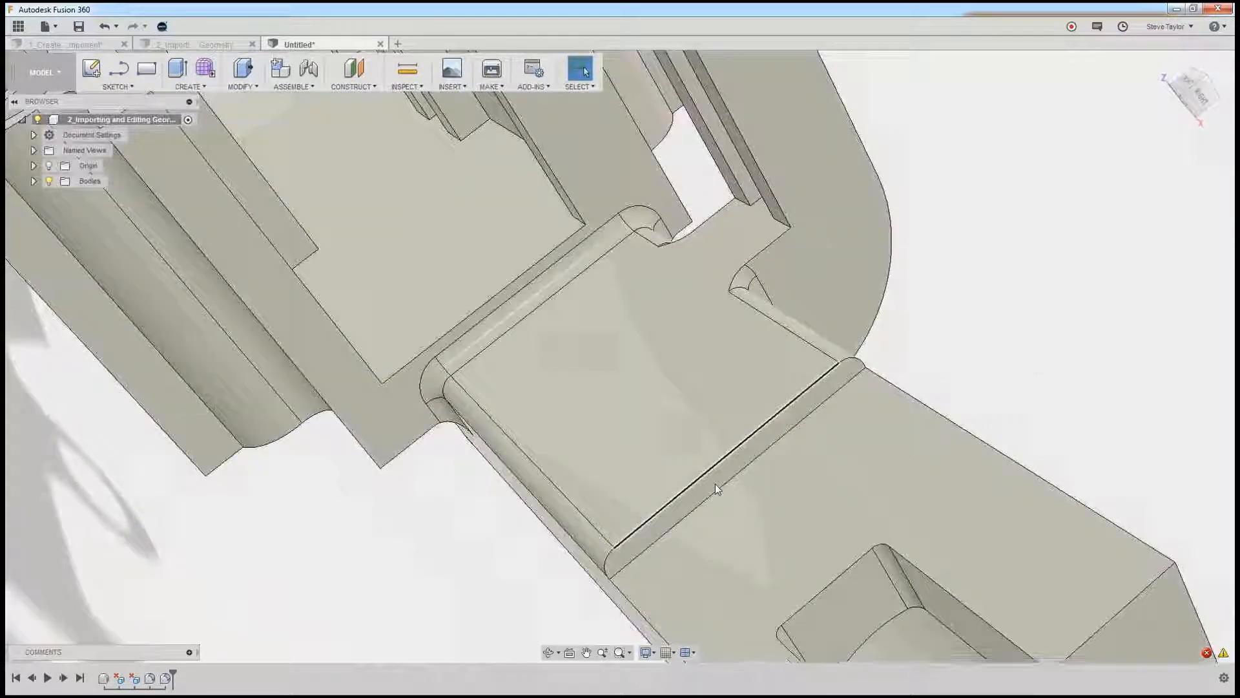
left_click(712, 478)
key("Delete")
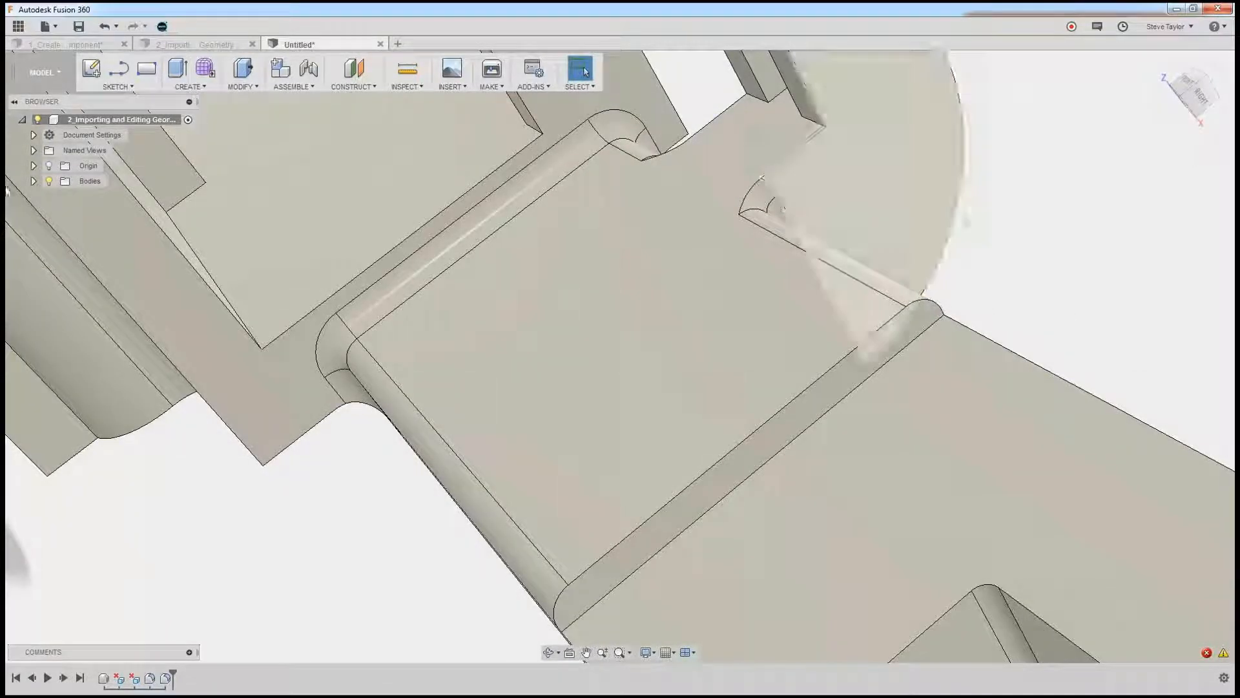
Undo the last two fillets in the gear chamber
left_click(105, 28)
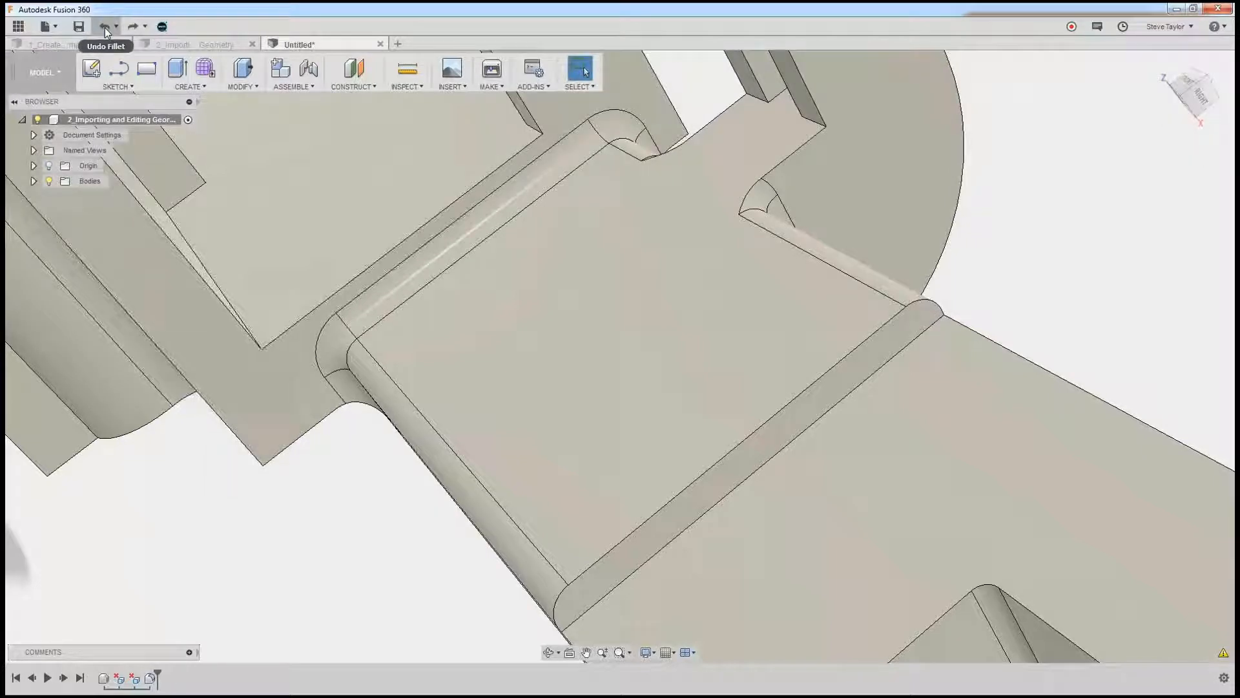
left_click(105, 29)
Delete the end block's notched top face together with the adjoining narrow step face so the recessed flat extends across the block
scroll(1092, 230, "up", 2)
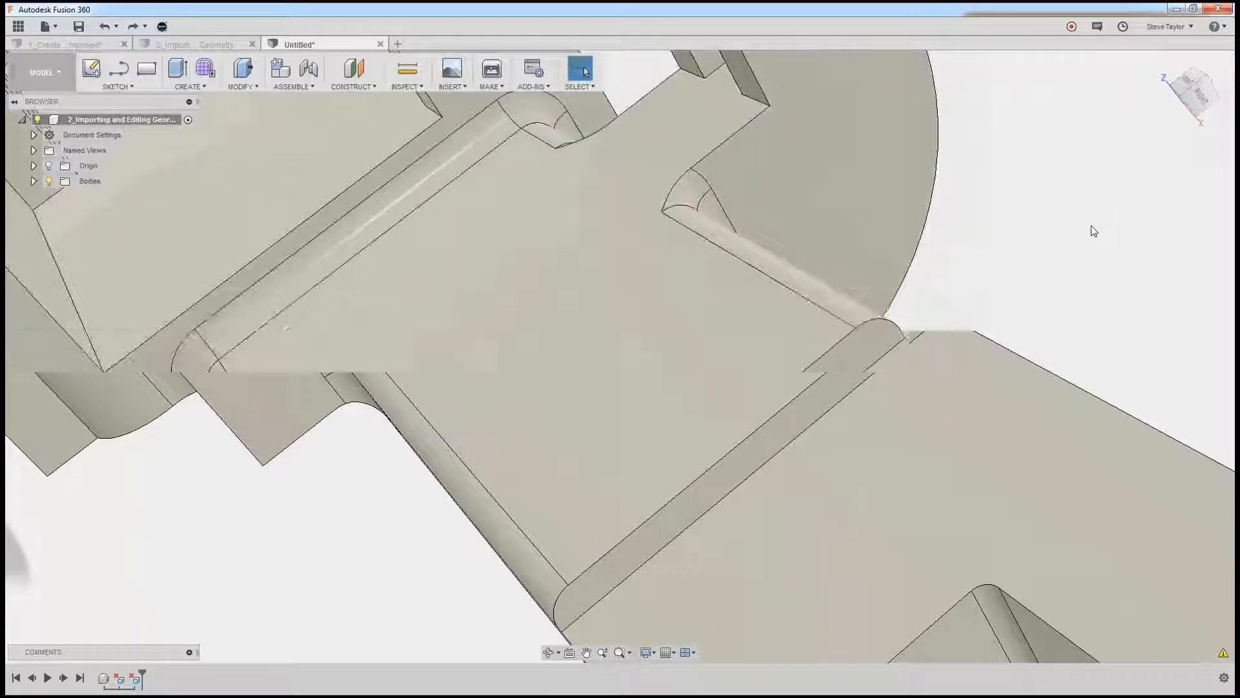
scroll(1093, 229, "down", 1)
scroll(1092, 229, "down", 3)
middle_click_drag(1092, 229, 1019, 153)
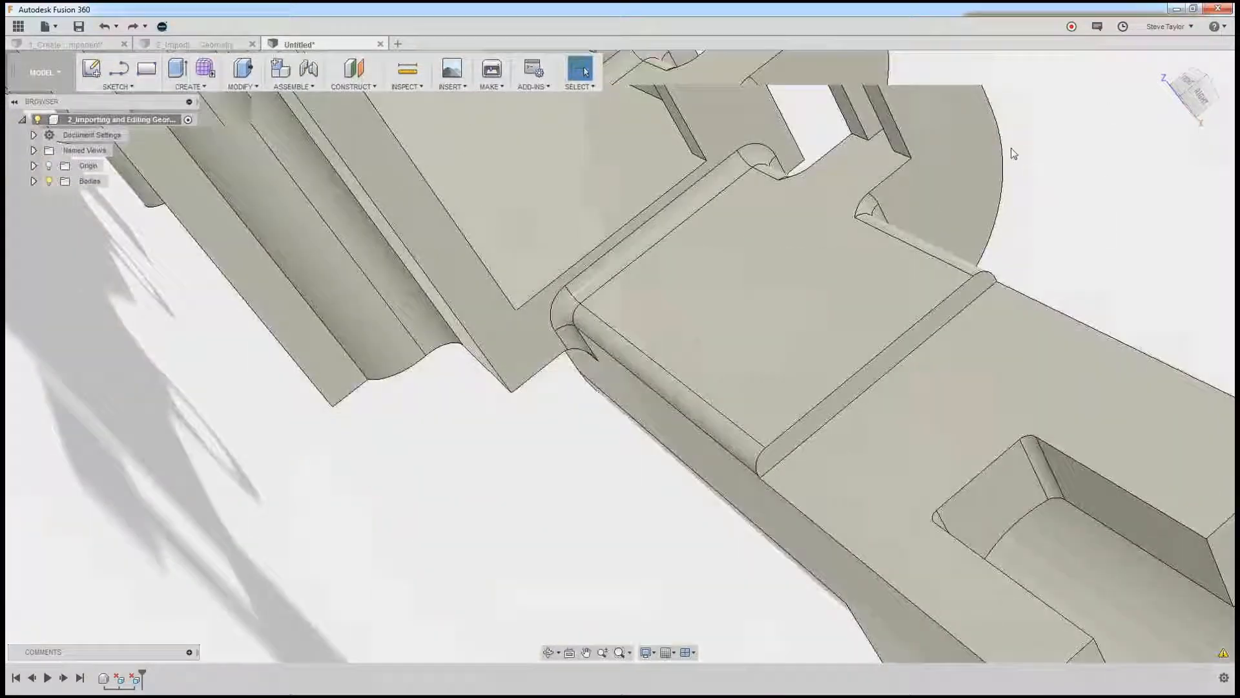
left_click(886, 231)
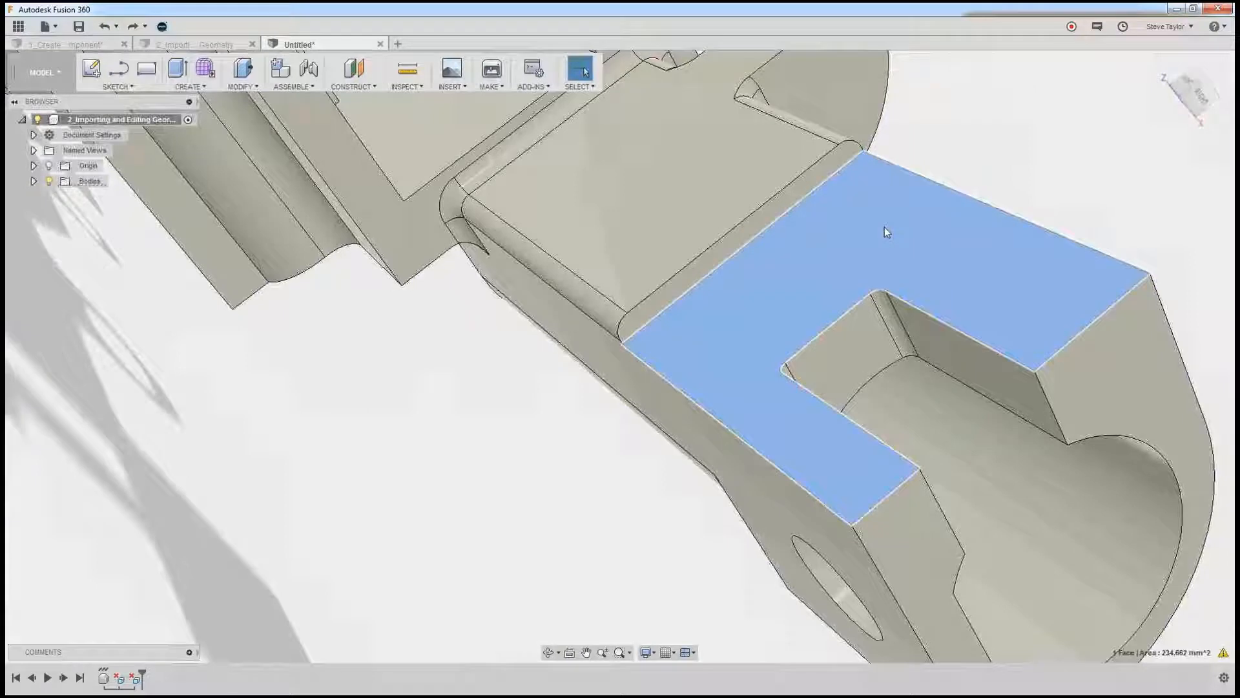
left_click(805, 194, "ctrl")
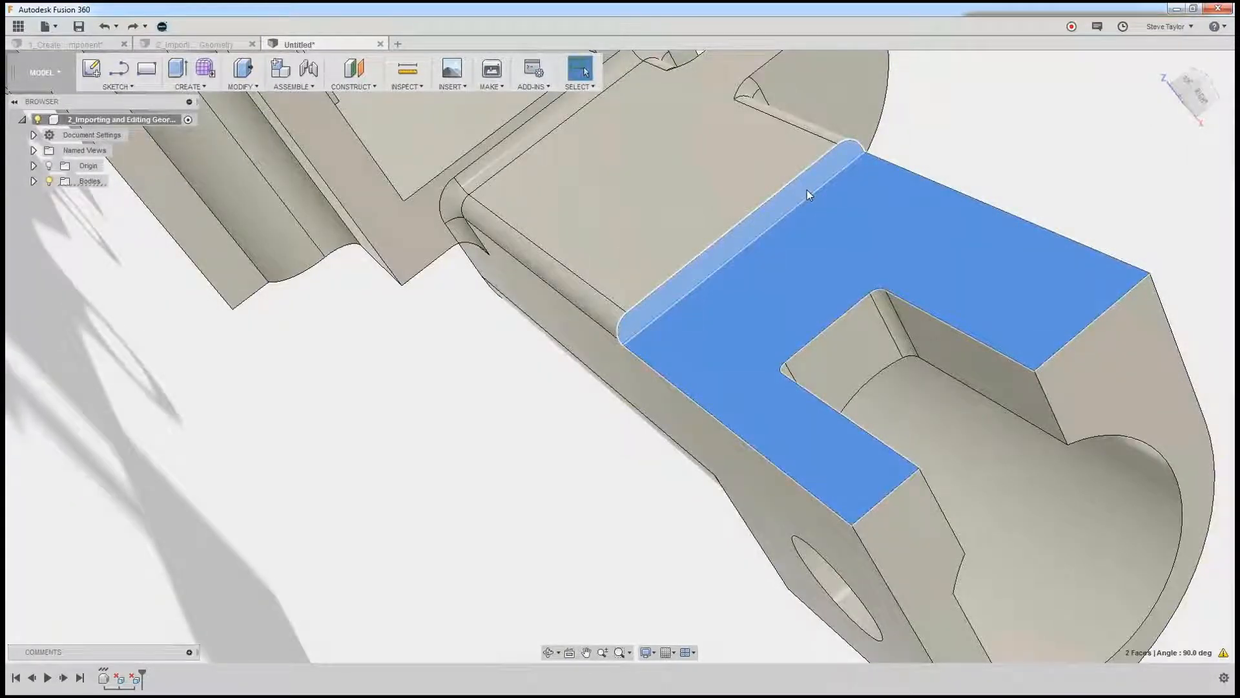
key("Delete")
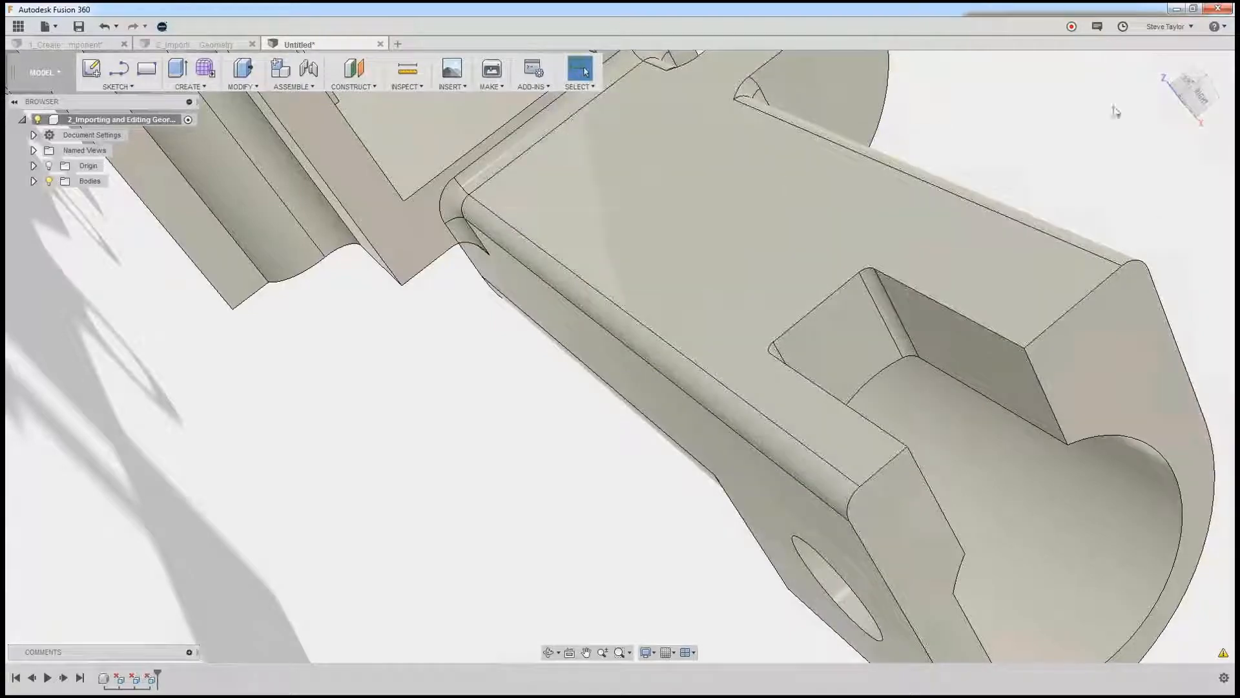
middle_click_drag(1022, 255, 1044, 186, "shift")
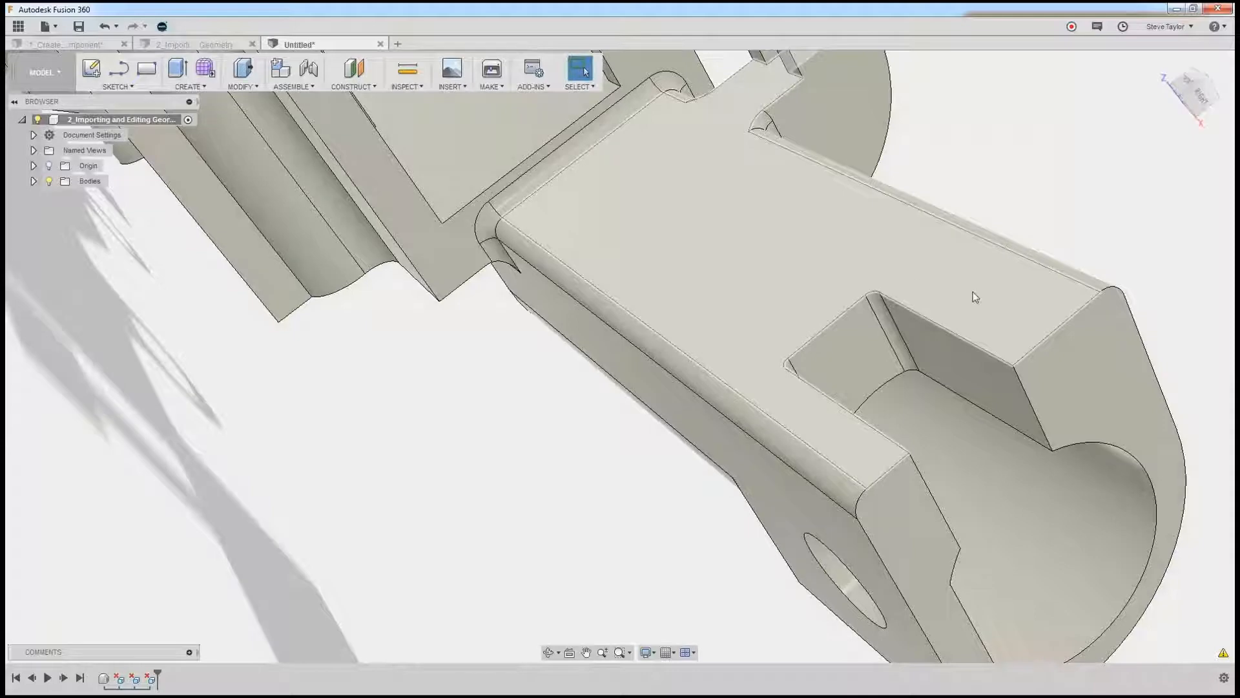
scroll(975, 296, "down", 2)
scroll(976, 296, "down", 3)
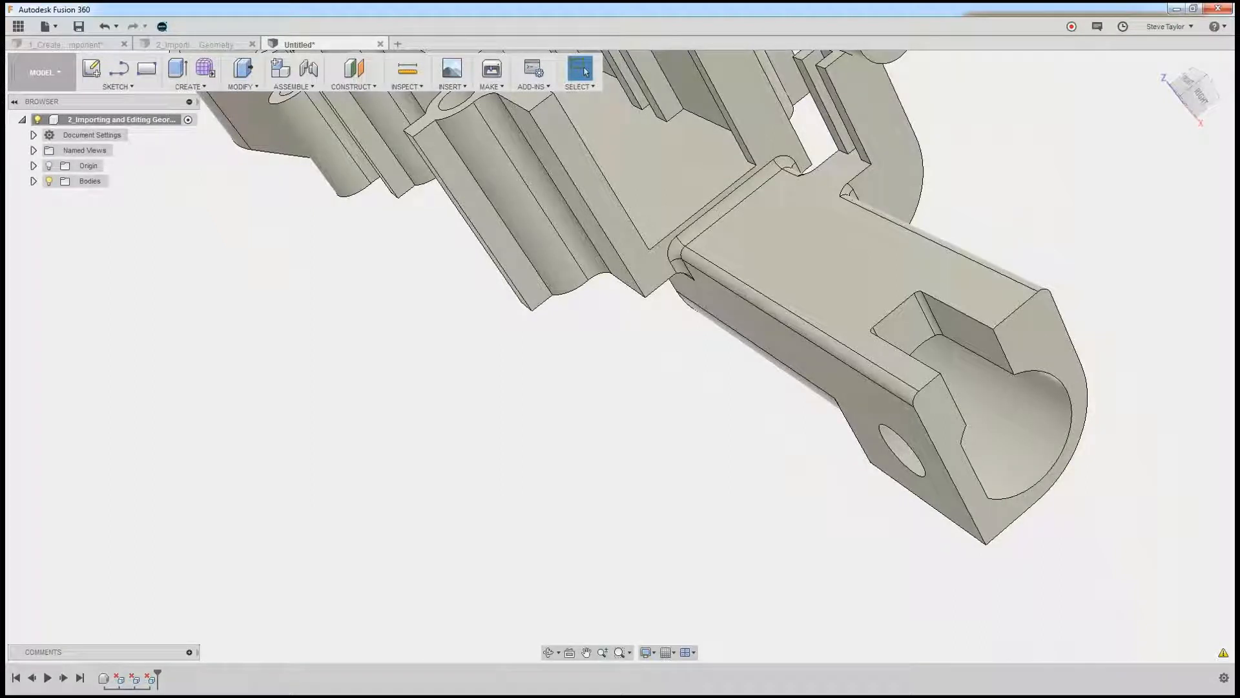
middle_click_drag(1010, 222, 904, 258)
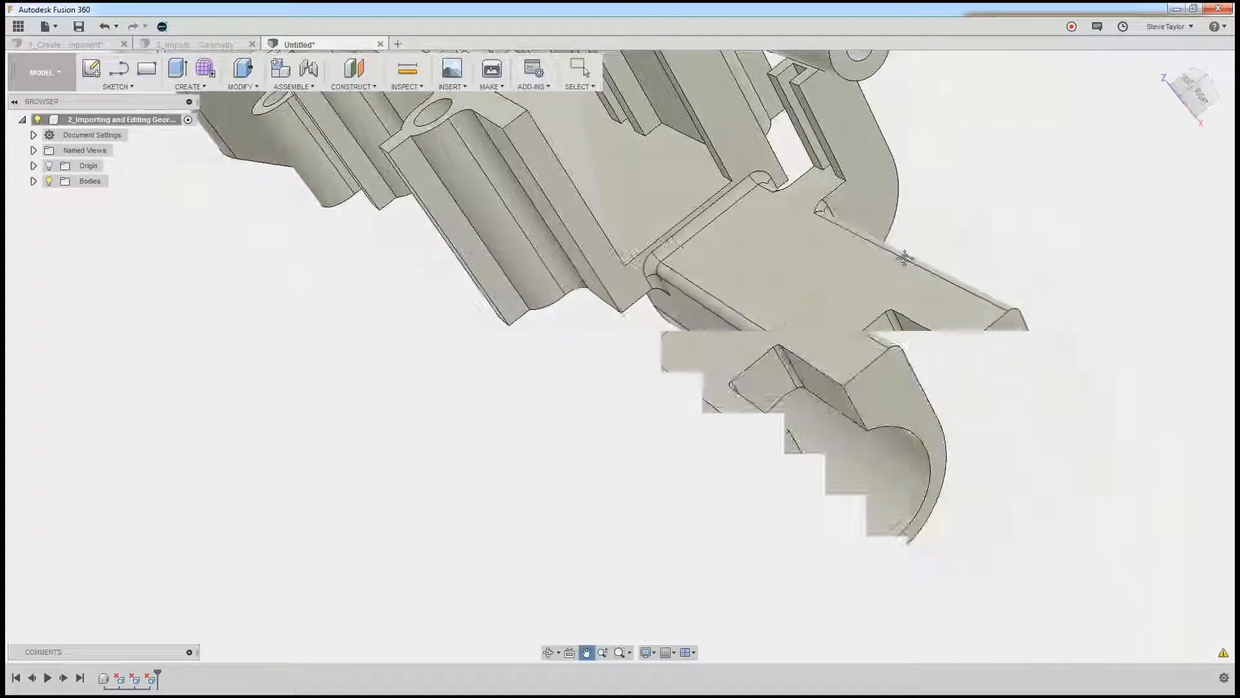
left_click(581, 70)
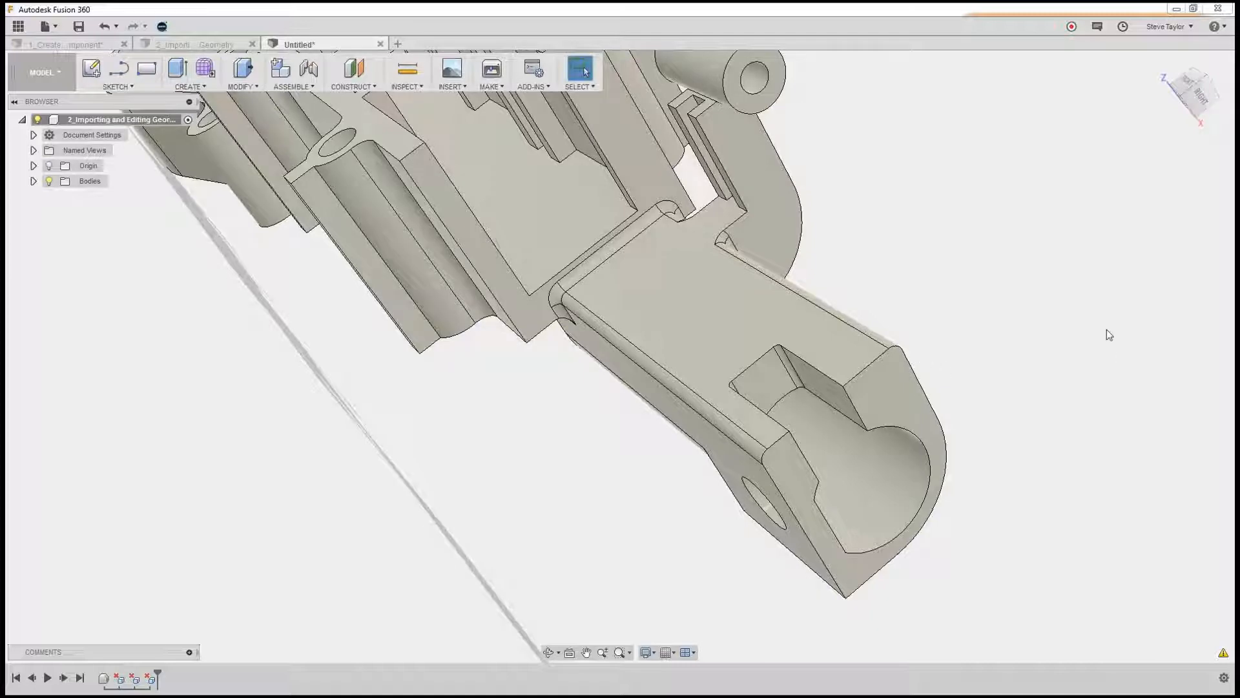
middle_click_drag(980, 324, 905, 226, "shift")
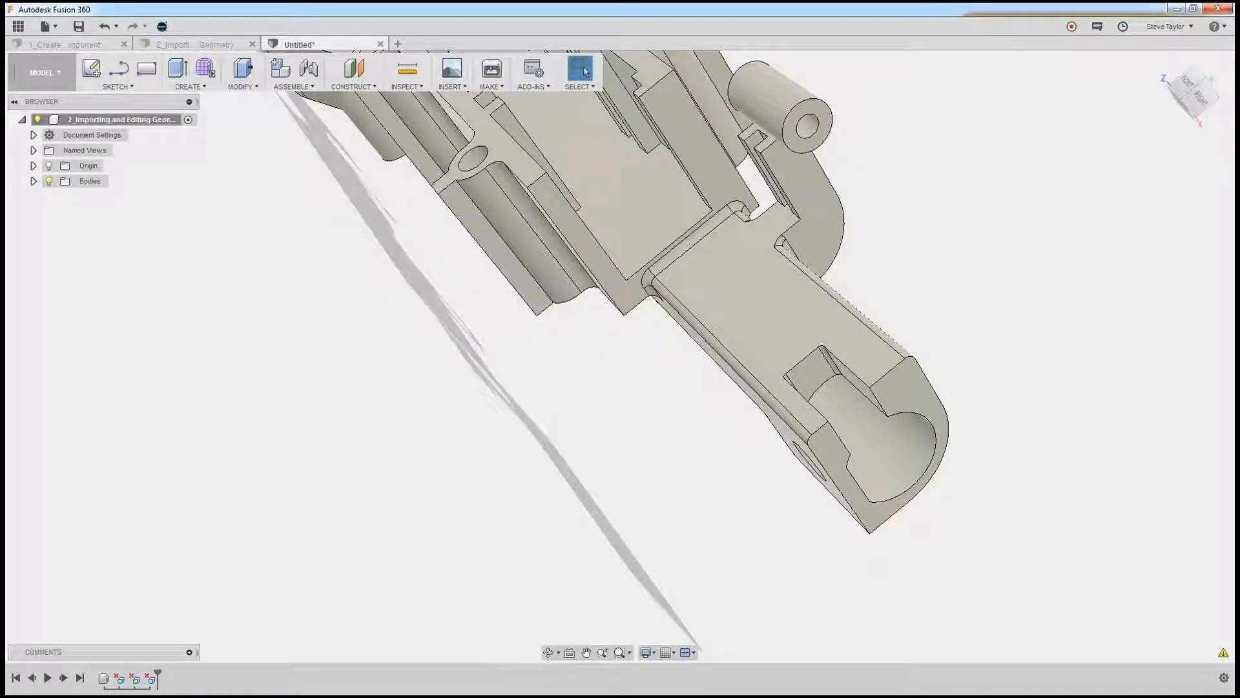
Move the faces of the hollow cylindrical boss on the curved bracket by about -0.17 mm along Z, using Move/Copy set to Faces
right_click(979, 258)
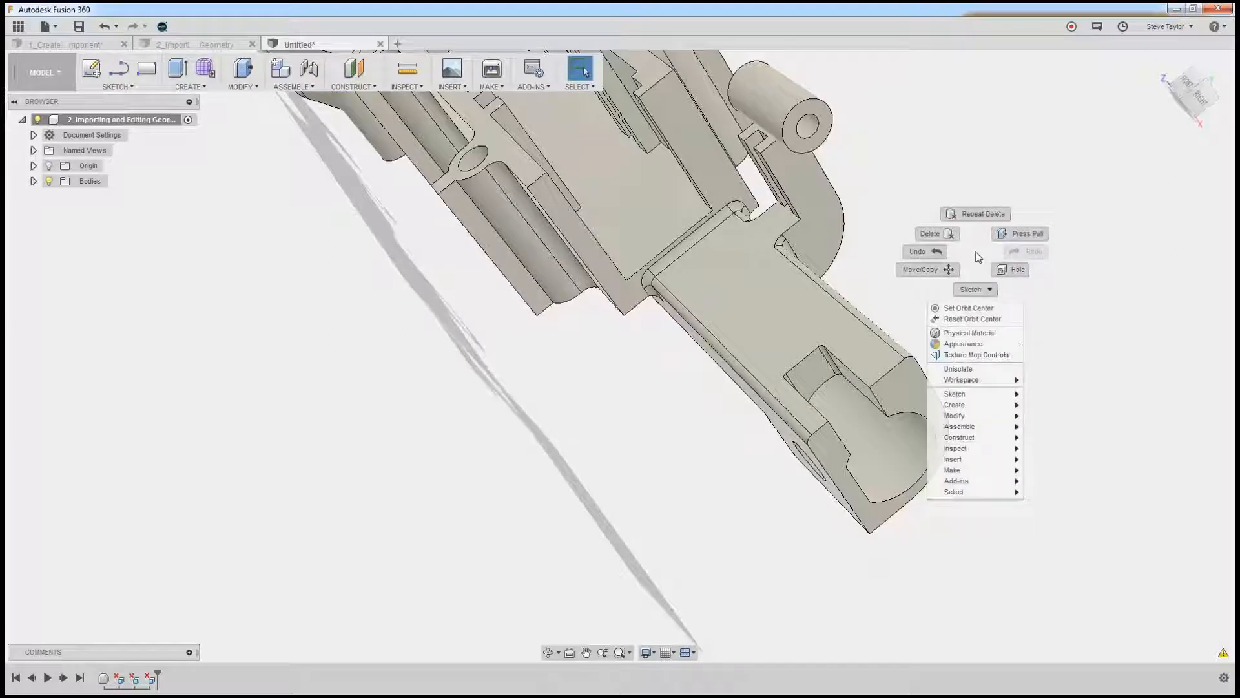
left_click(947, 270)
left_click_drag(1025, 86, 1062, 73)
middle_click_drag(905, 255, 856, 384)
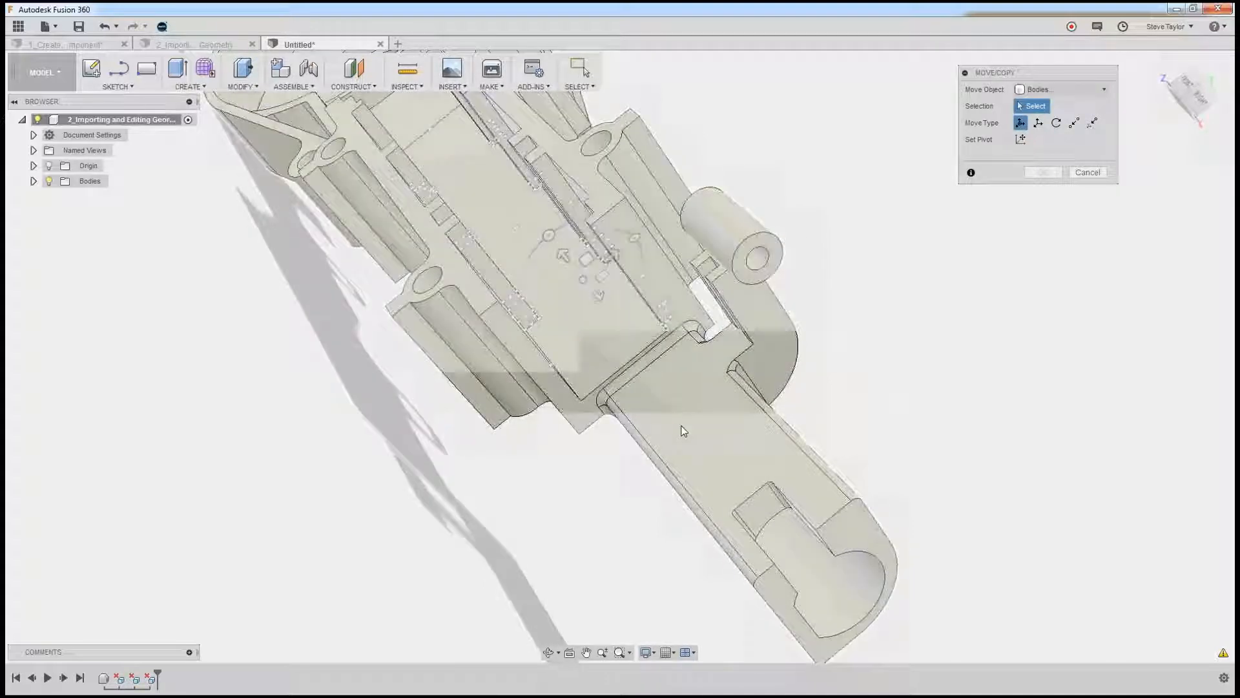
left_click(1084, 94)
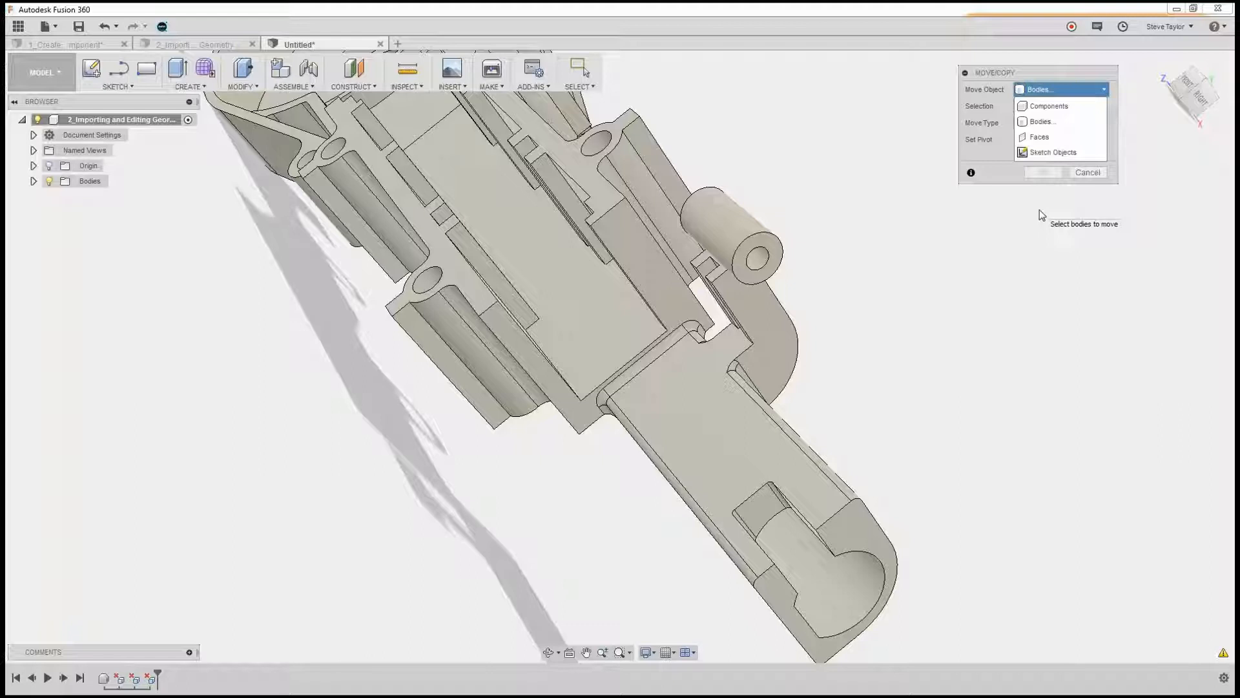
left_click(1055, 137)
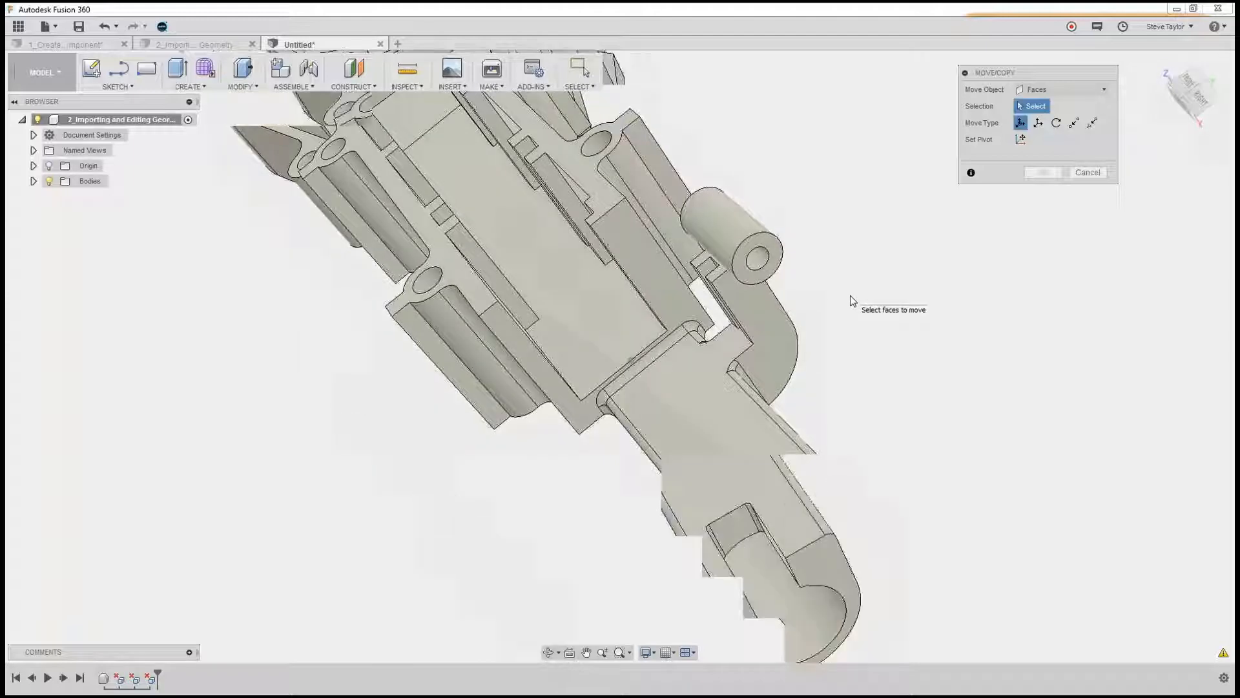
left_click_drag(666, 151, 831, 281)
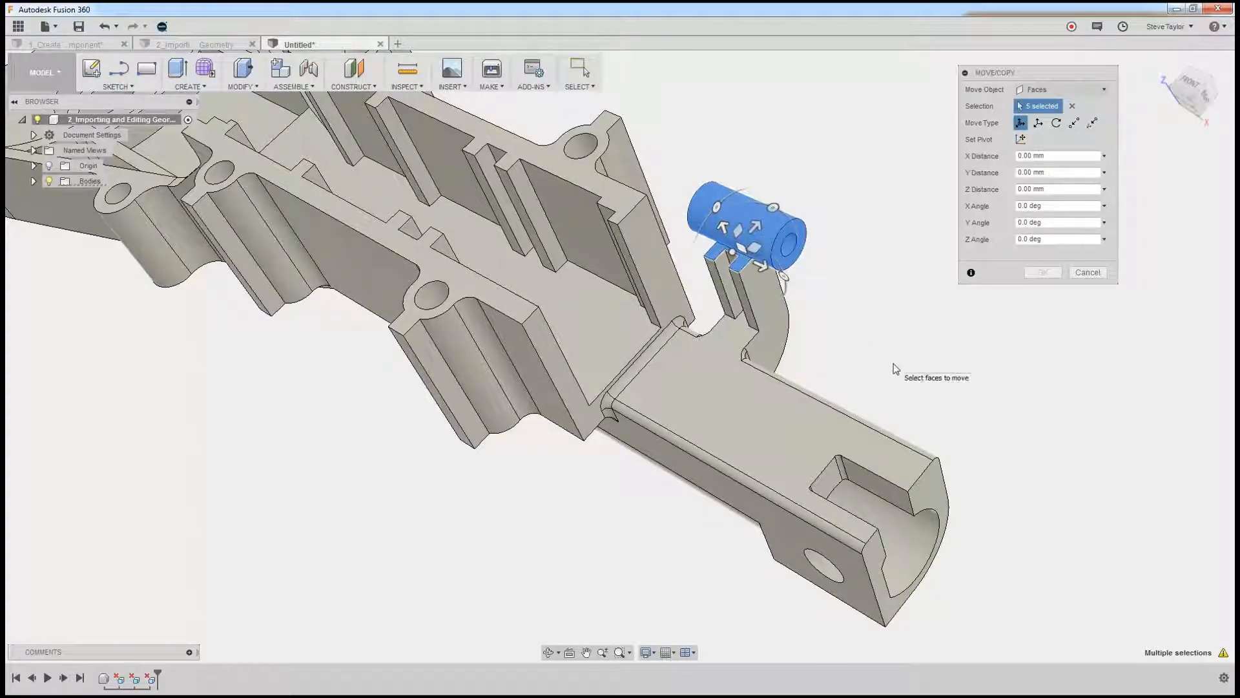
middle_click_drag(895, 369, 737, 230, "shift")
left_click_drag(737, 230, 741, 259)
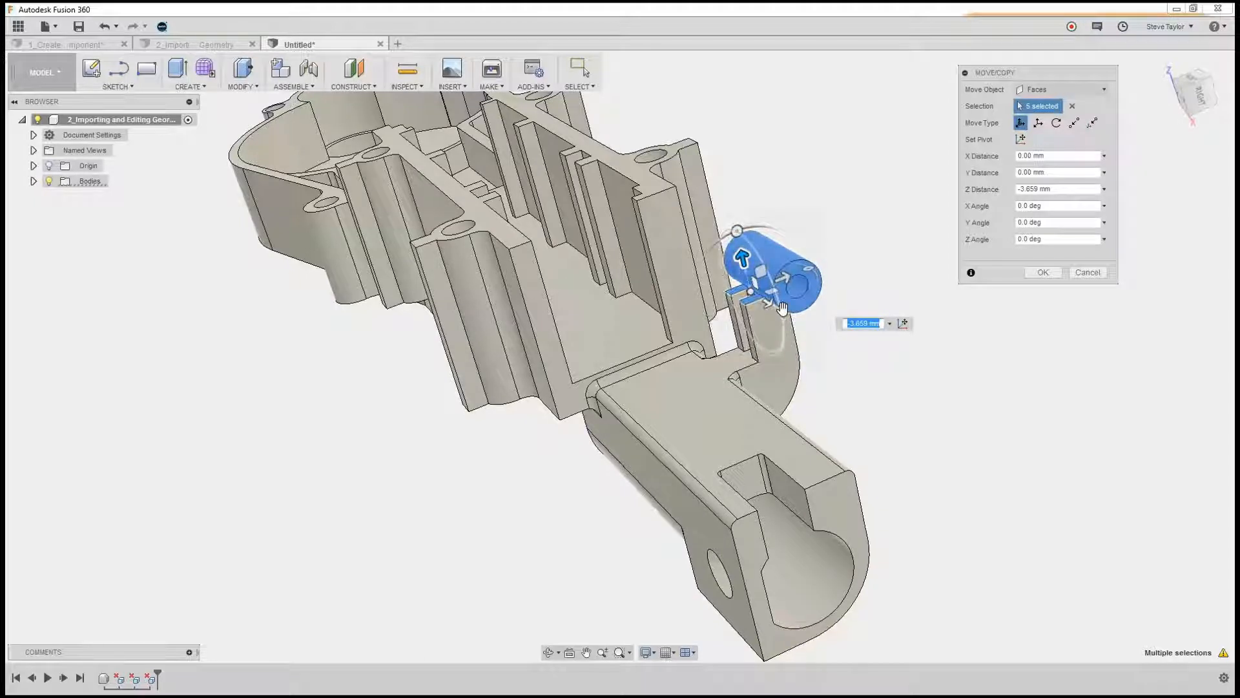
left_click_drag(781, 320, 781, 311)
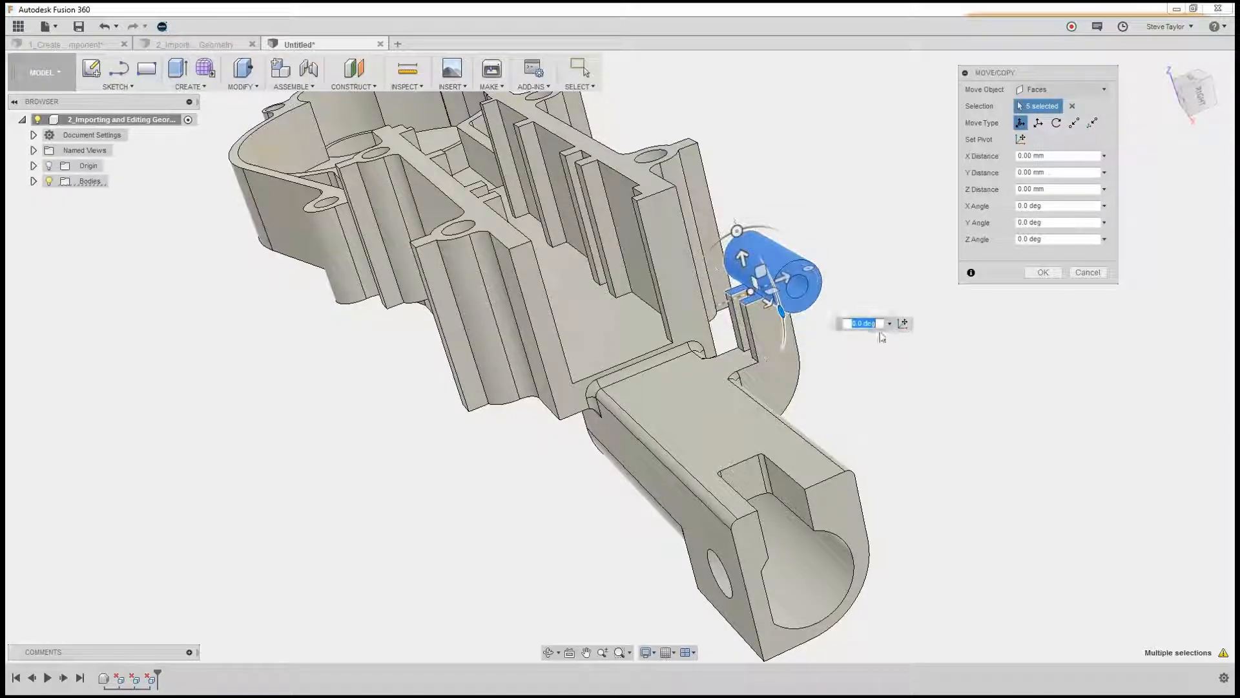
left_click_drag(744, 259, 744, 258)
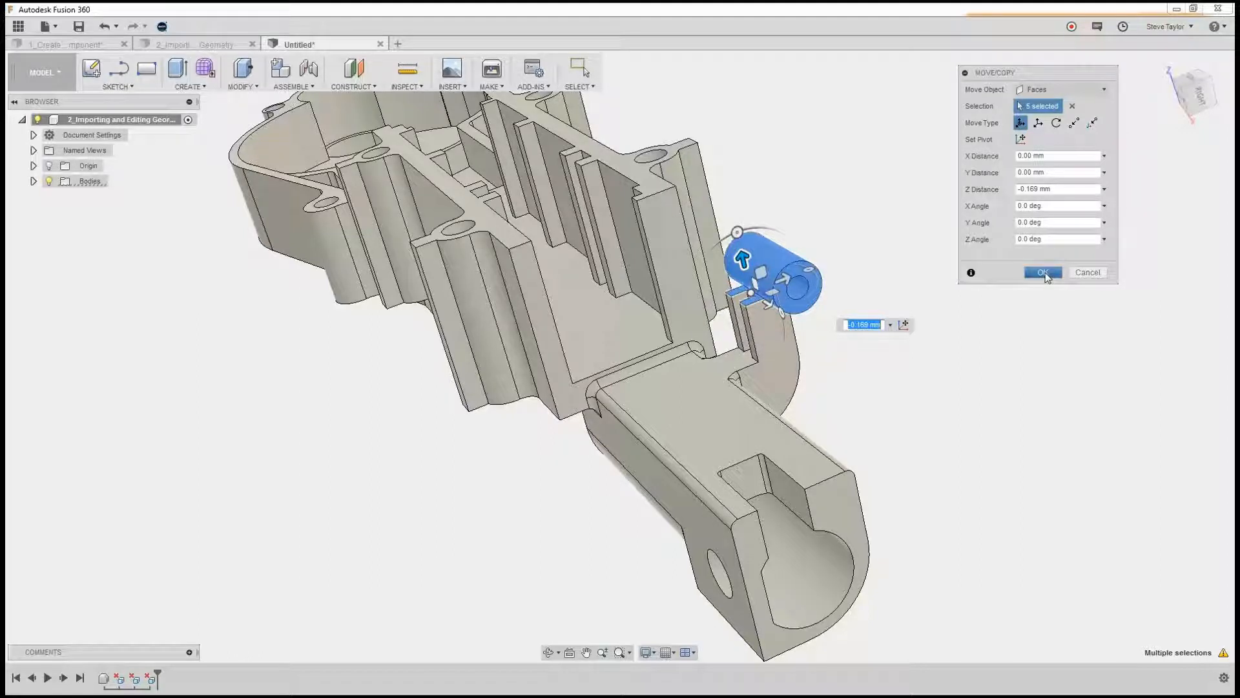
left_click(1044, 272)
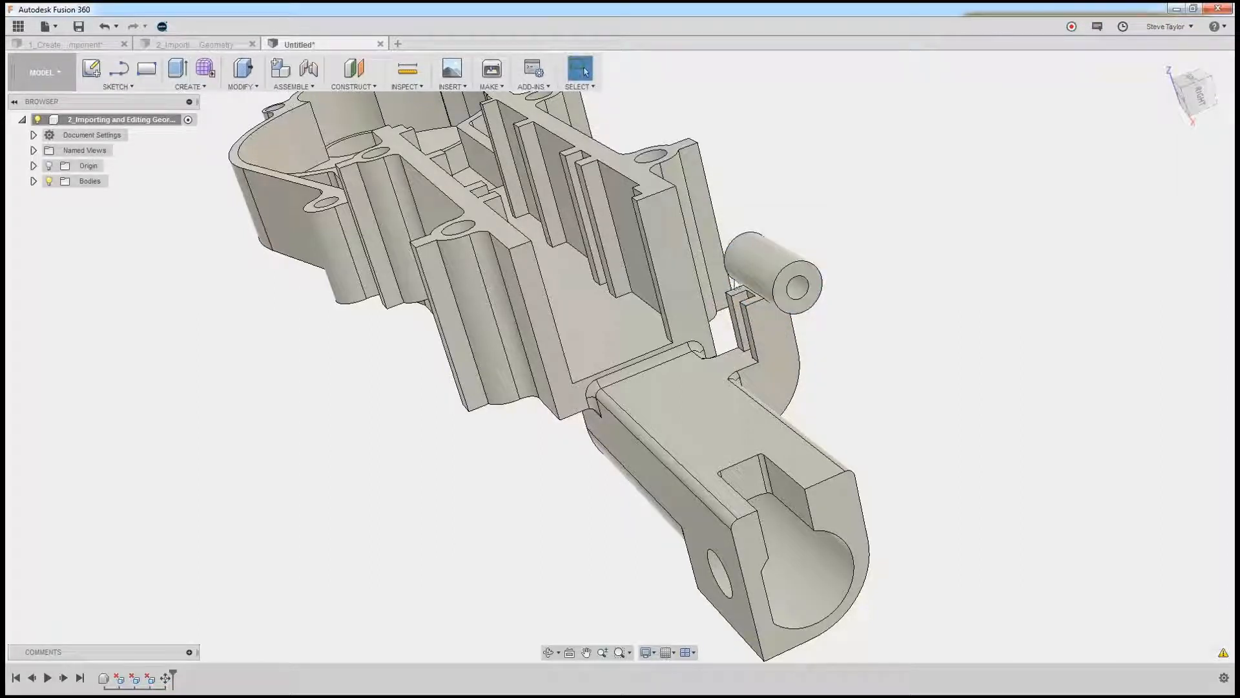
Repeat Move/Copy on faces, selecting the cylindrical boss together with the side faces of the bracket's two support ribs
middle_click_drag(873, 388, 974, 429, "shift")
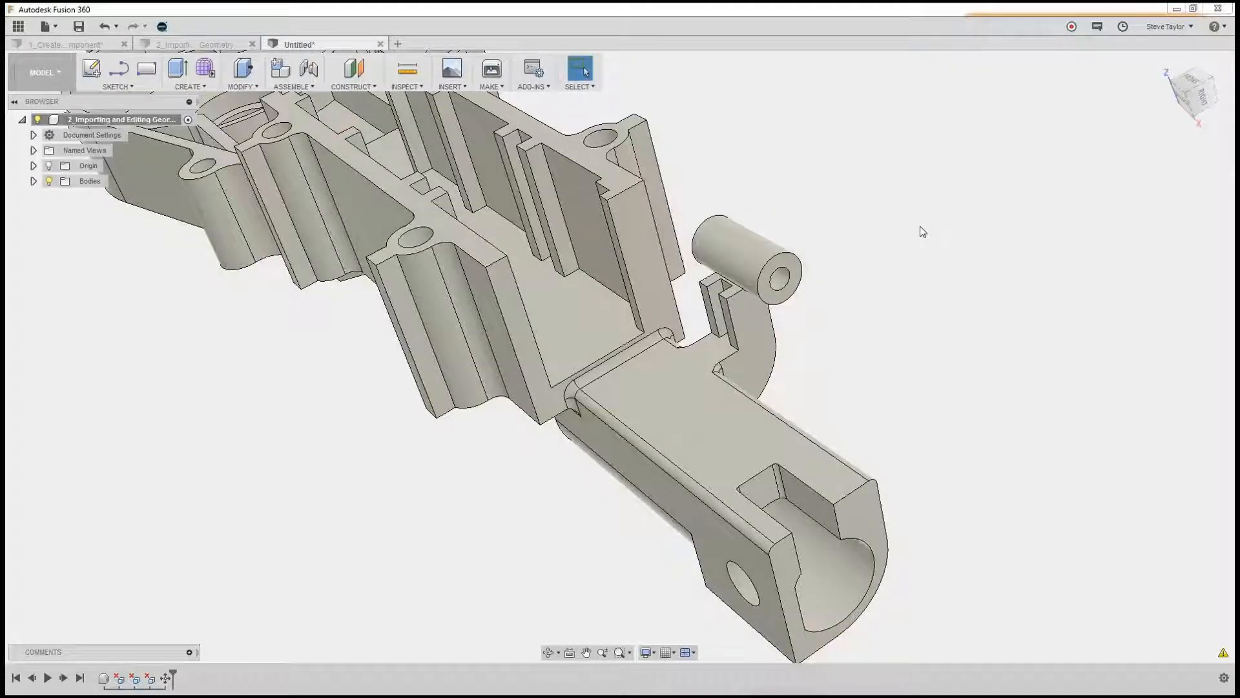
left_click(239, 87)
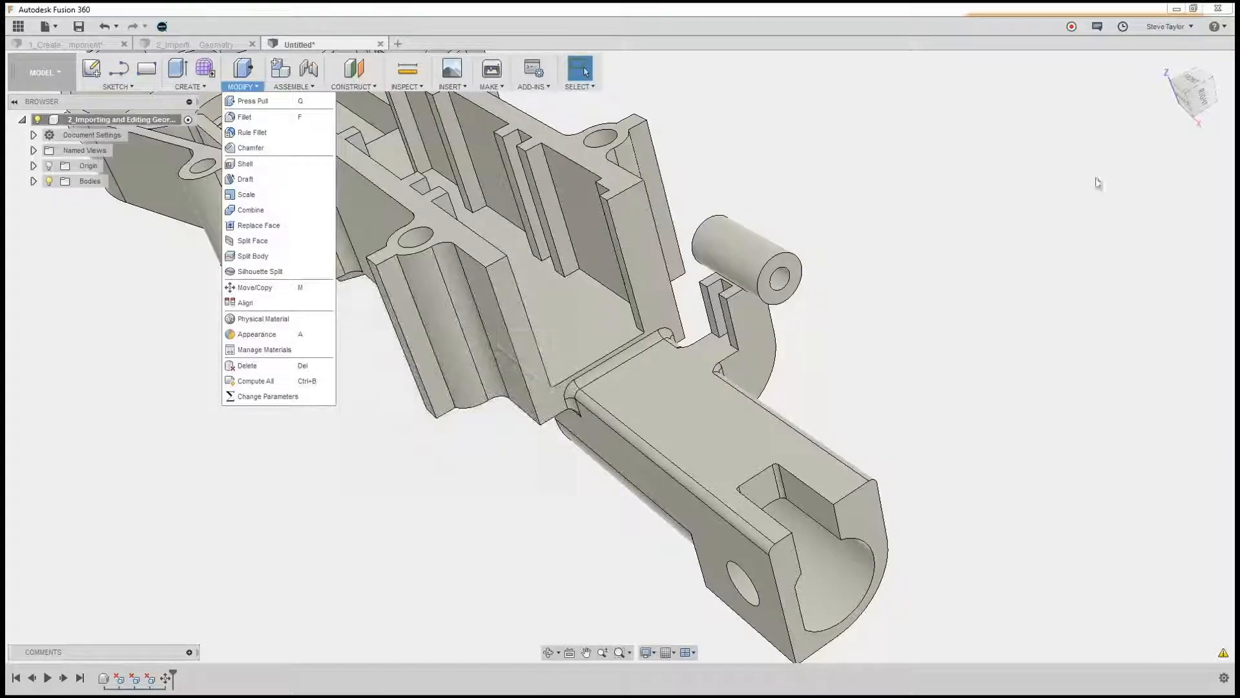
left_click(908, 208)
right_click(906, 208)
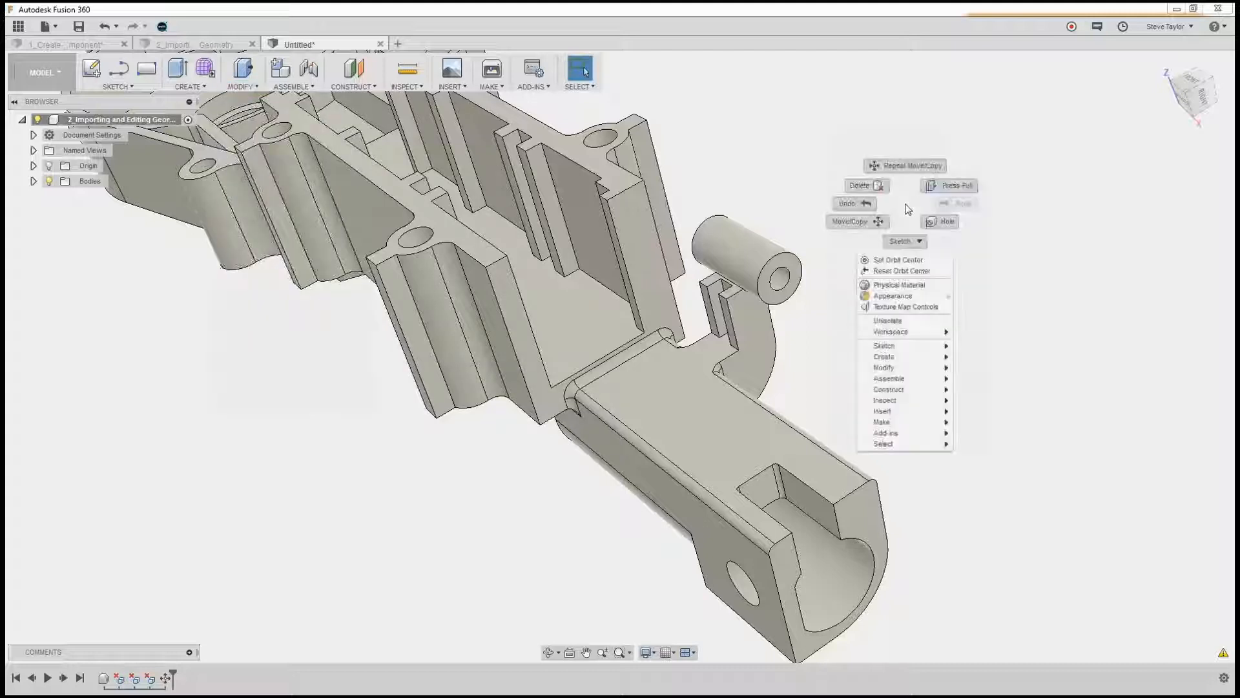
left_click(906, 168)
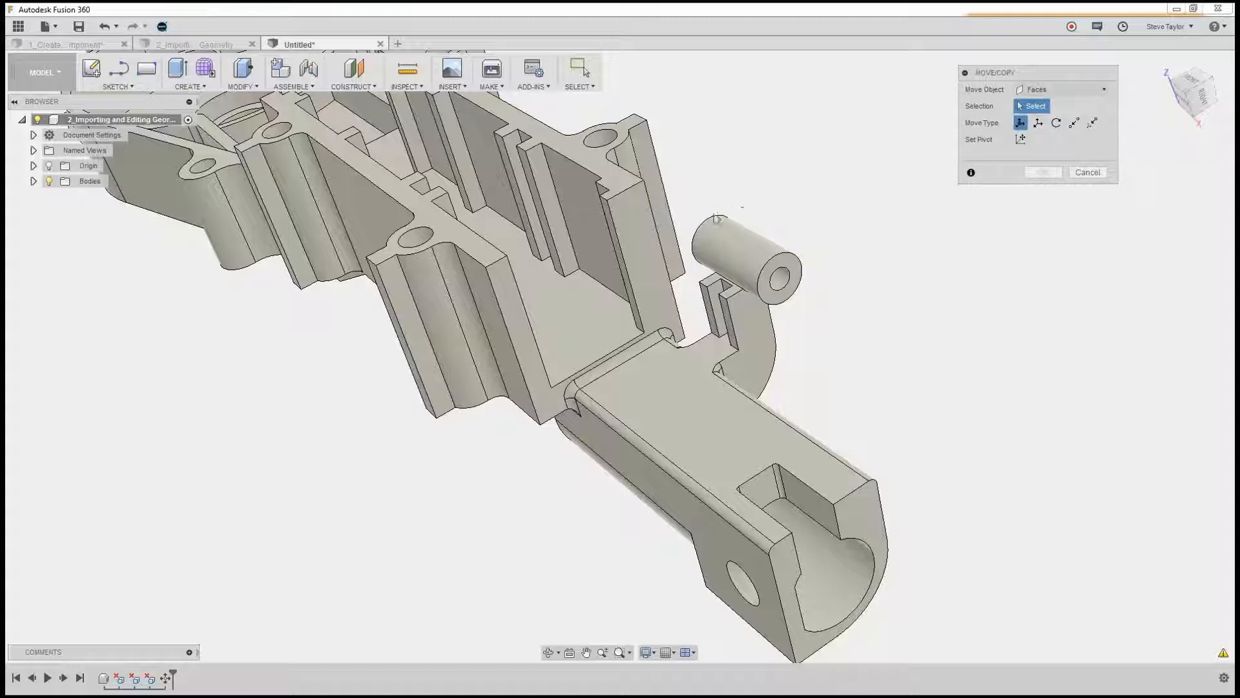
left_click_drag(688, 197, 843, 328)
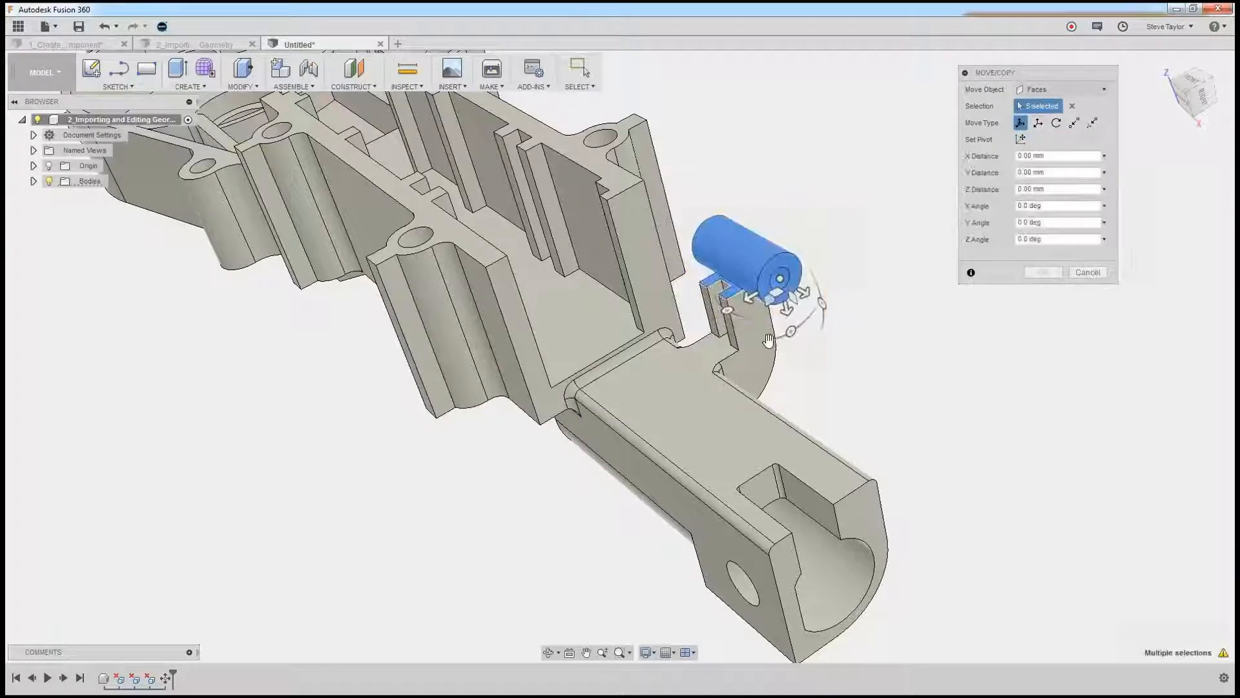
left_click(729, 327)
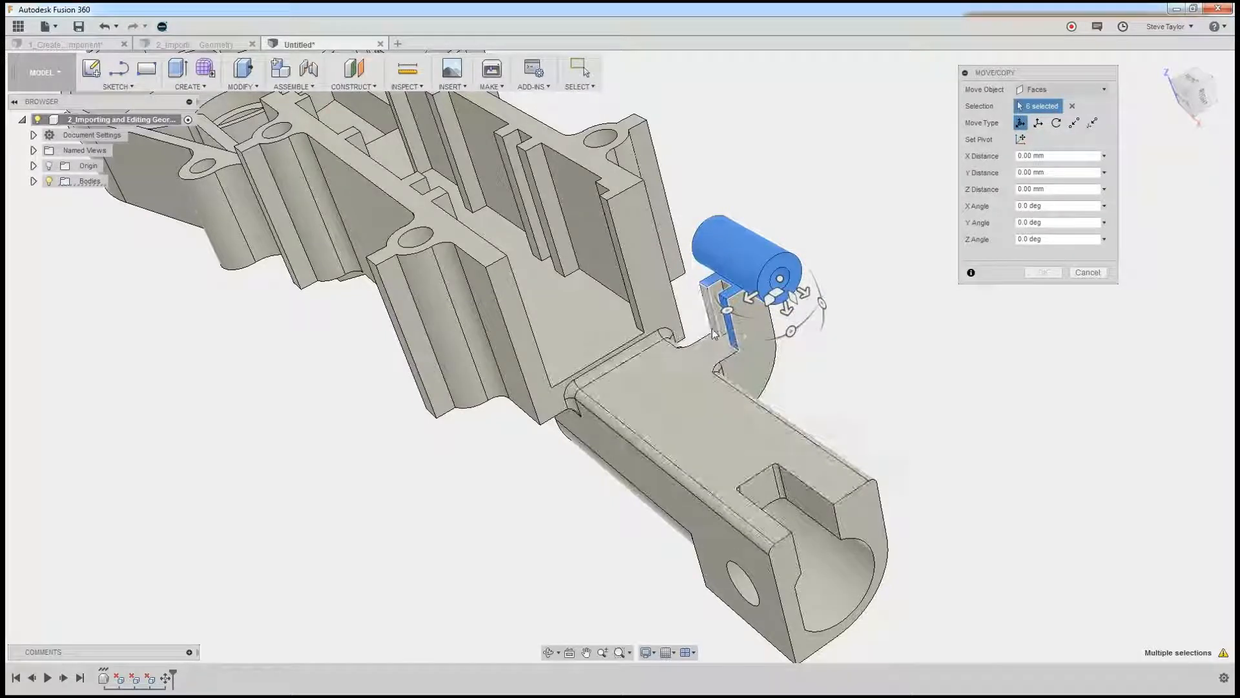
left_click(714, 333)
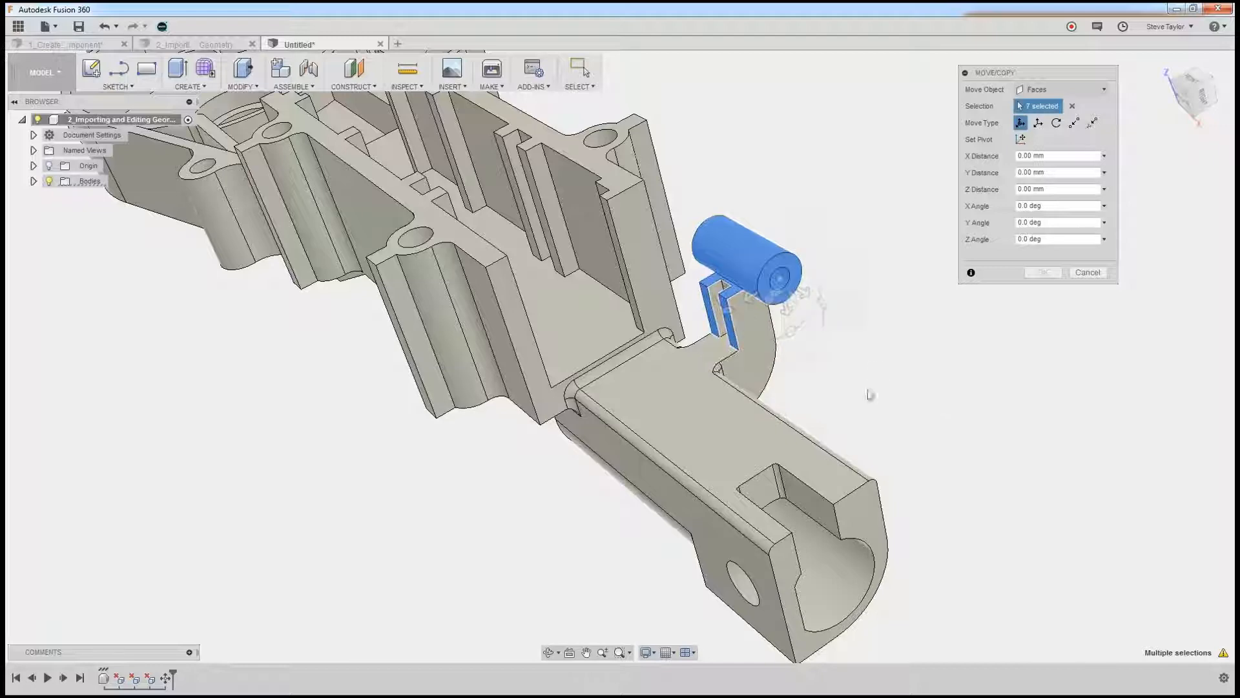
middle_click_drag(856, 397, 733, 386, "shift")
left_click(707, 388)
middle_click_drag(922, 471, 930, 361, "shift")
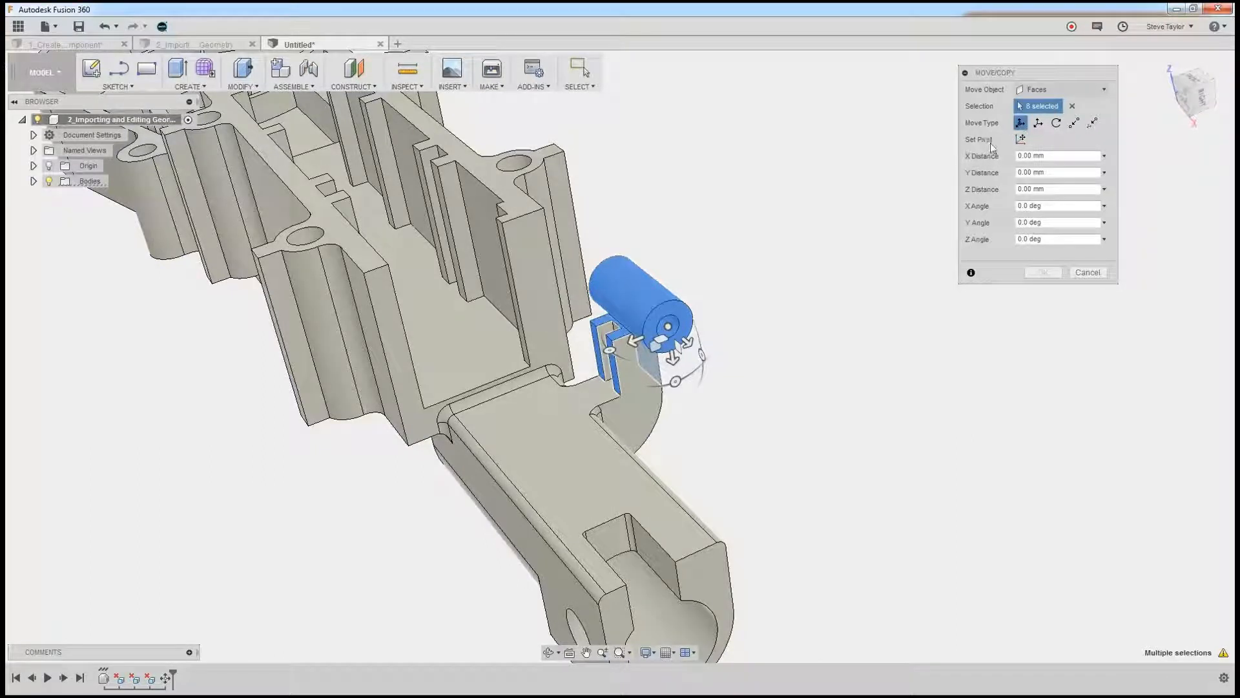
Set the move pivot at the base of the curved bracket, near the filleted corner of the housing arm
left_click(1021, 139)
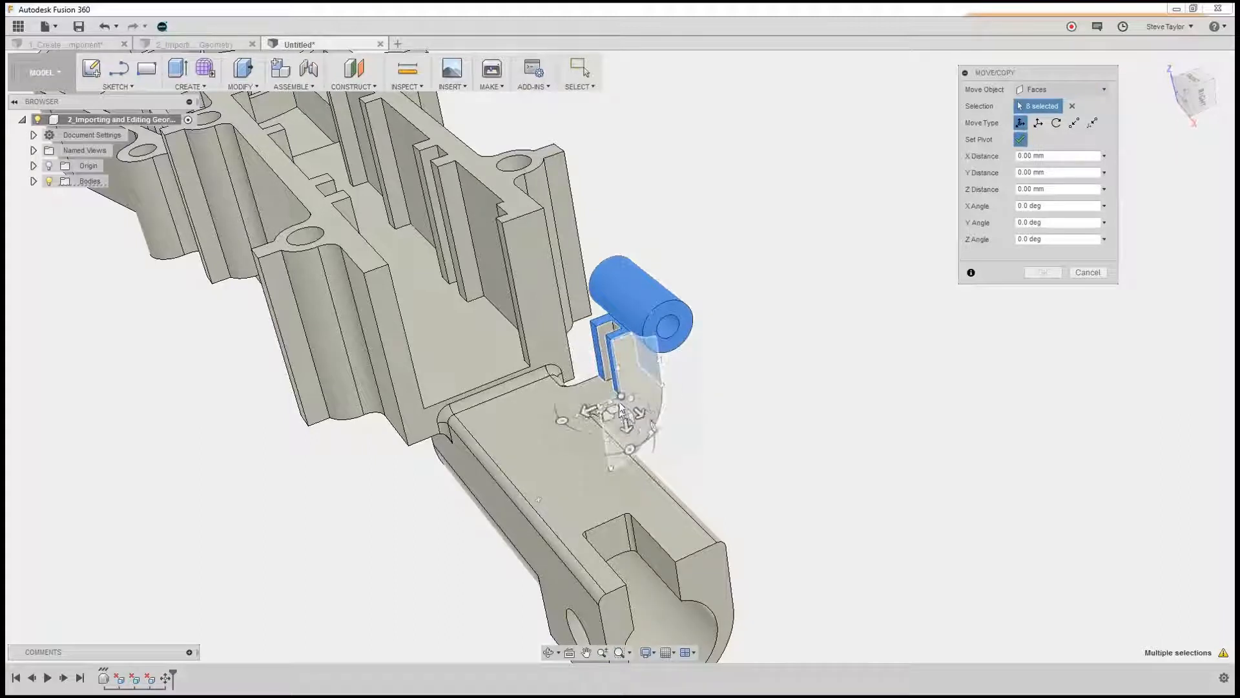
scroll(618, 414, "down", 1)
scroll(618, 413, "up", 4)
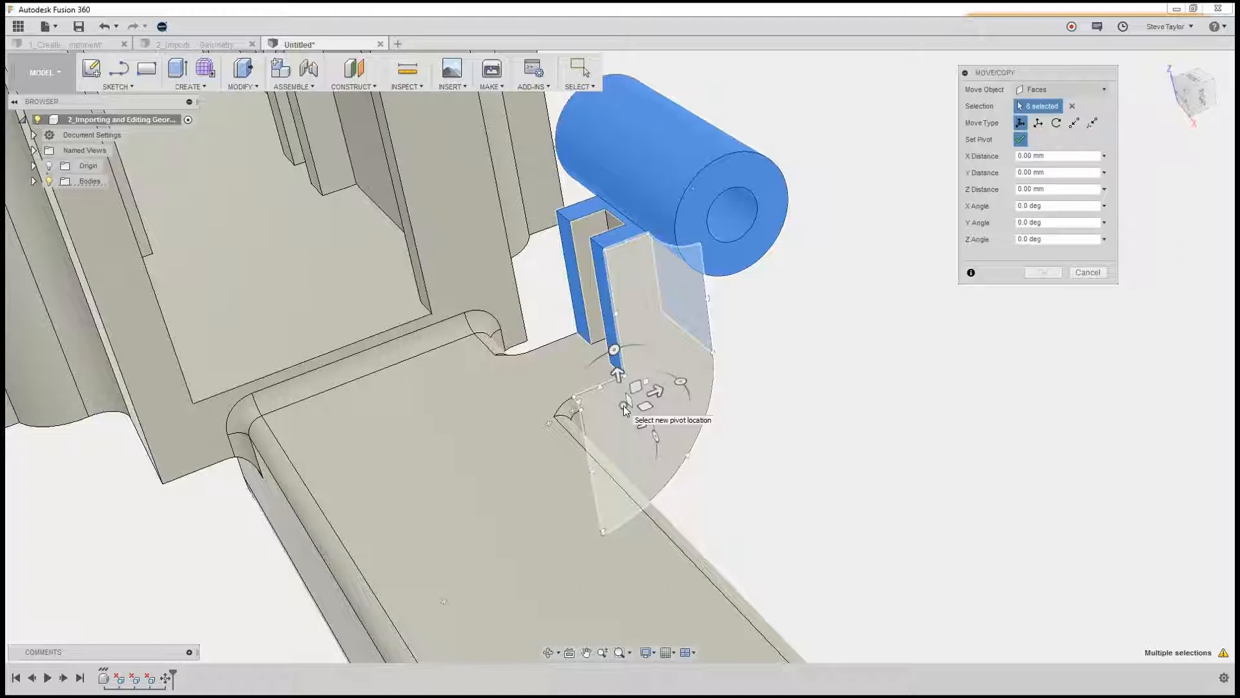
left_click(590, 411)
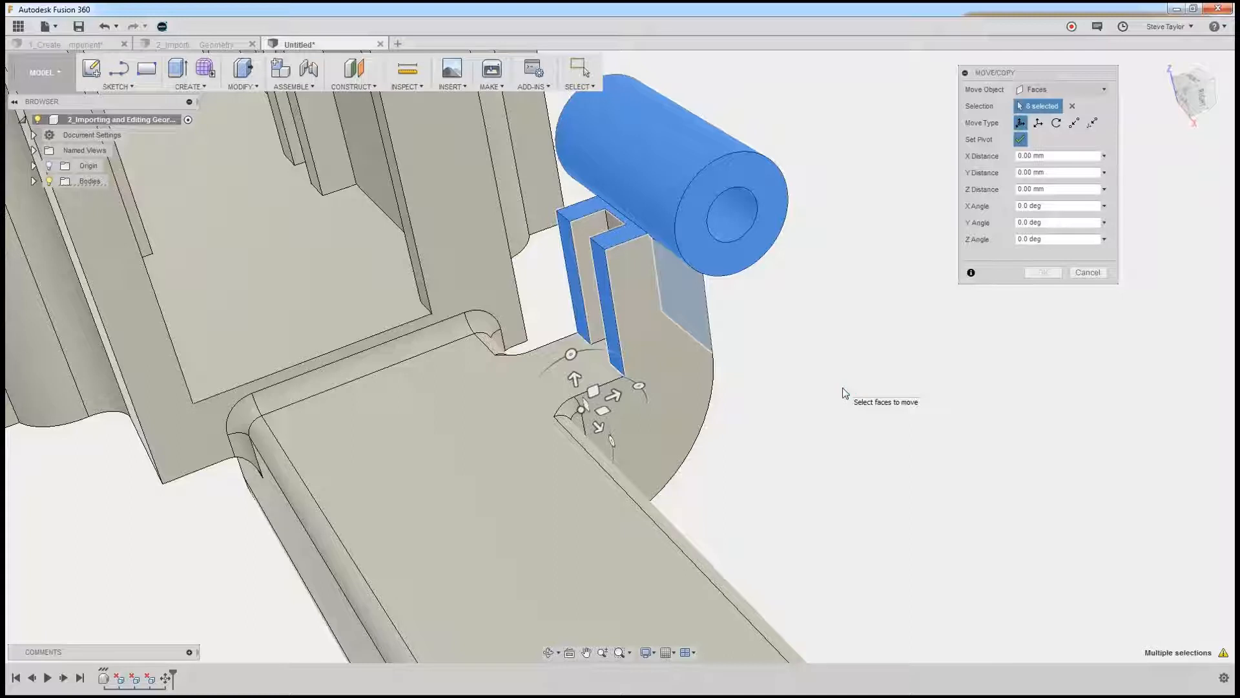
left_click(1020, 141)
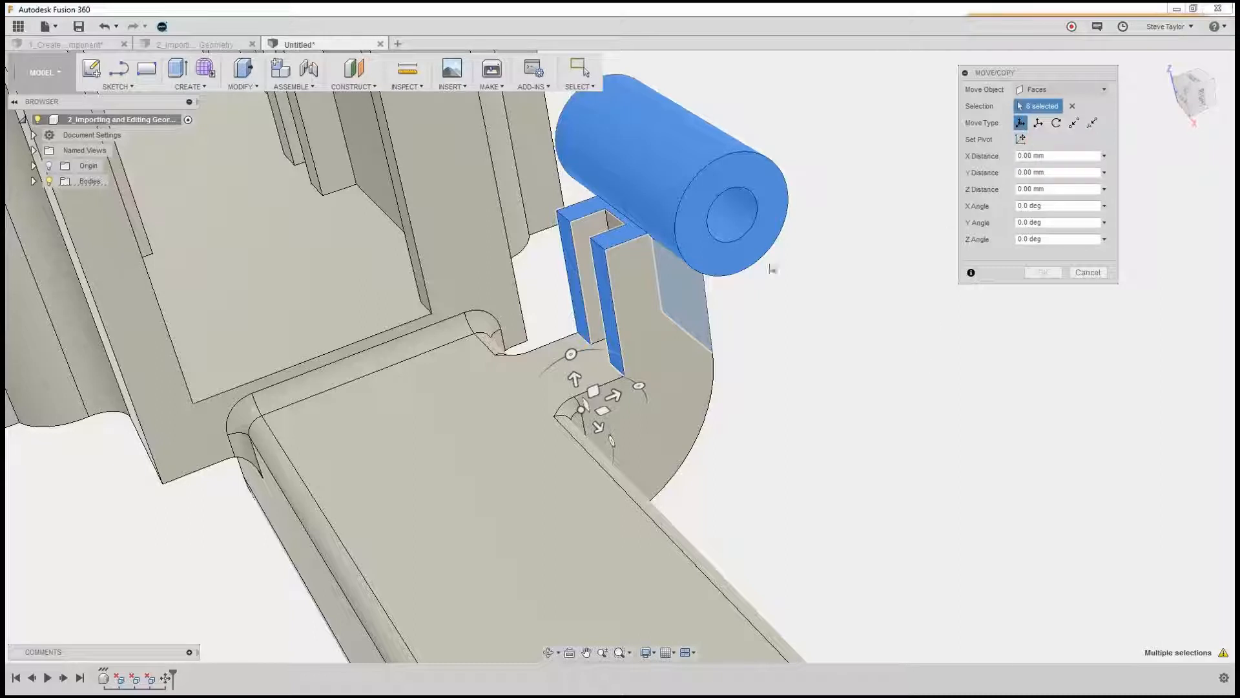
Try rotating the boss and bracket faces about -27° around Z, reset the Z angle to 0, and clear the face selection
left_click(571, 354)
left_click_drag(571, 354, 600, 352)
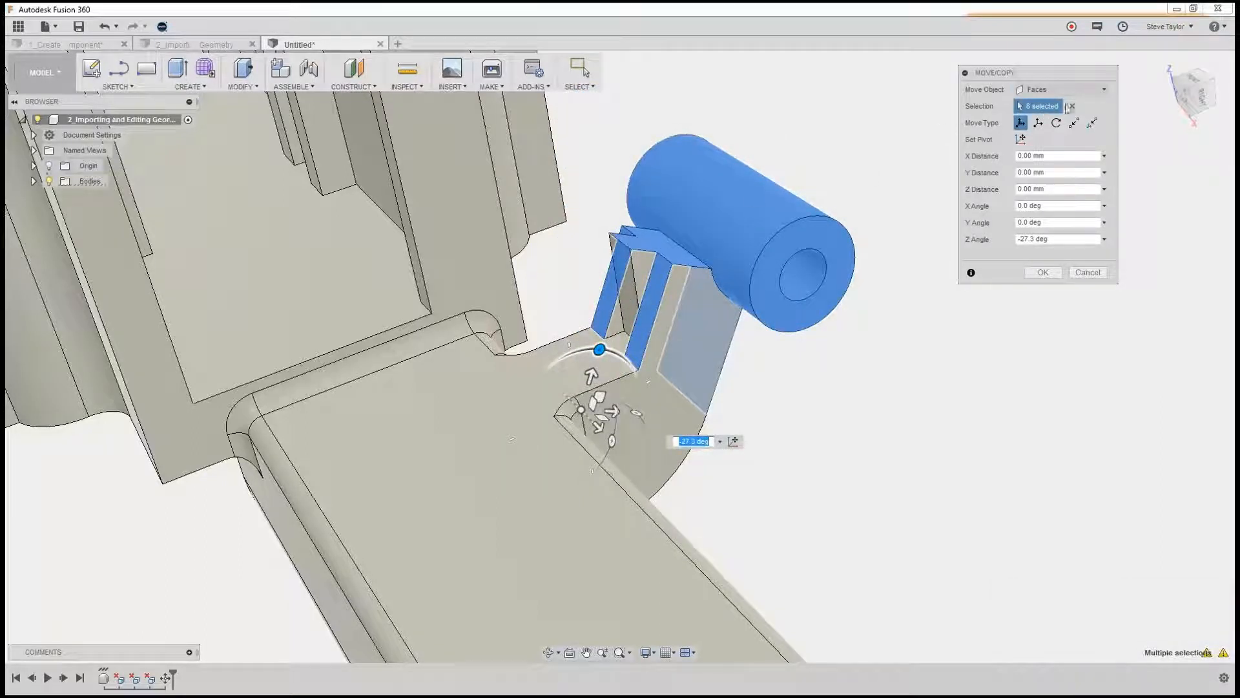
left_click_drag(599, 350, 567, 363)
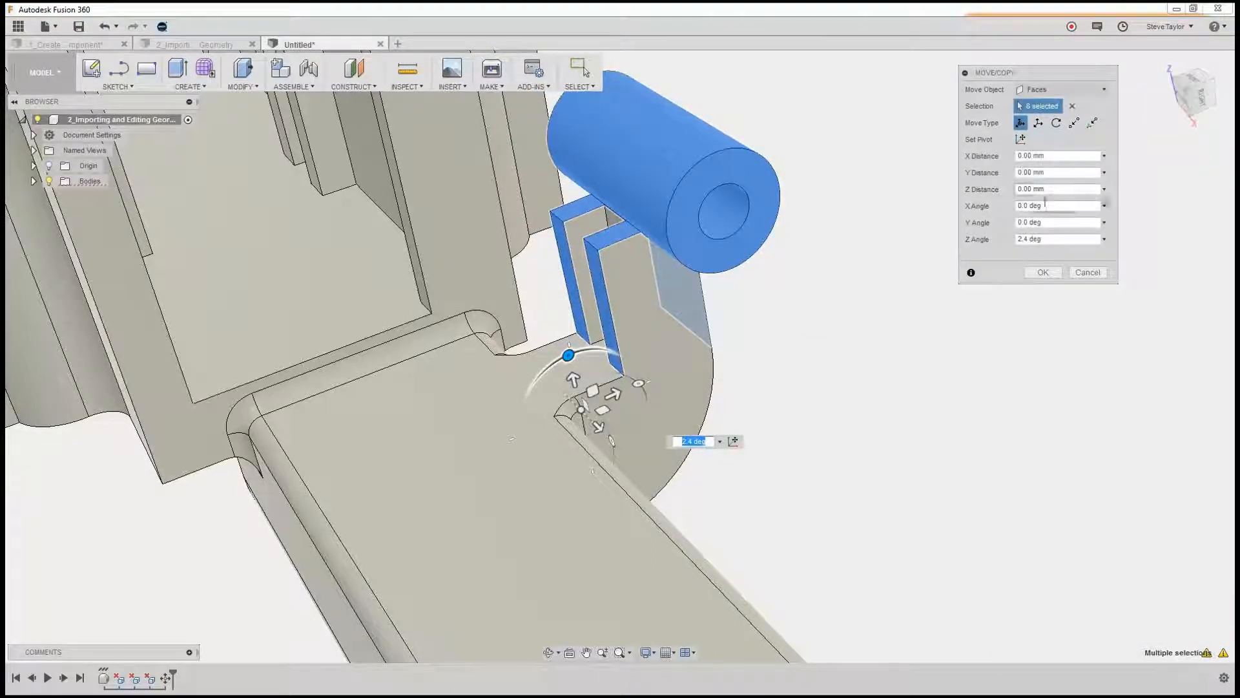
left_click_drag(1055, 238, 974, 239)
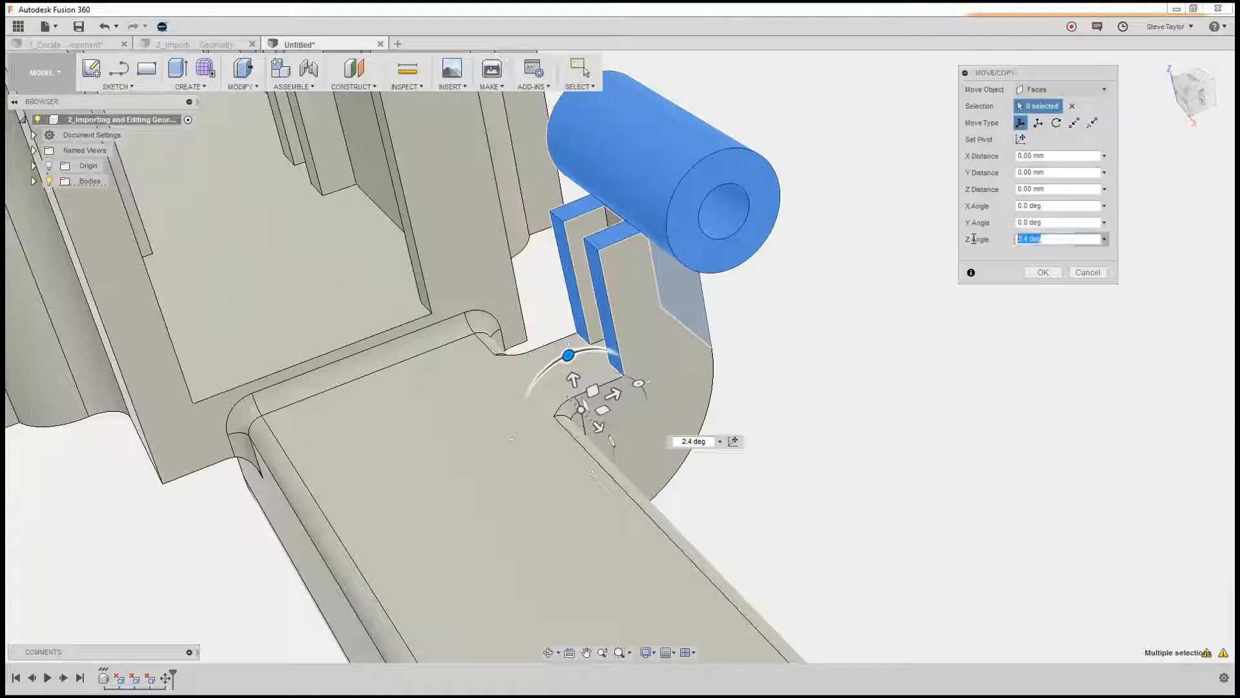
type("0")
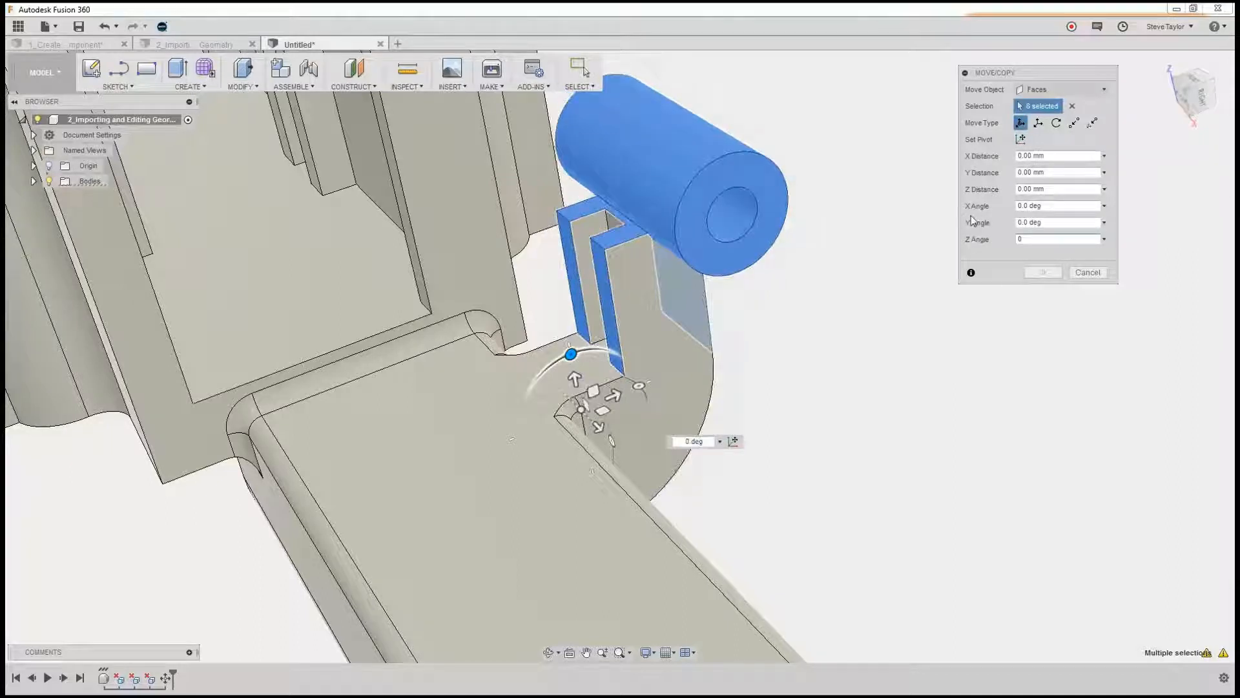
left_click(1071, 107)
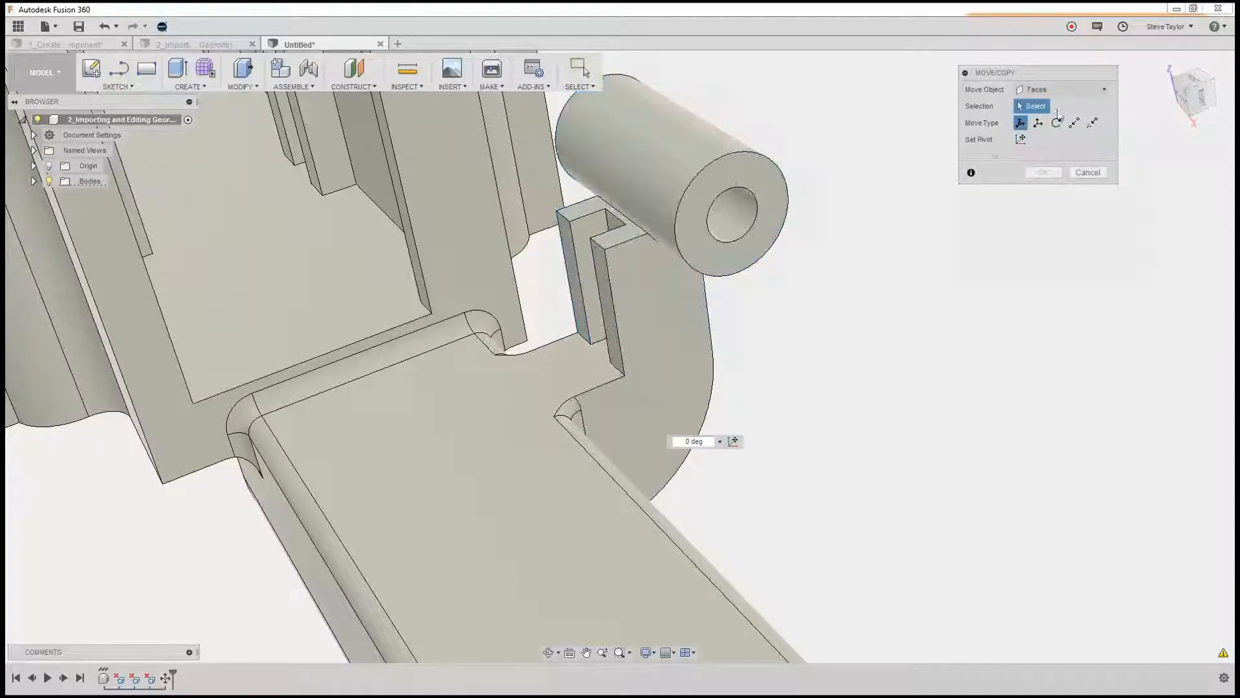
Select all faces of the cylindrical boss together with the side faces of the bracket's two support ribs for Move/Copy
middle_click_drag(801, 332, 839, 325, "shift")
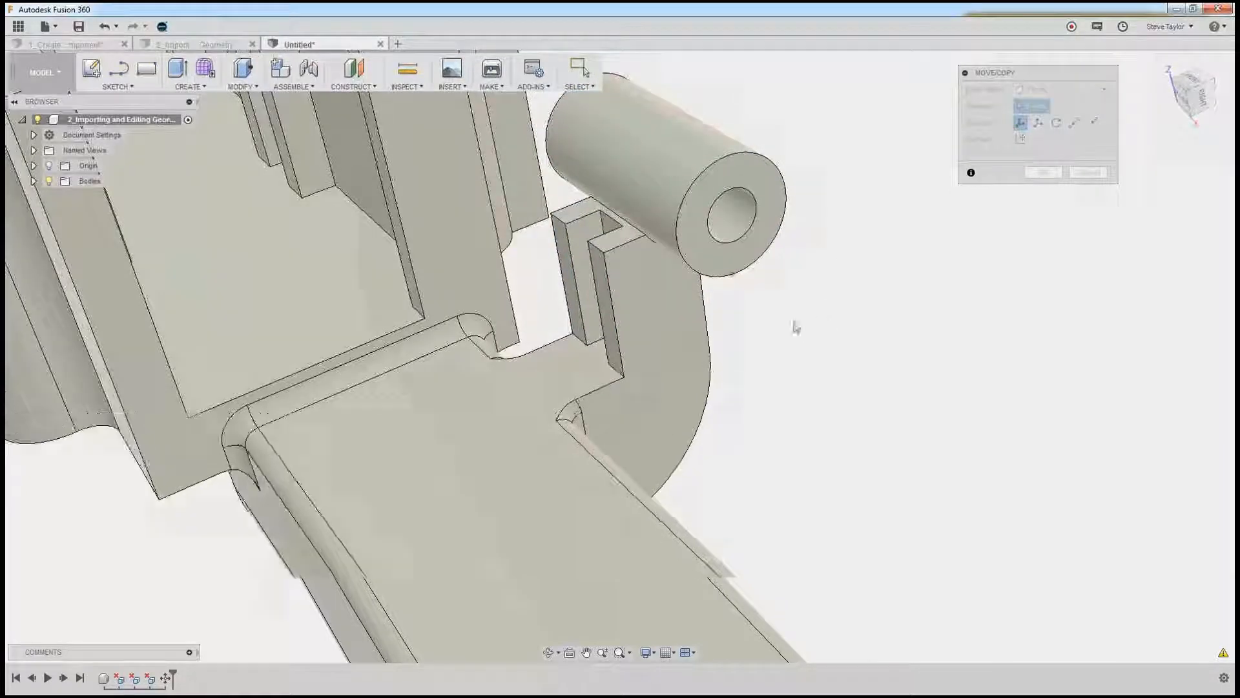
scroll(477, 128, "down", 2)
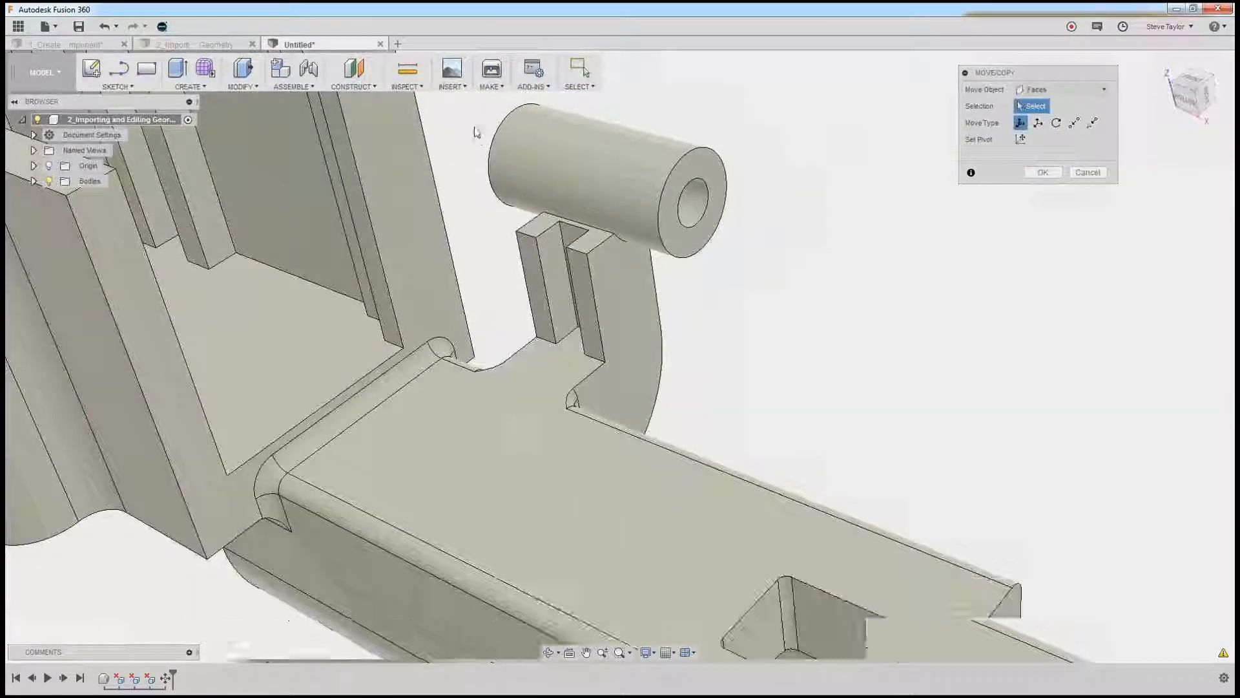
scroll(476, 129, "up", 3)
middle_click_drag(476, 129, 524, 232)
left_click_drag(493, 133, 858, 404)
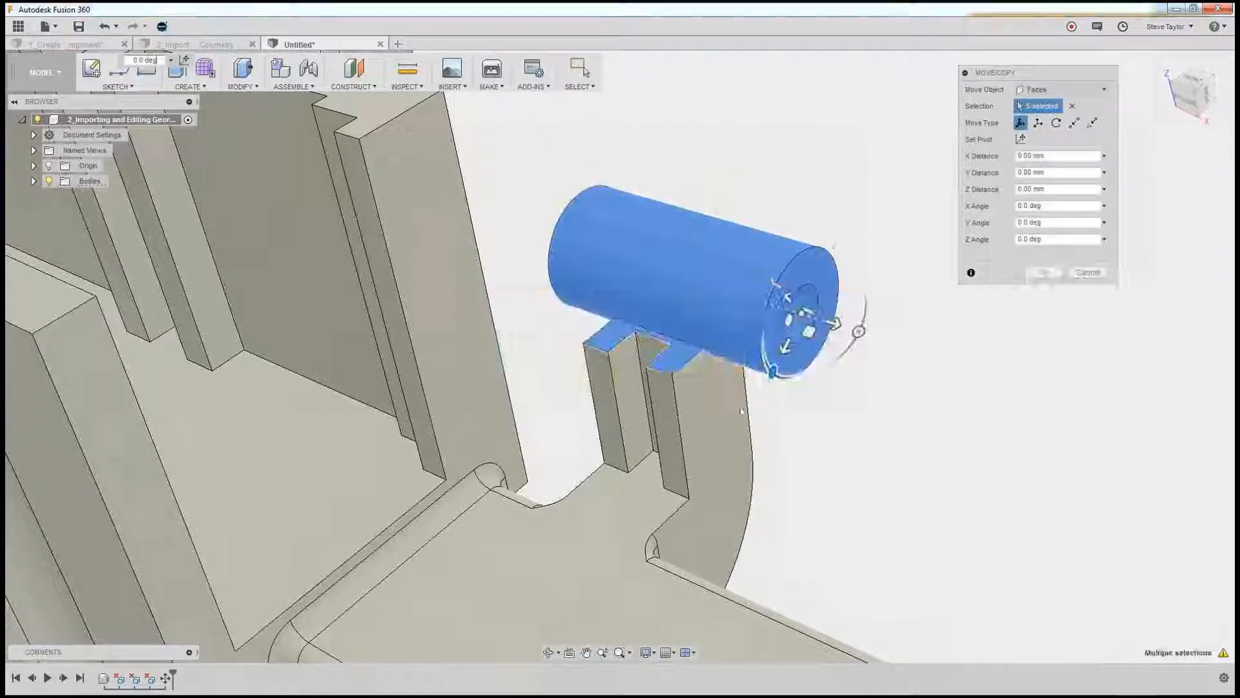
left_click(651, 355)
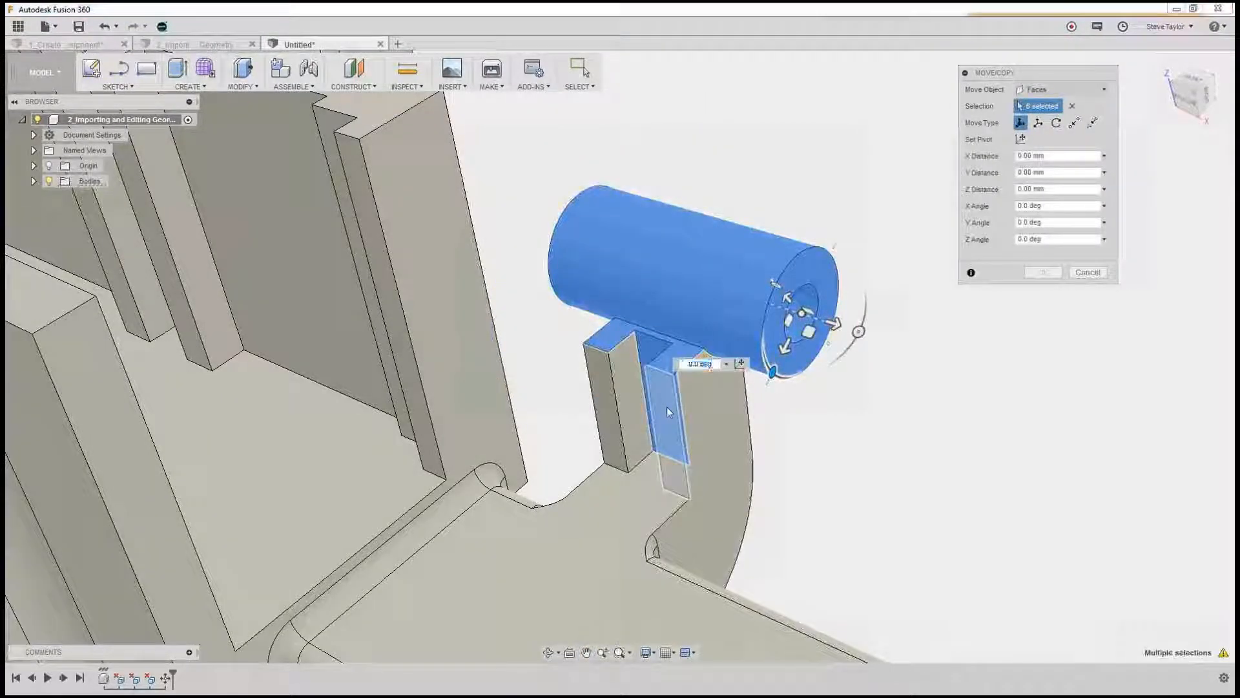
left_click(666, 405)
left_click(617, 412)
Set the move pivot at the base of the curved bracket and rotate the selected faces about -20.8° around X
middle_click_drag(905, 429, 1000, 440, "shift")
left_click(1021, 140)
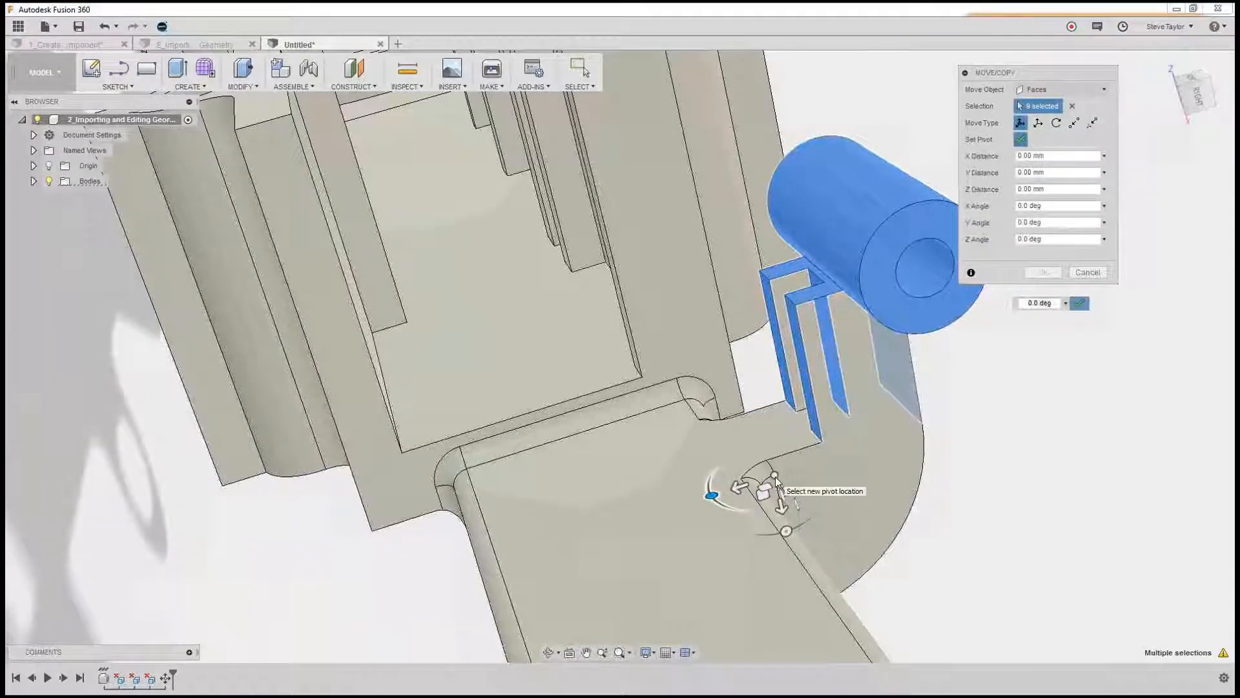
left_click(807, 486)
left_click(1020, 141)
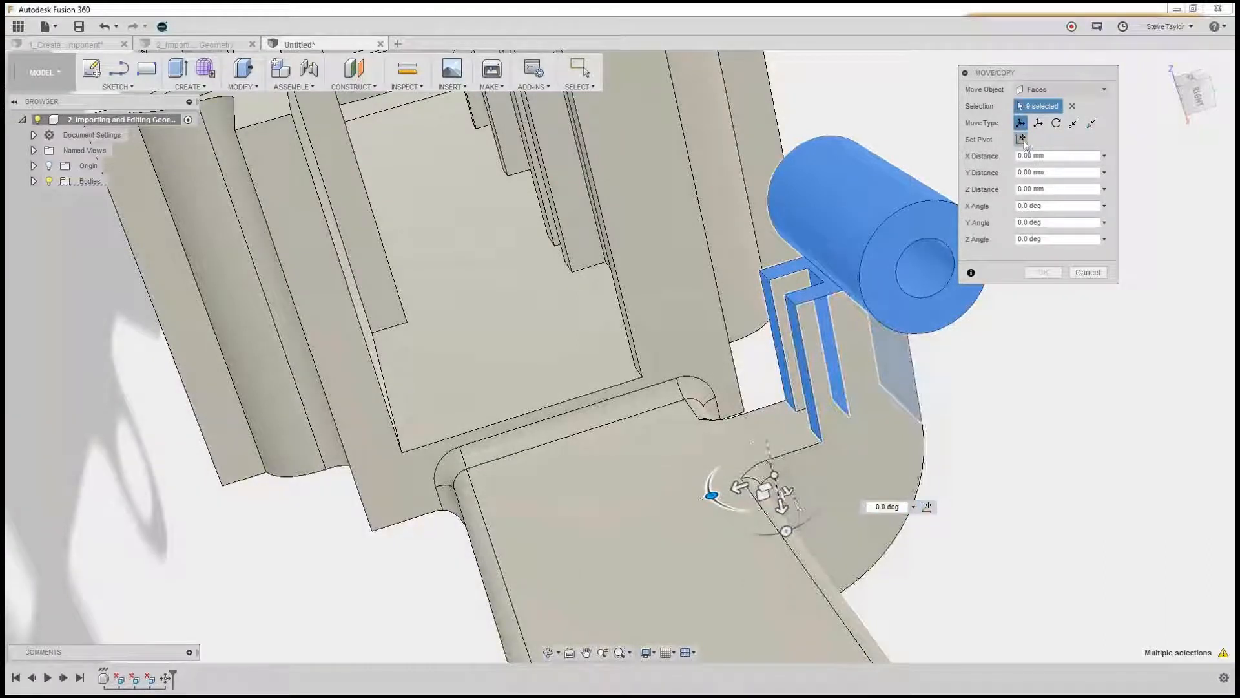
left_click_drag(711, 495, 767, 535)
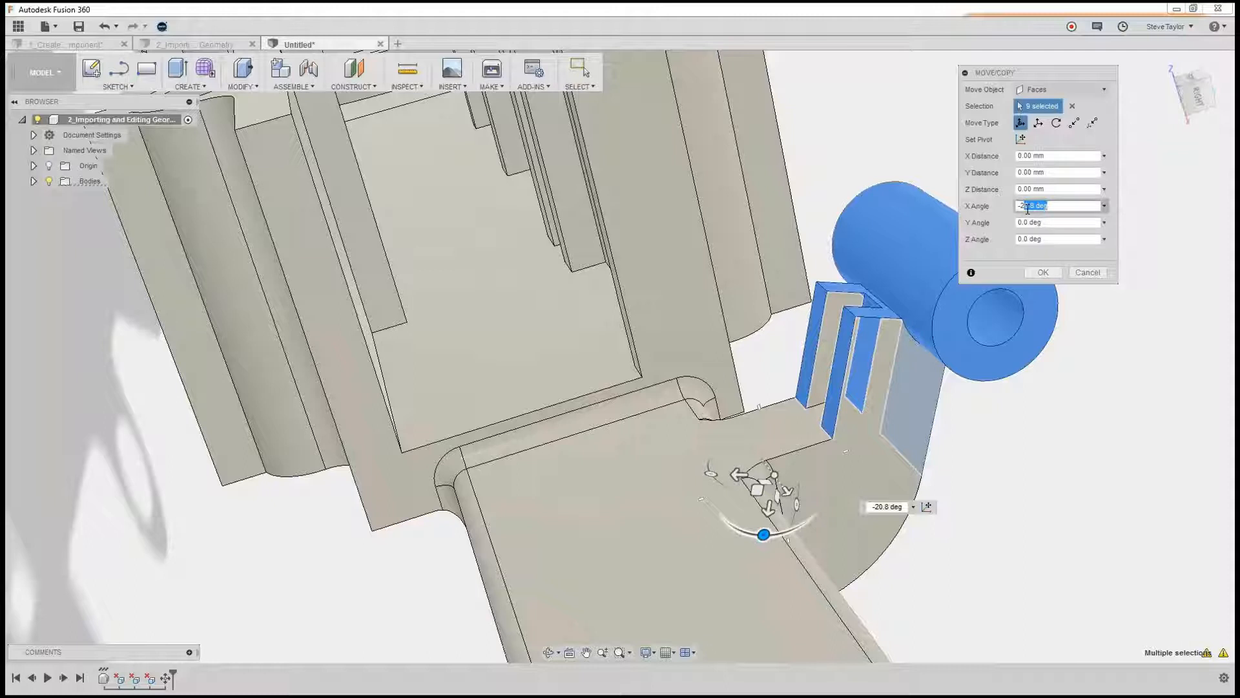
left_click(1043, 273)
mouse_move(1029, 461)
middle_mouse_down("shift")
mouse_move(1074, 448)
mouse_move(1005, 463)
mouse_move(1025, 466)
mouse_move(1039, 515)
mouse_move(1016, 493)
mouse_move(1031, 488)
mouse_move(1047, 534)
mouse_move(1021, 476)
mouse_move(1029, 441)
middle_mouse_up("shift")
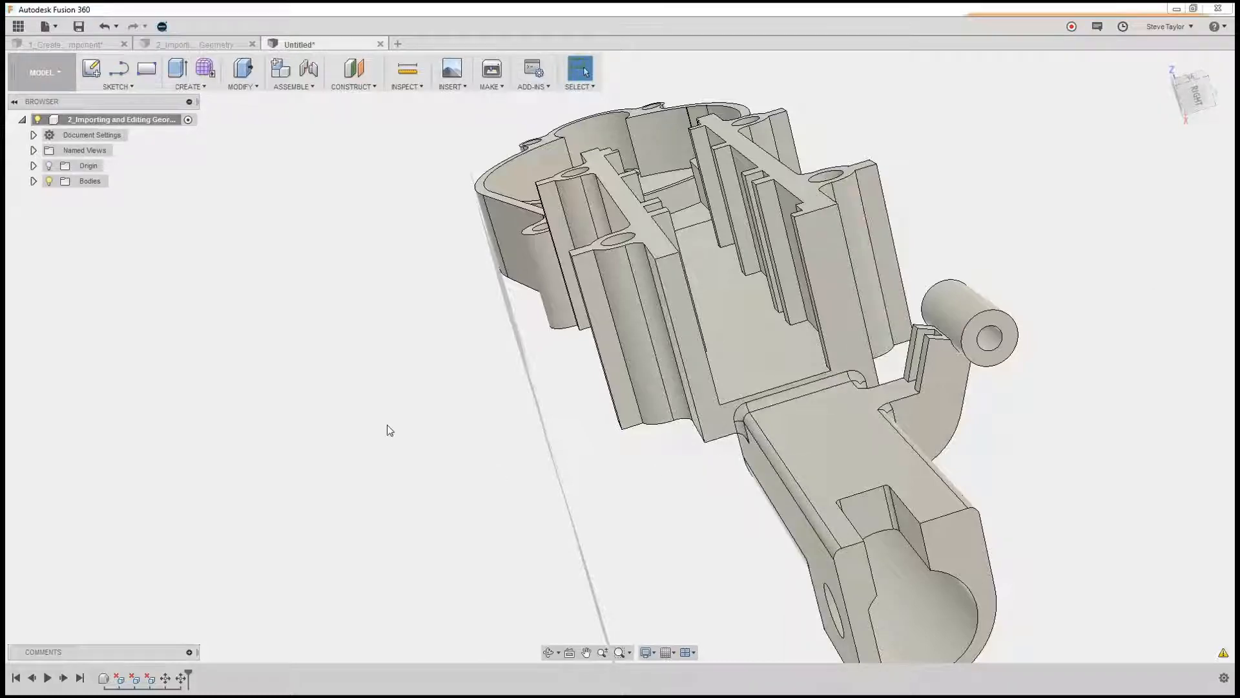
scroll(446, 398, "down", 3)
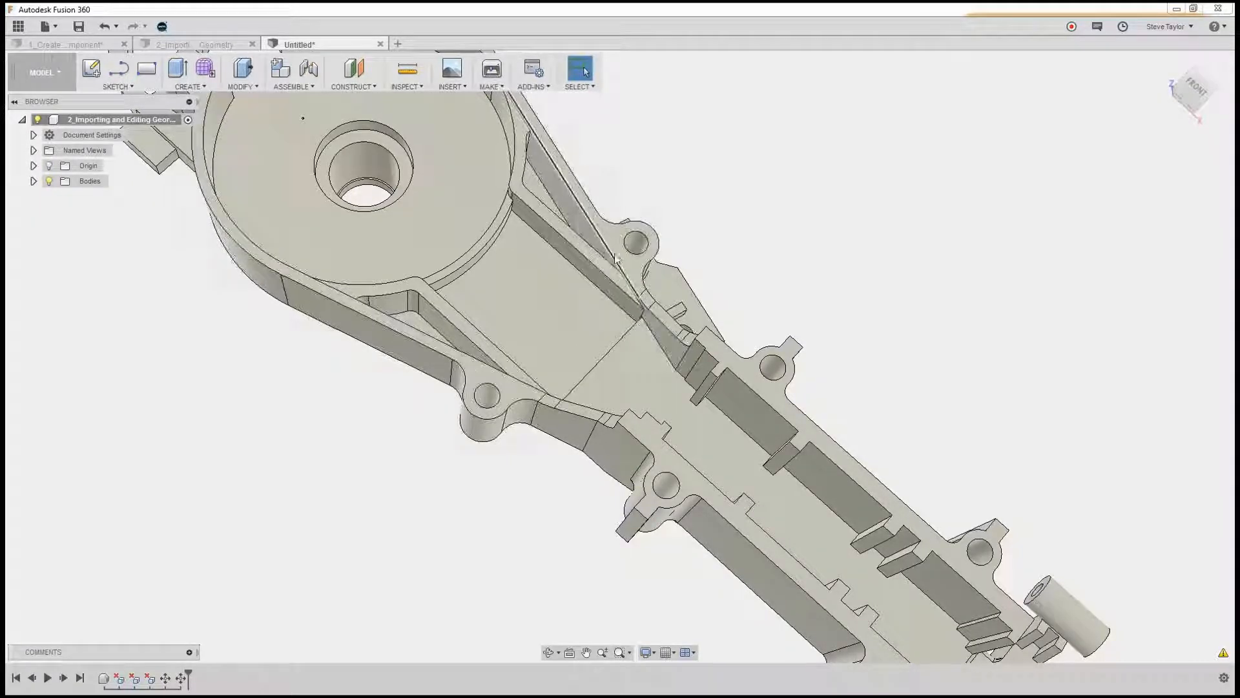
right_click(794, 203)
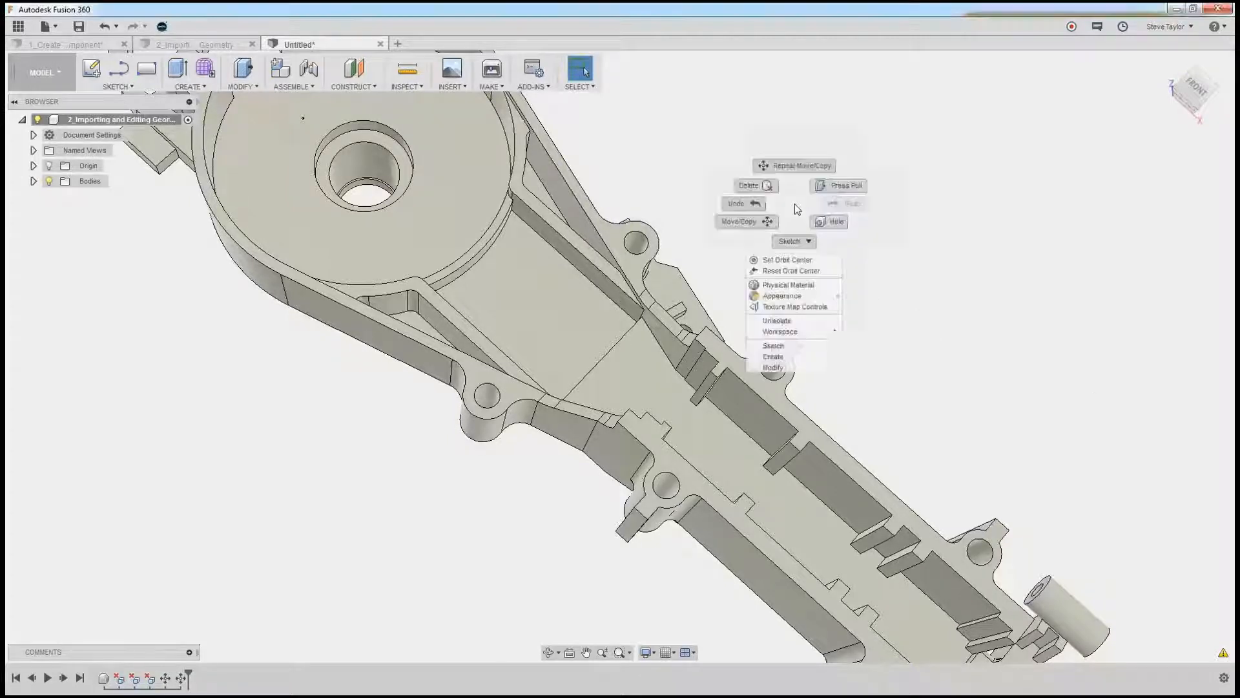
left_click(802, 169)
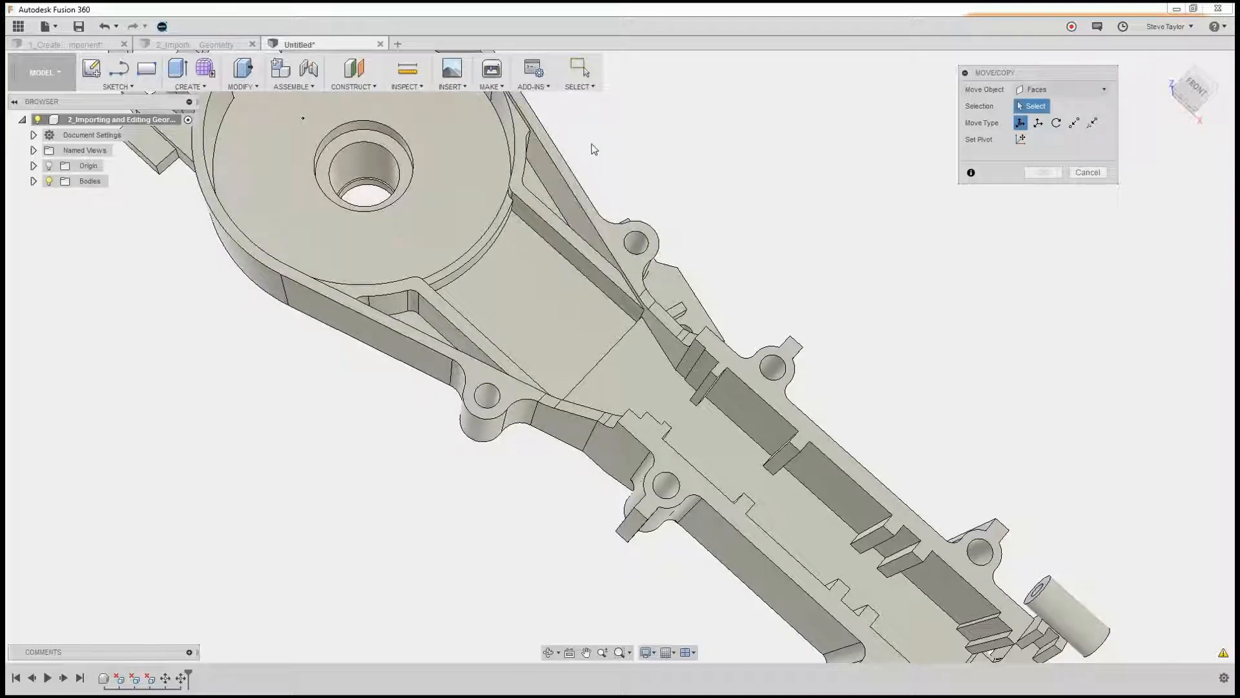
scroll(594, 151, "down", 1)
middle_click_drag(600, 160, 686, 279)
scroll(686, 279, "down", 1)
scroll(686, 279, "up", 5)
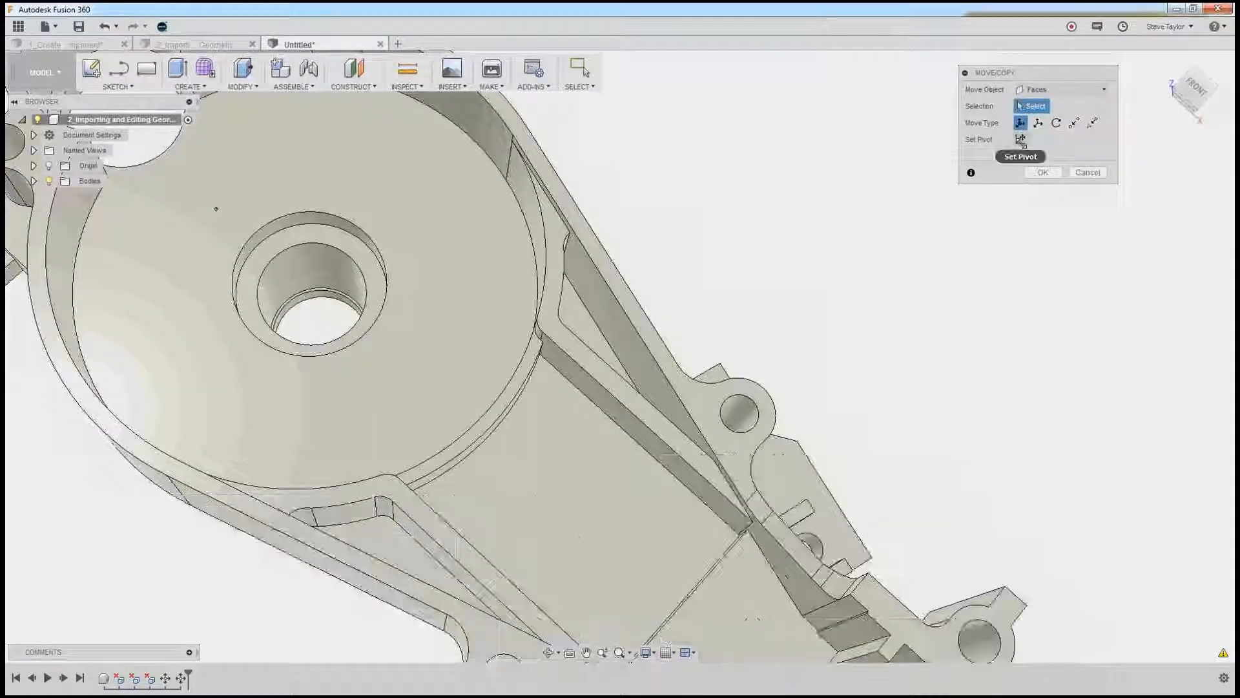
left_click(1021, 140)
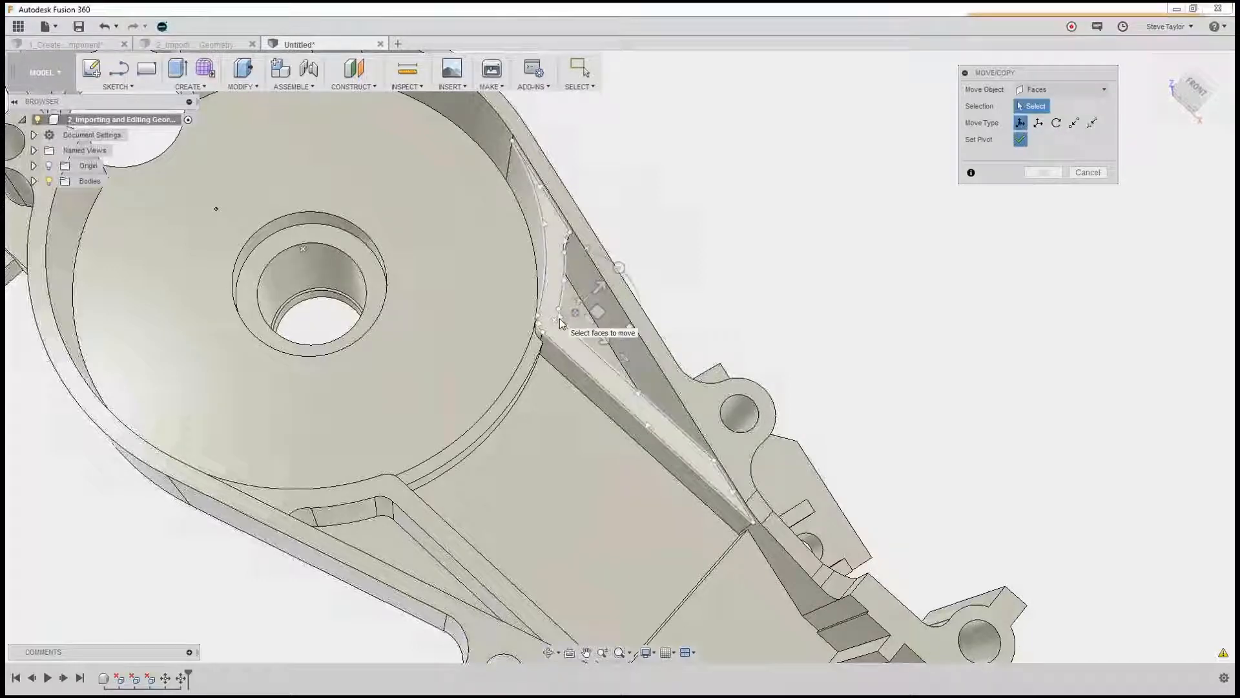
scroll(565, 322, "down", 3)
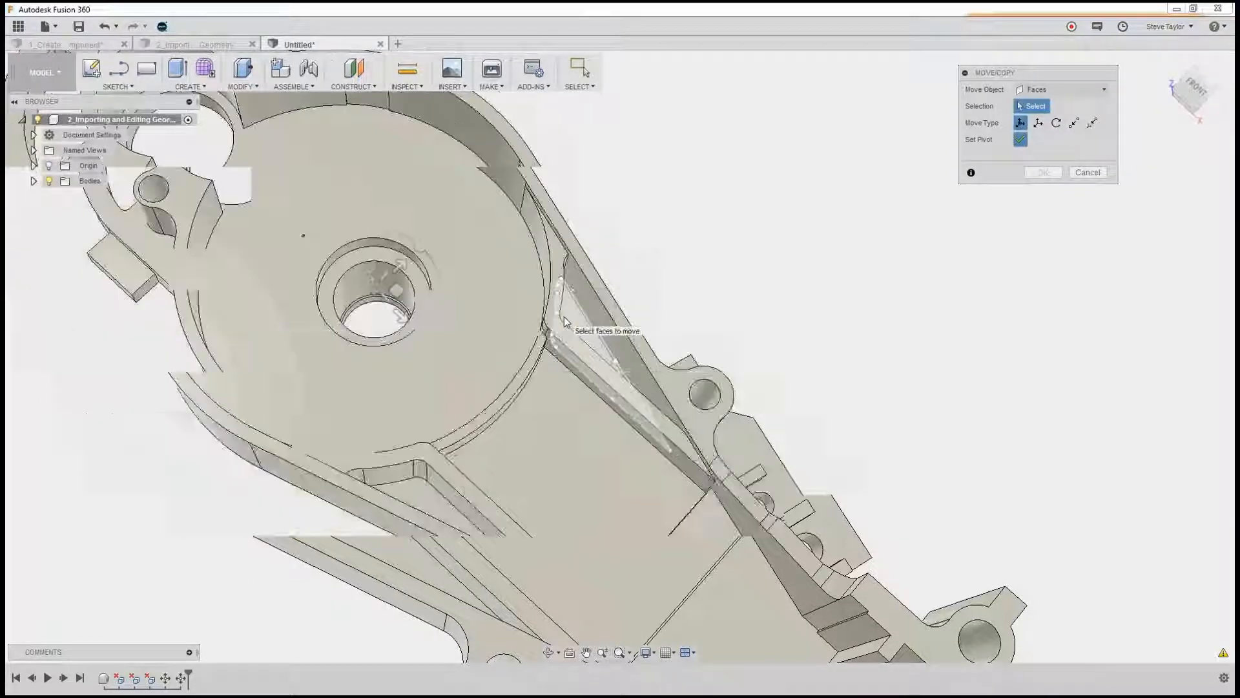
scroll(572, 325, "up", 6)
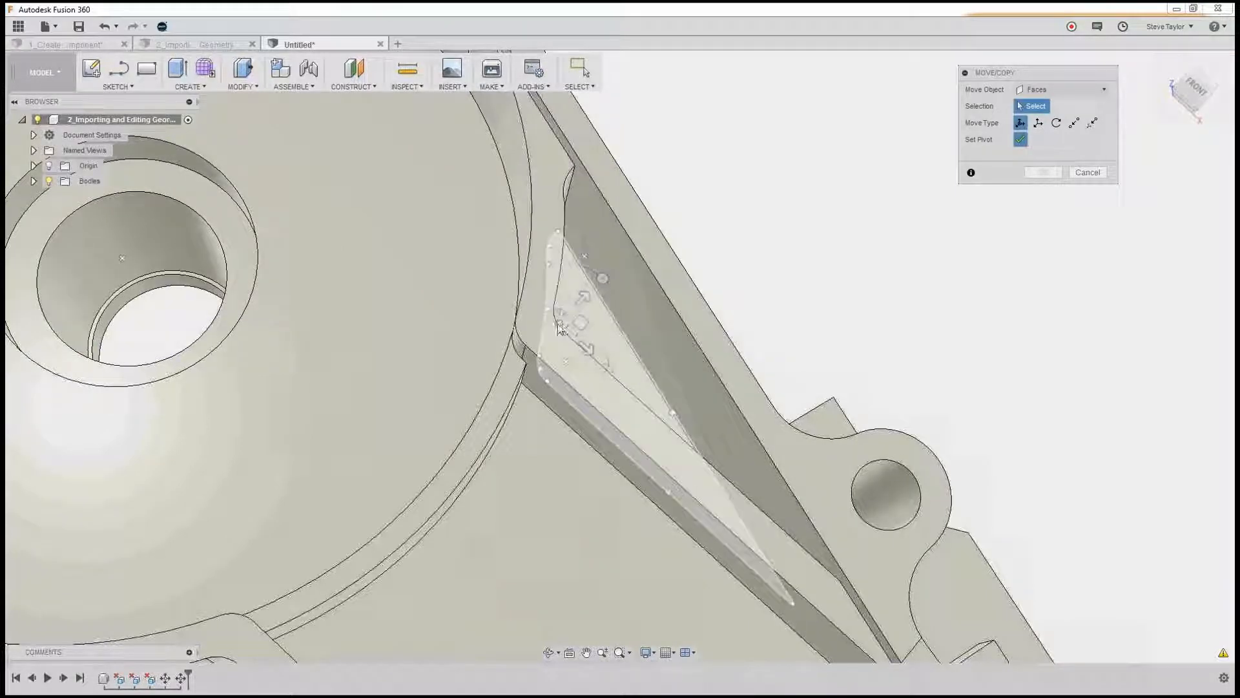
left_click(551, 328)
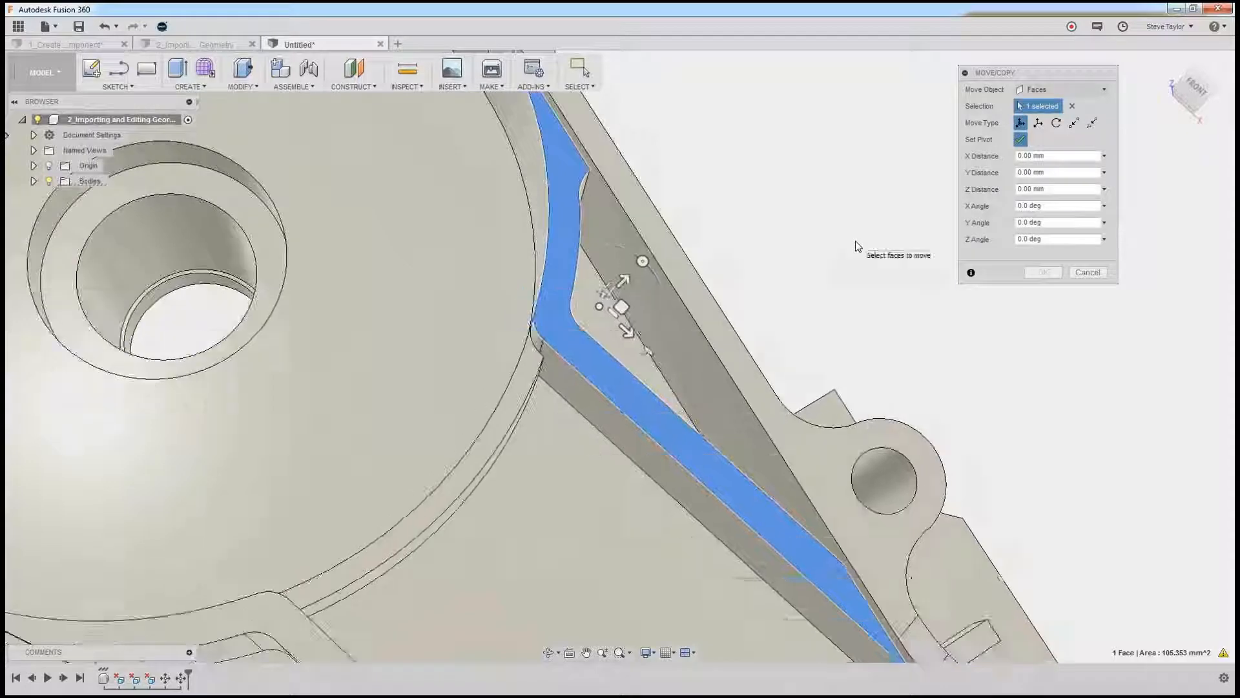
left_click(1020, 142)
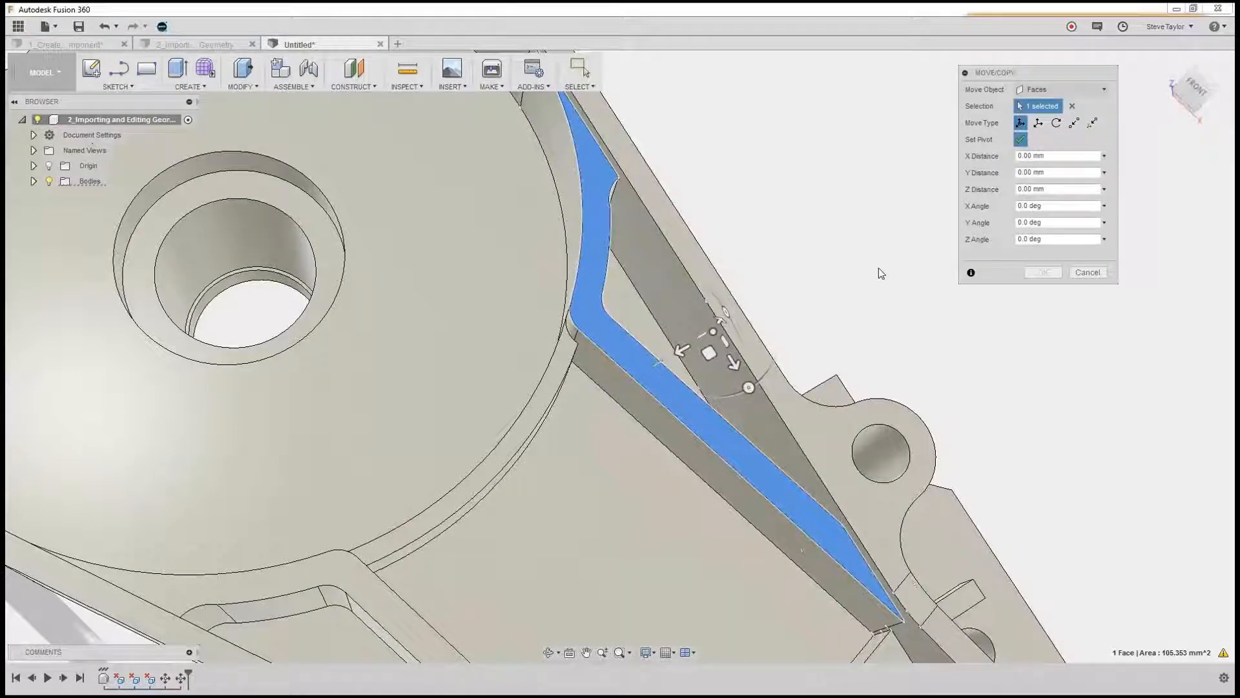
left_click(1070, 107)
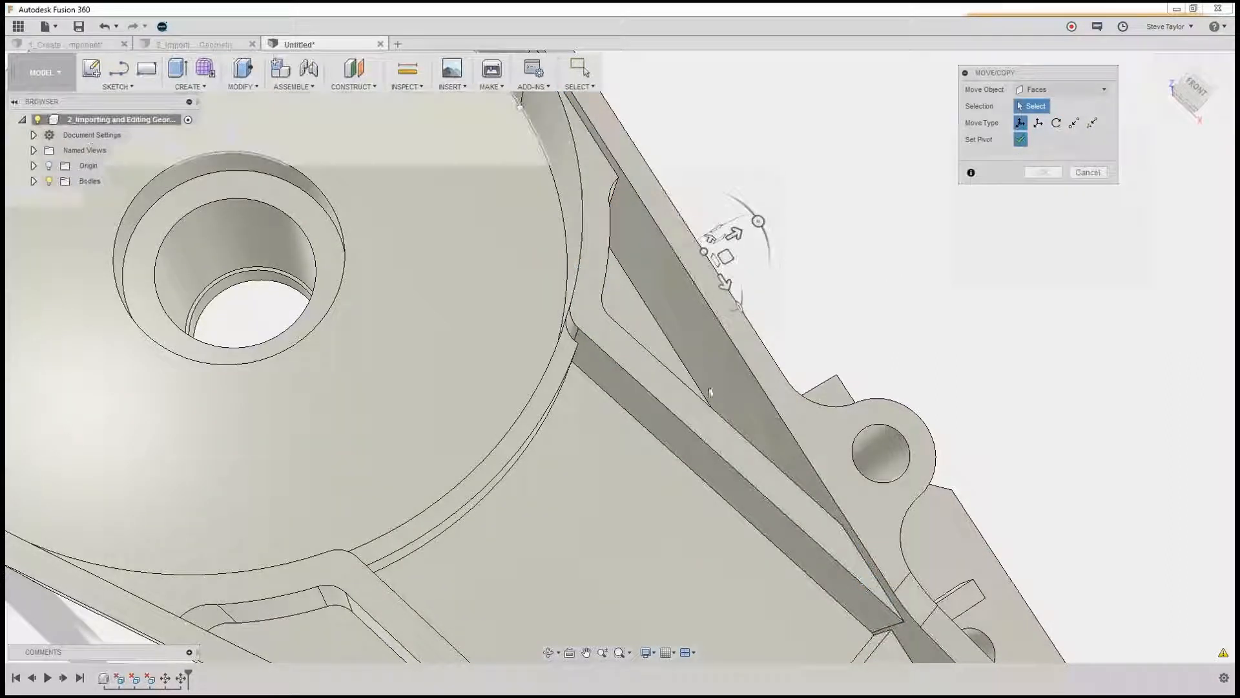
mouse_move(727, 386)
middle_mouse_down("shift")
mouse_move(715, 396)
mouse_move(725, 407)
mouse_move(723, 363)
middle_mouse_up("shift")
left_click(1096, 175)
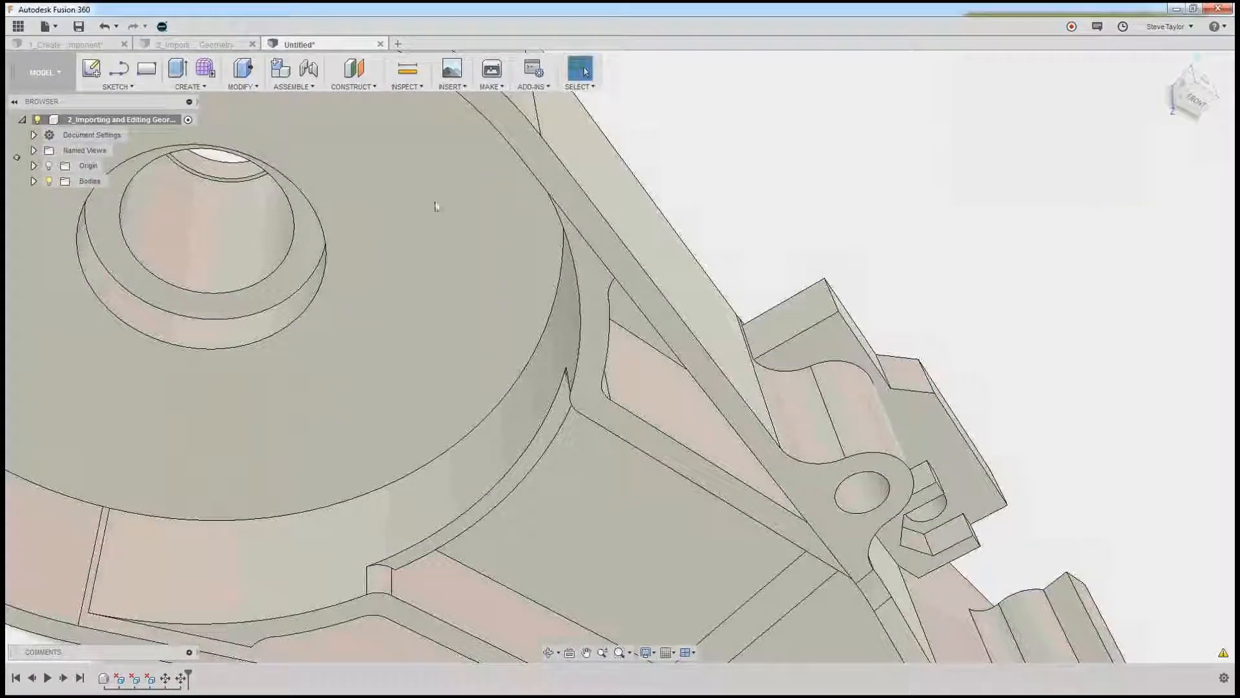
Repeat Move/Copy on the pocket-side face of the diagonal rib, setting the pivot at the rib's corner near the round wall
right_click(888, 132)
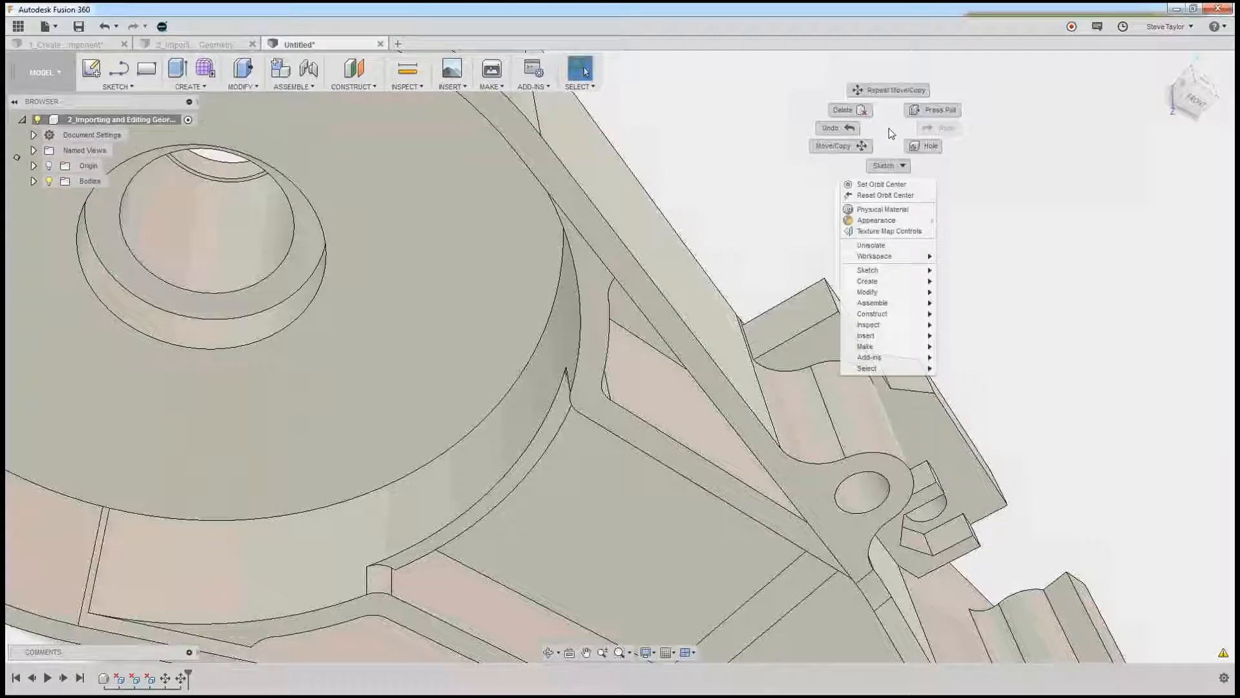
left_click(899, 97)
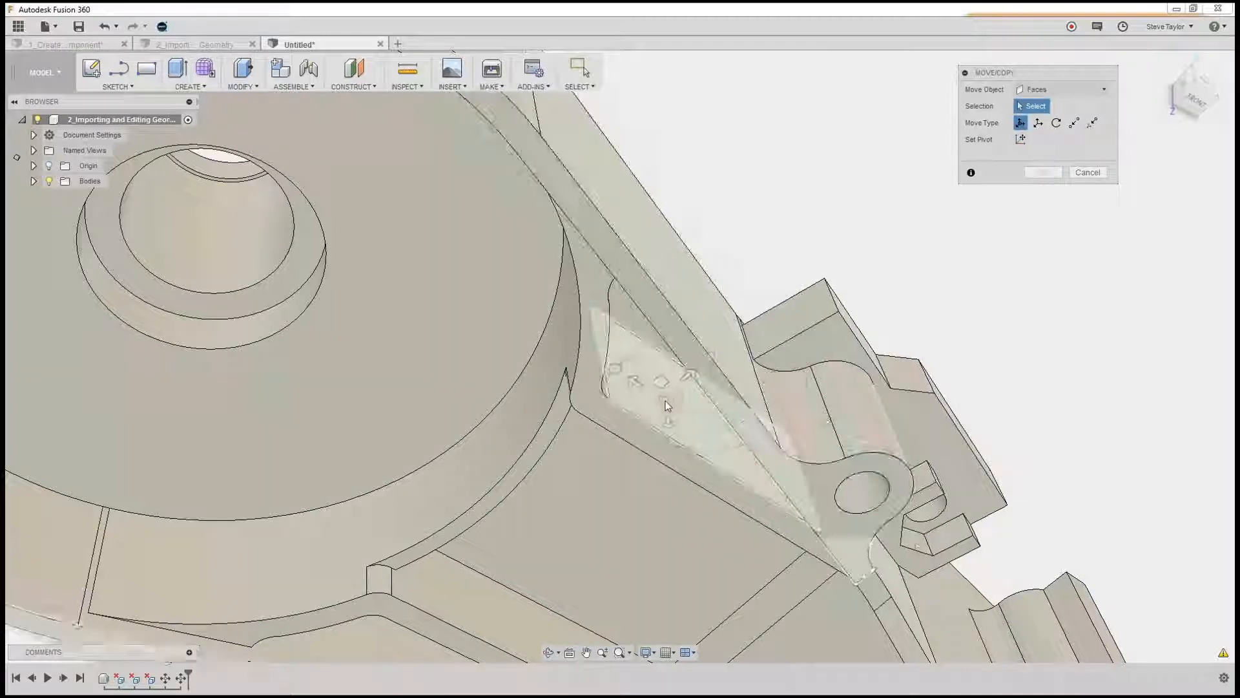
left_click(640, 397)
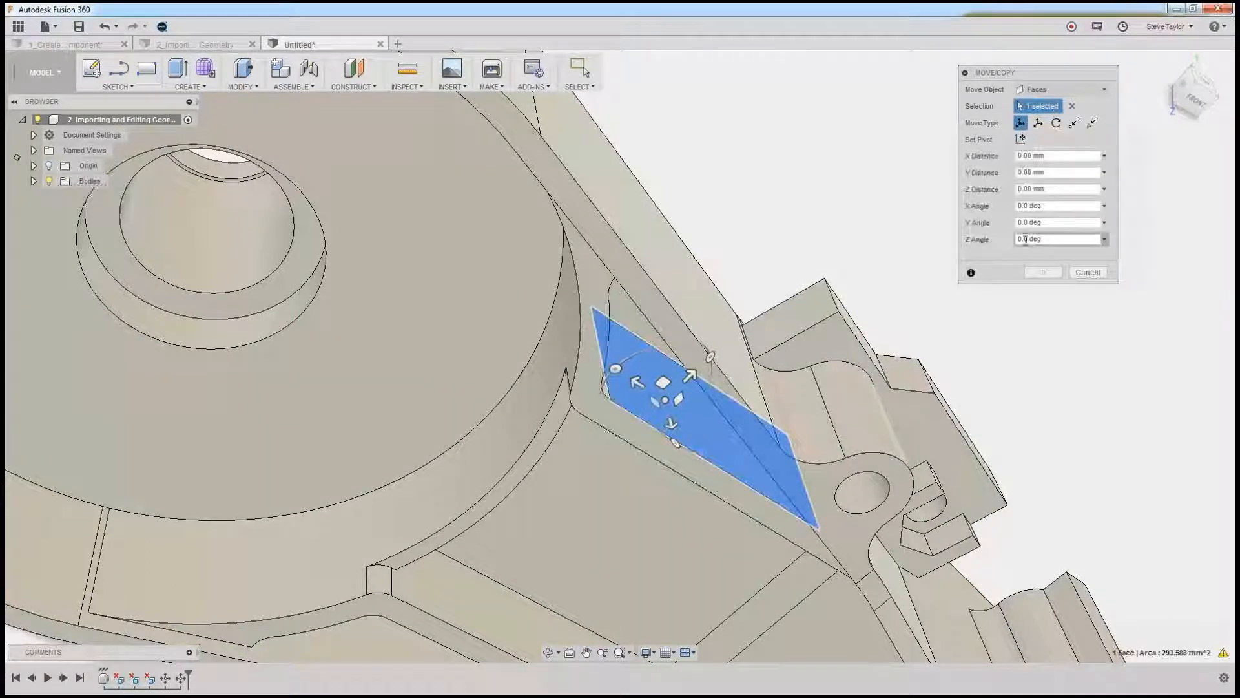
left_click(1020, 139)
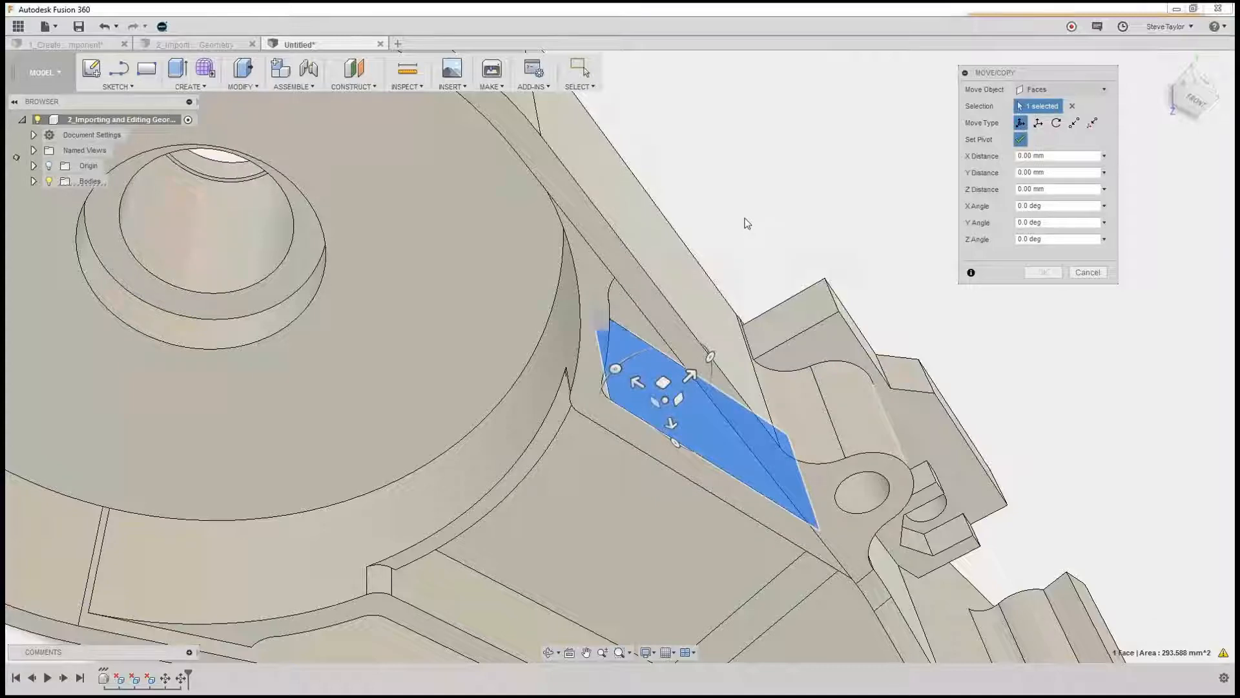
middle_click_drag(745, 223, 740, 227, "shift")
middle_click_drag(604, 302, 604, 282, "shift")
left_click(603, 278)
Add the diagonal rib's opposite side face to the selection and rotate both faces about 6.1° around Z
mouse_move(642, 227)
left_mouse_down()
mouse_move(603, 206)
mouse_move(633, 223)
left_mouse_up()
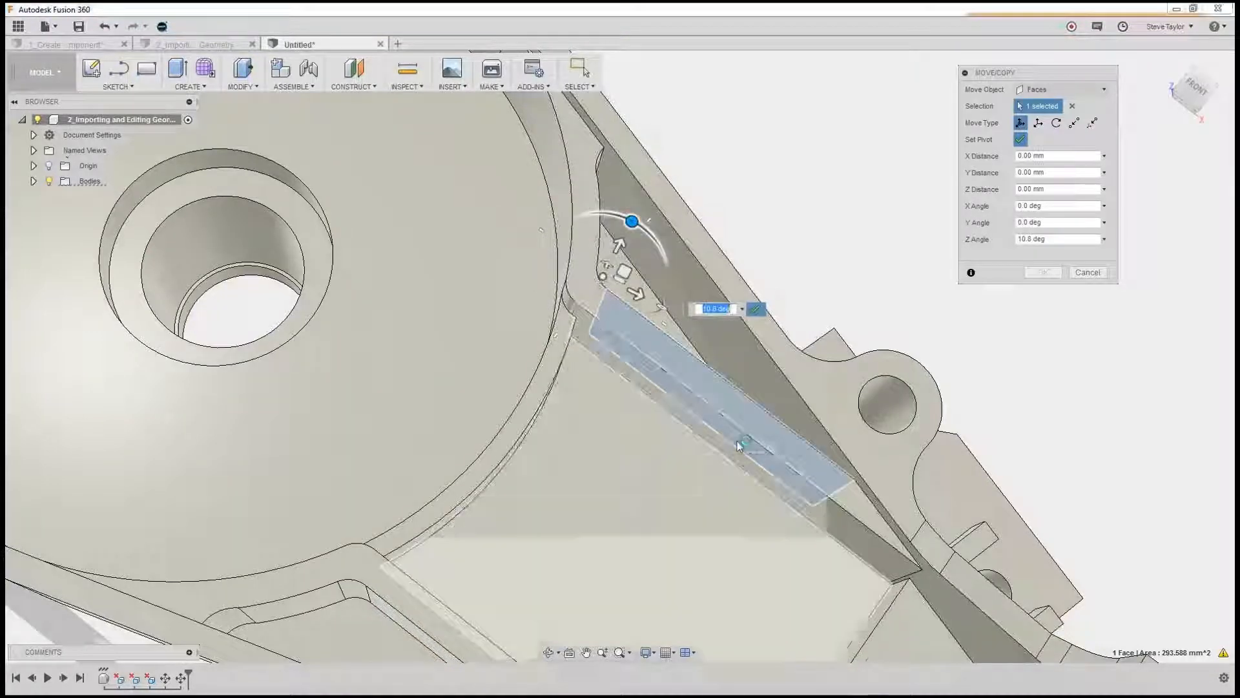
left_click(1022, 140)
left_click_drag(628, 220, 645, 219)
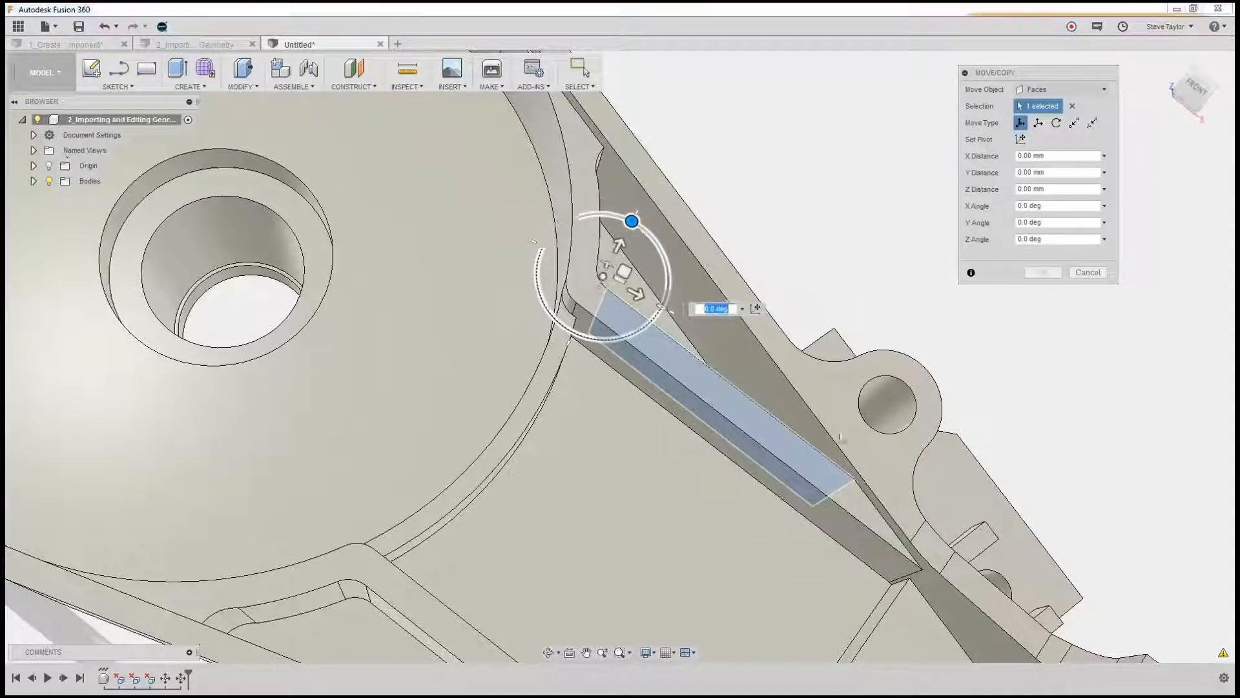
left_click(819, 505)
left_click_drag(631, 220, 625, 219)
middle_click_drag(756, 441, 745, 359, "shift")
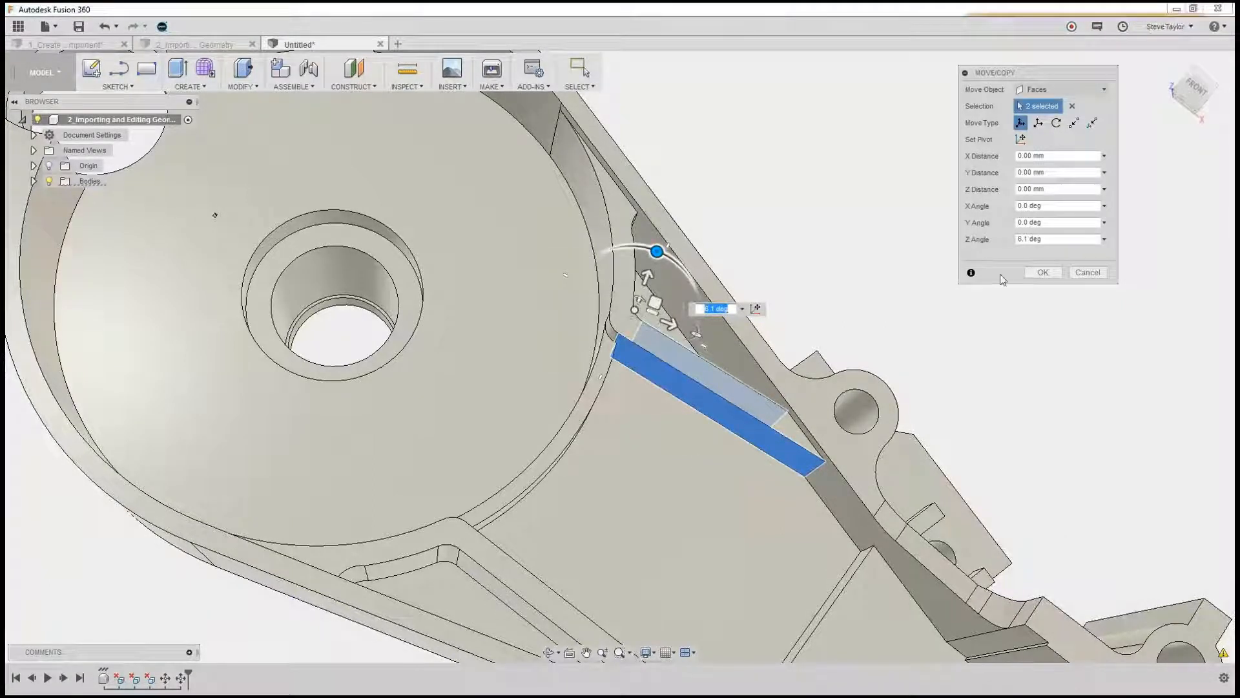
left_click(1042, 272)
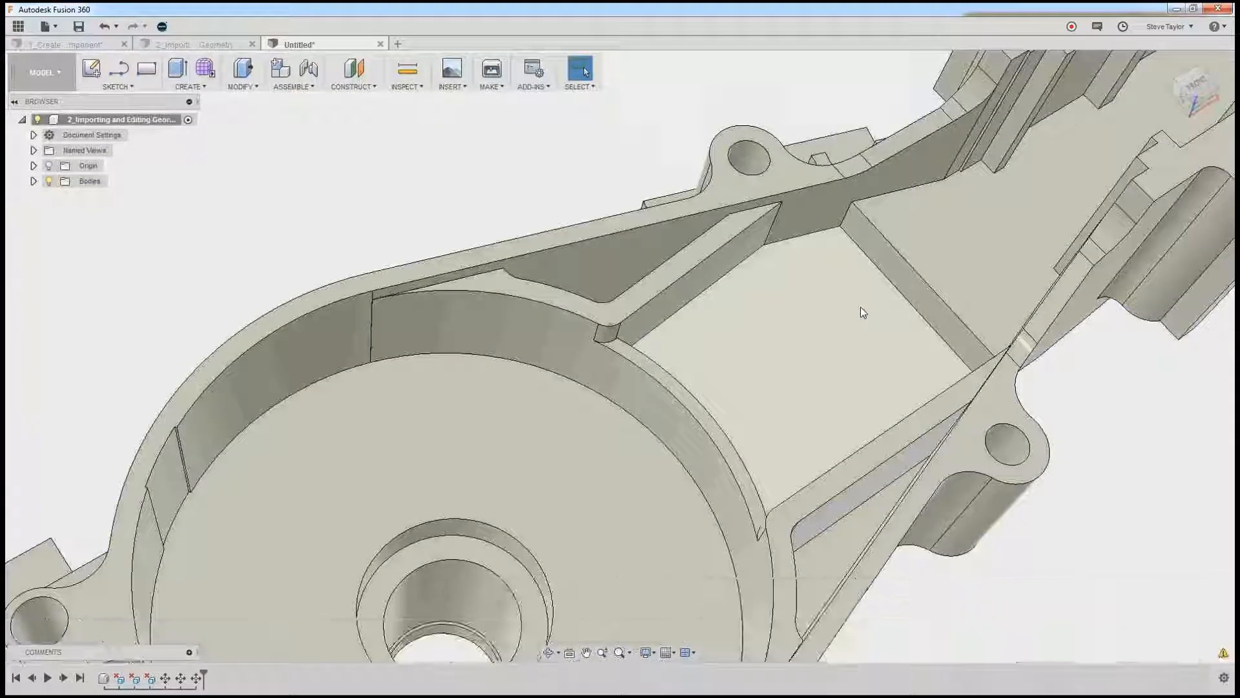
Repeat Move/Copy on faces, selecting both side faces of the same diagonal rib
right_click(576, 192)
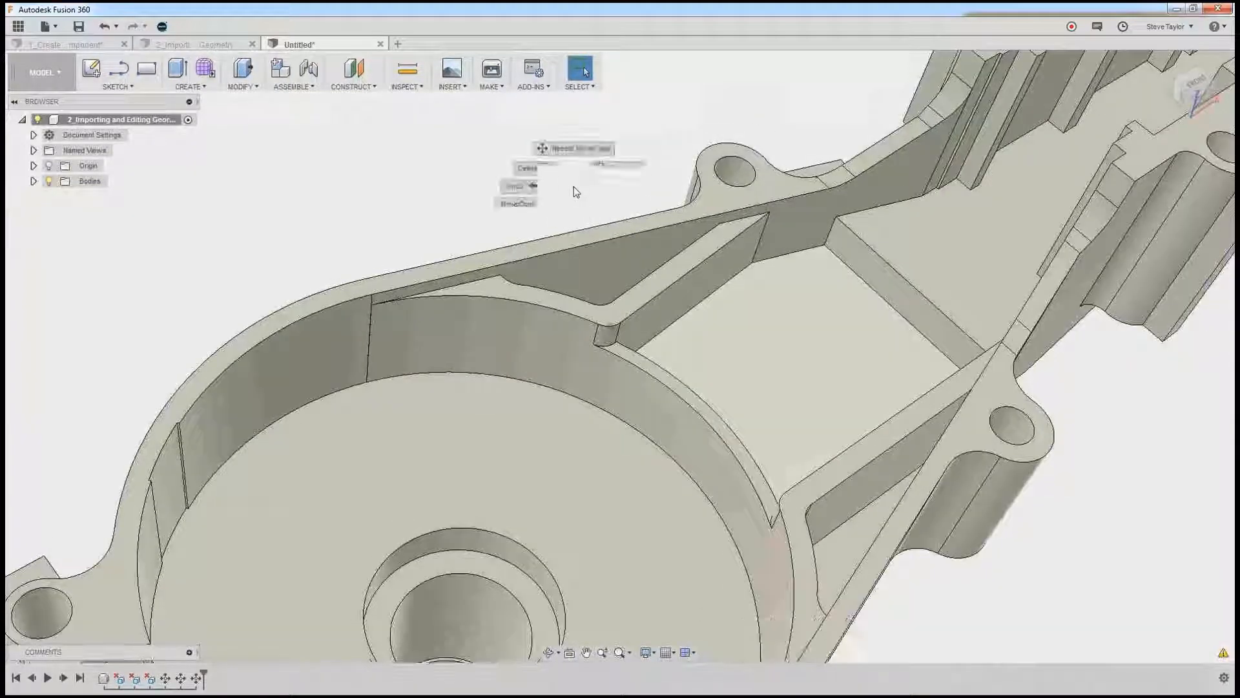
left_click(576, 150)
left_click(871, 486)
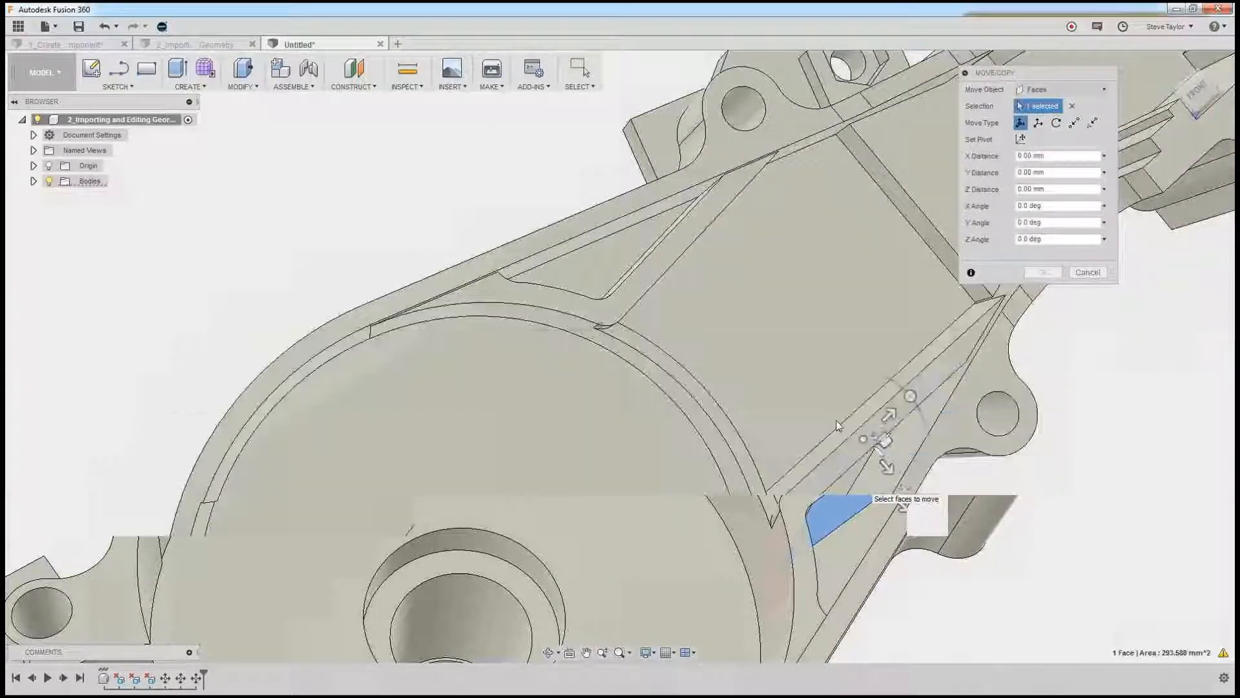
left_click(839, 425)
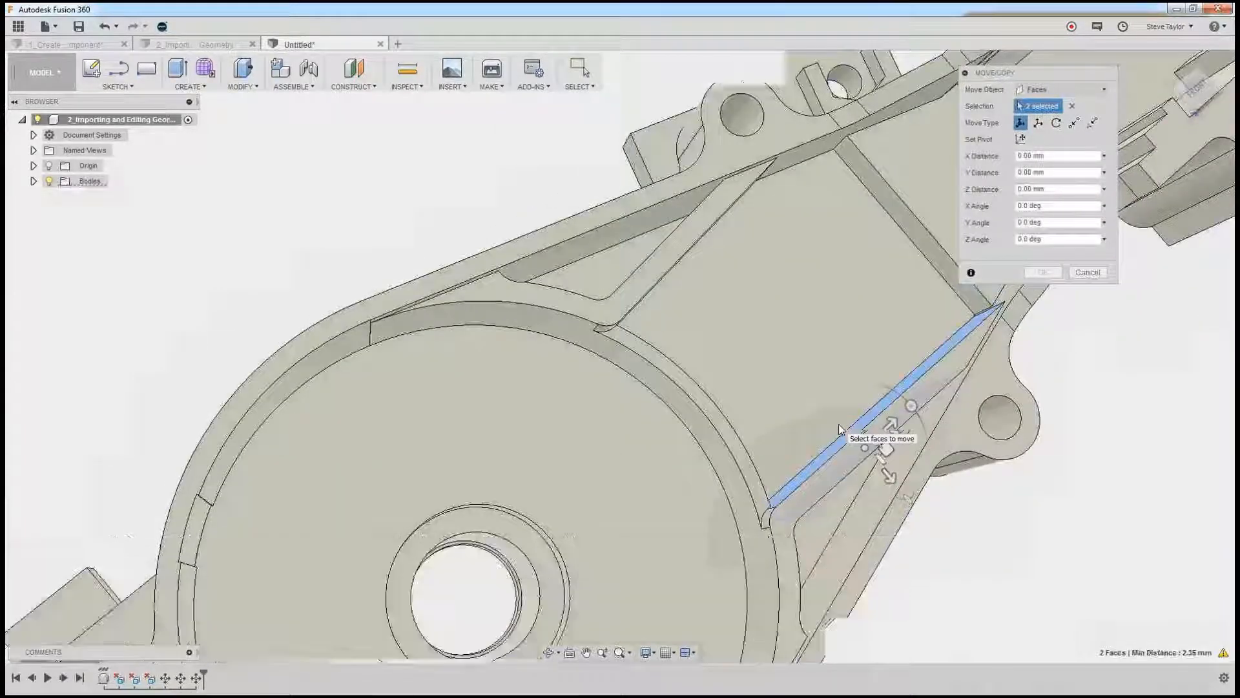
Set the move pivot at the rib's rounded corner where it meets the circular housing wall
left_click(1020, 139)
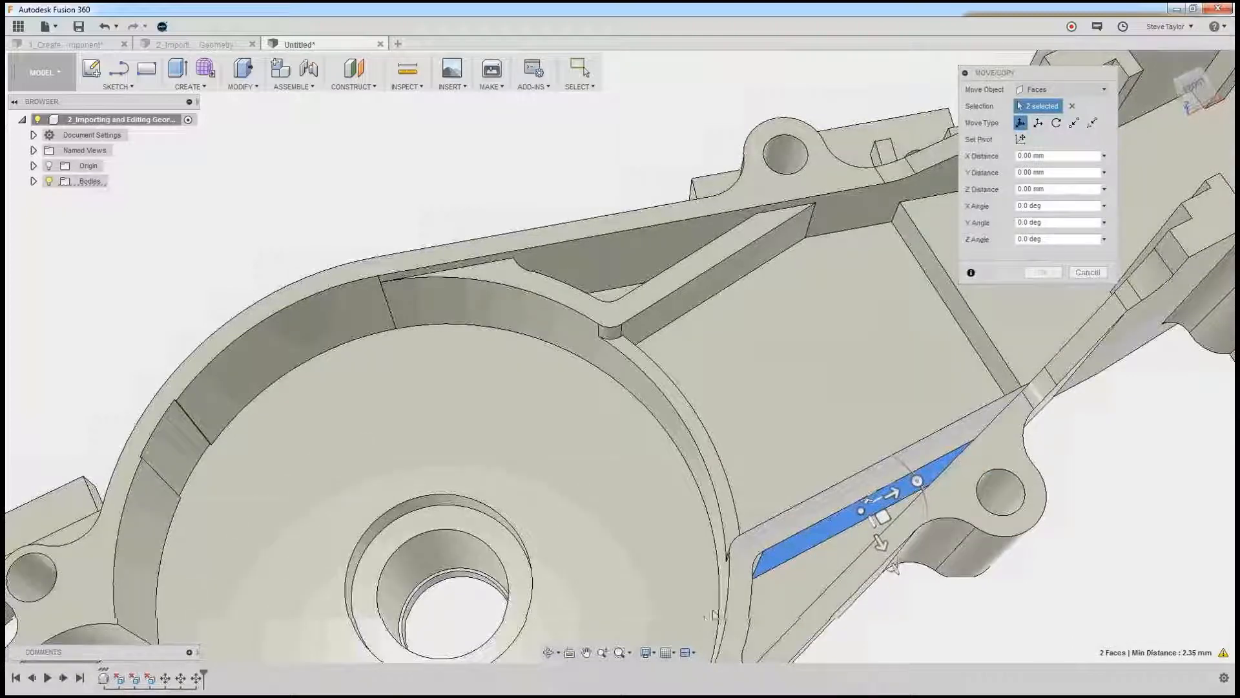
scroll(751, 562, "down", 2)
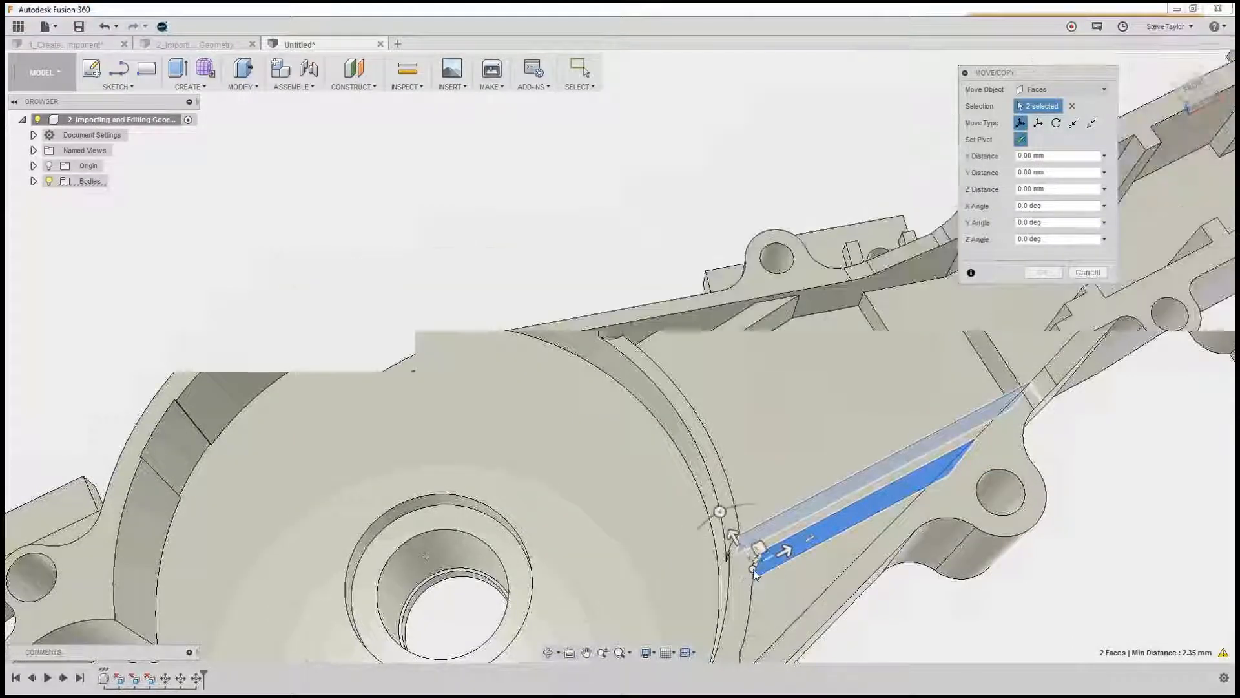
scroll(751, 560, "up", 4)
scroll(751, 561, "up", 3)
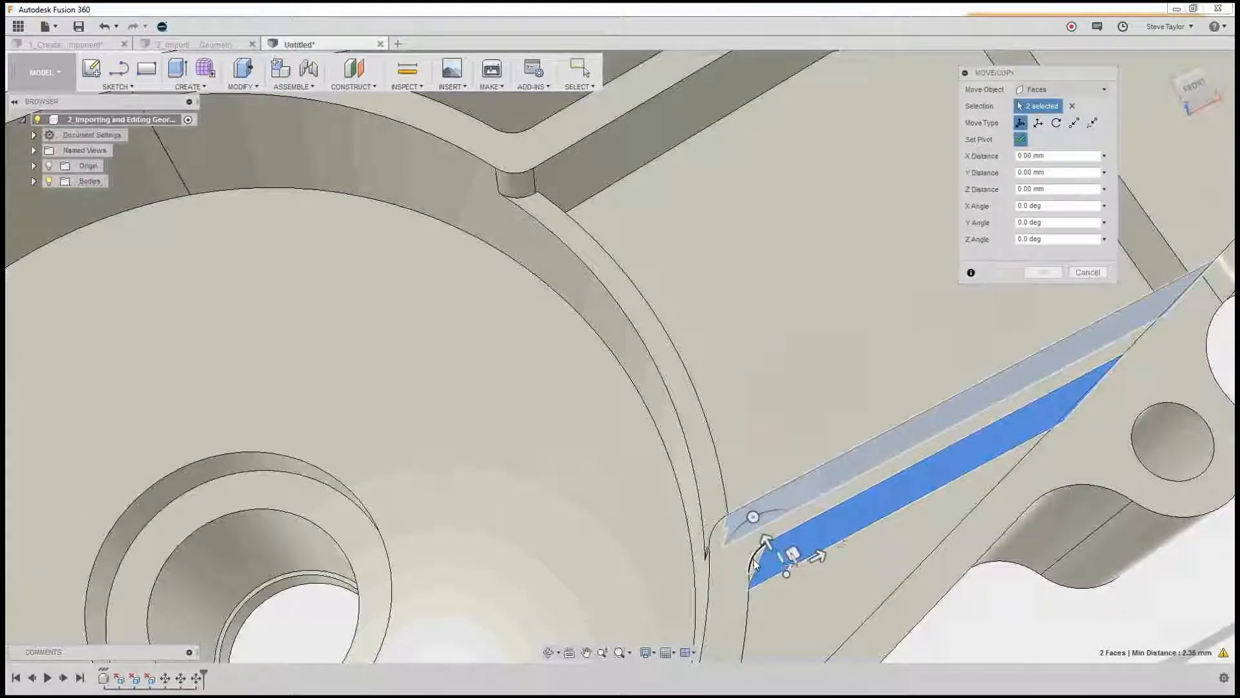
left_click(754, 560)
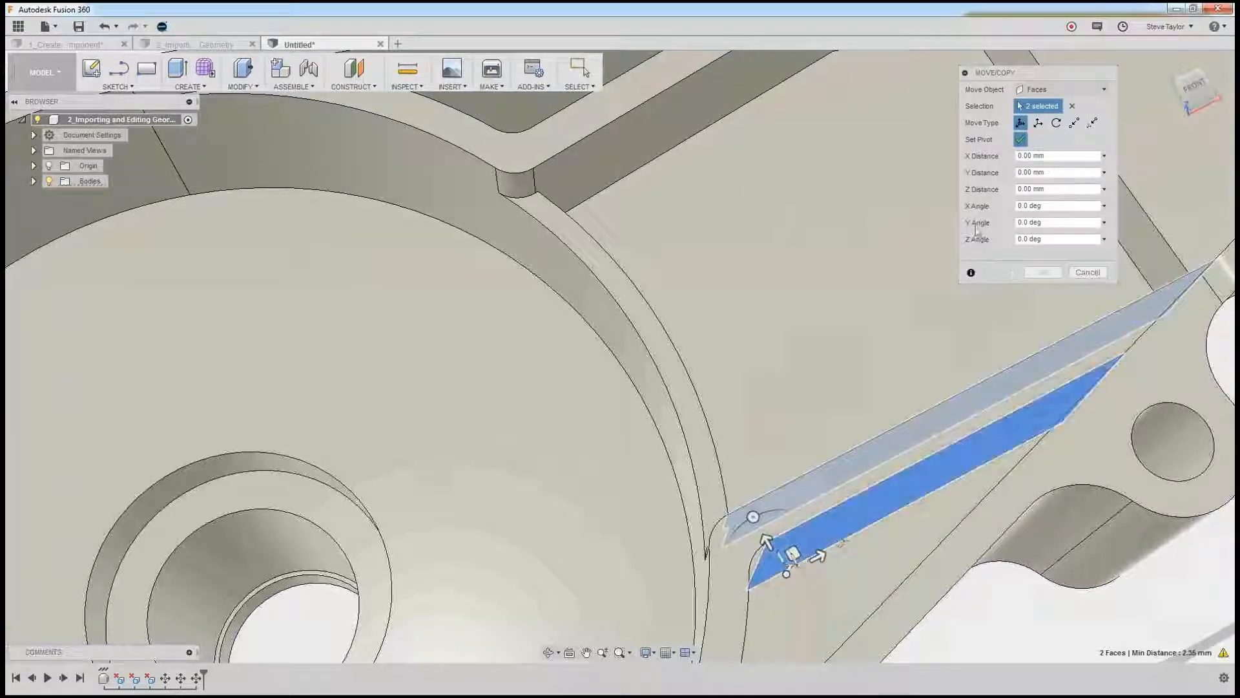
left_click(1021, 139)
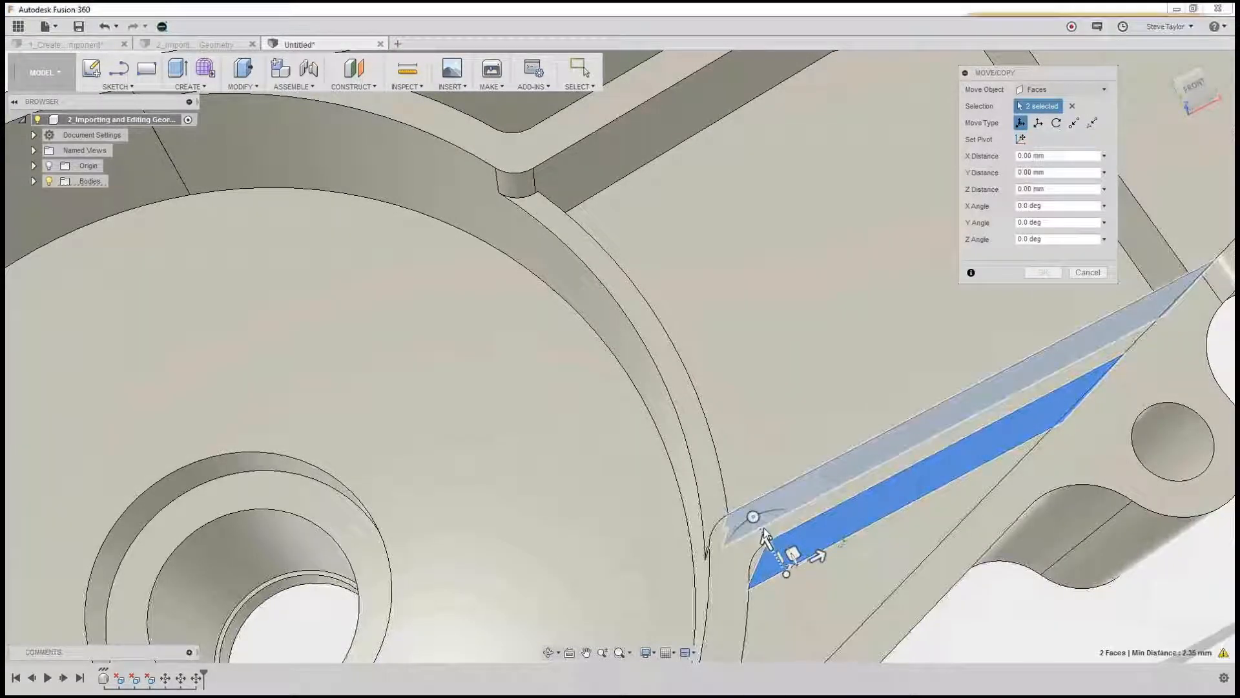
Rotate both side faces of the diagonal rib -8° around Z about the pivot at the housing wall corner
left_click_drag(754, 516, 763, 511)
scroll(763, 512, "down", 5)
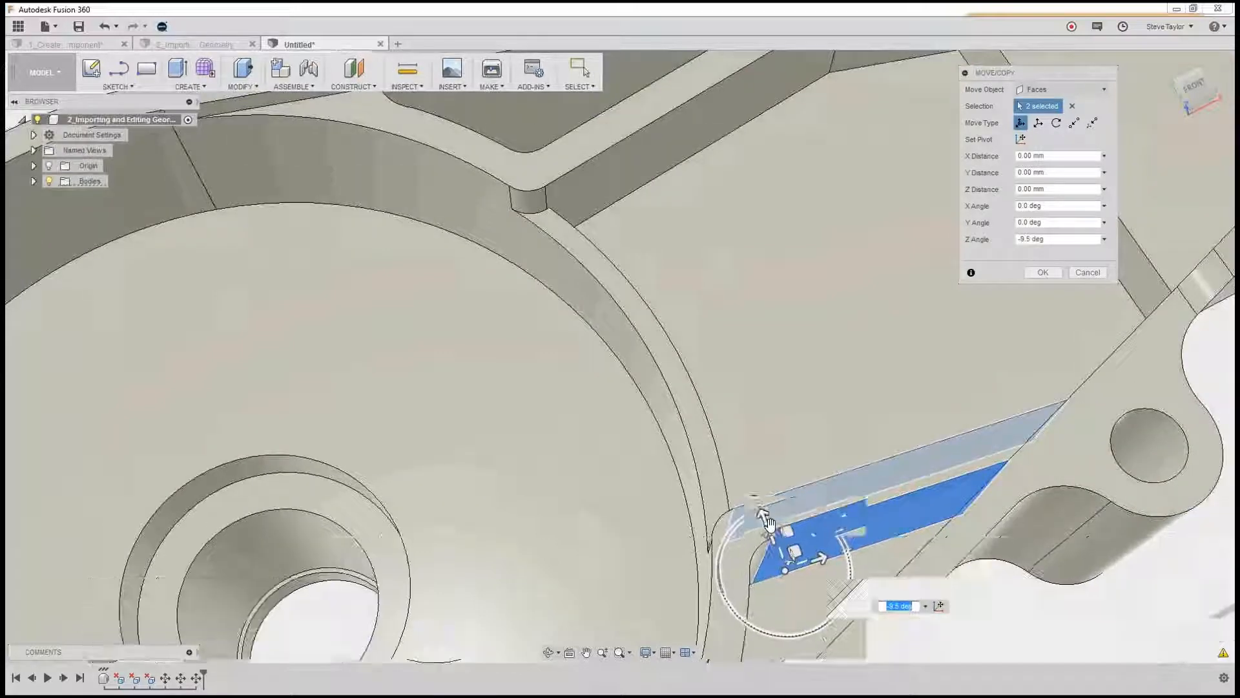
scroll(763, 513, "down", 5)
left_click_drag(751, 498, 754, 491)
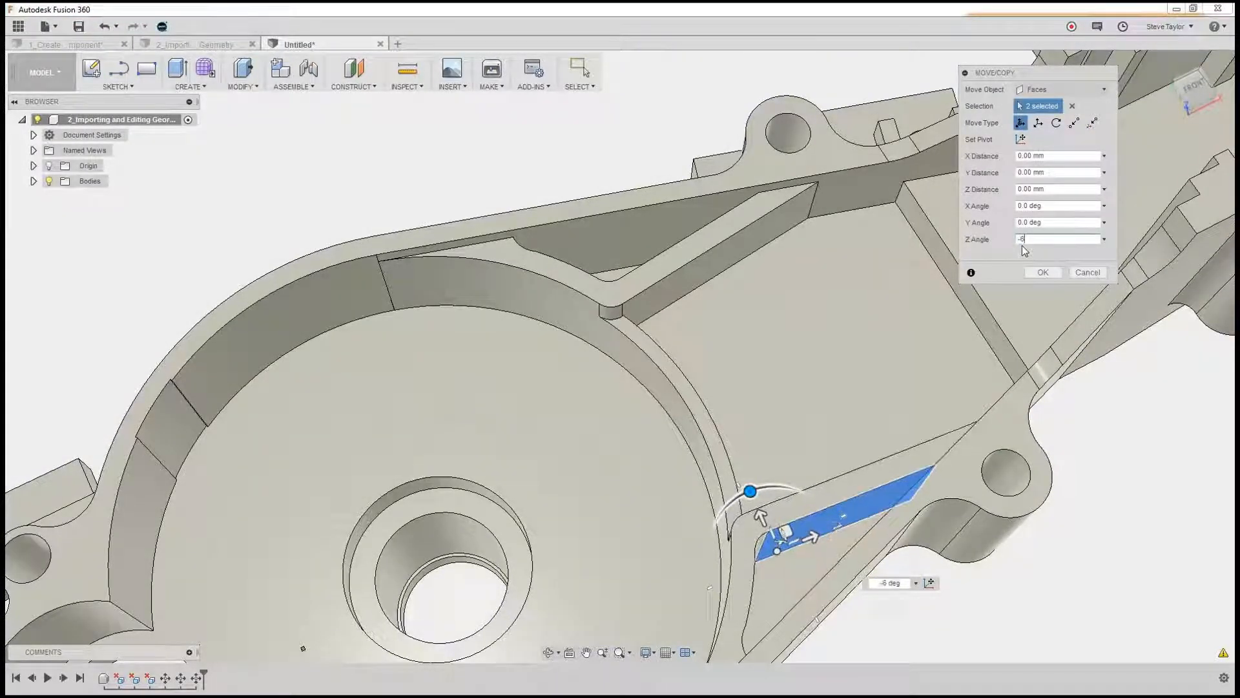
key("Return")
scroll(947, 321, "down", 3)
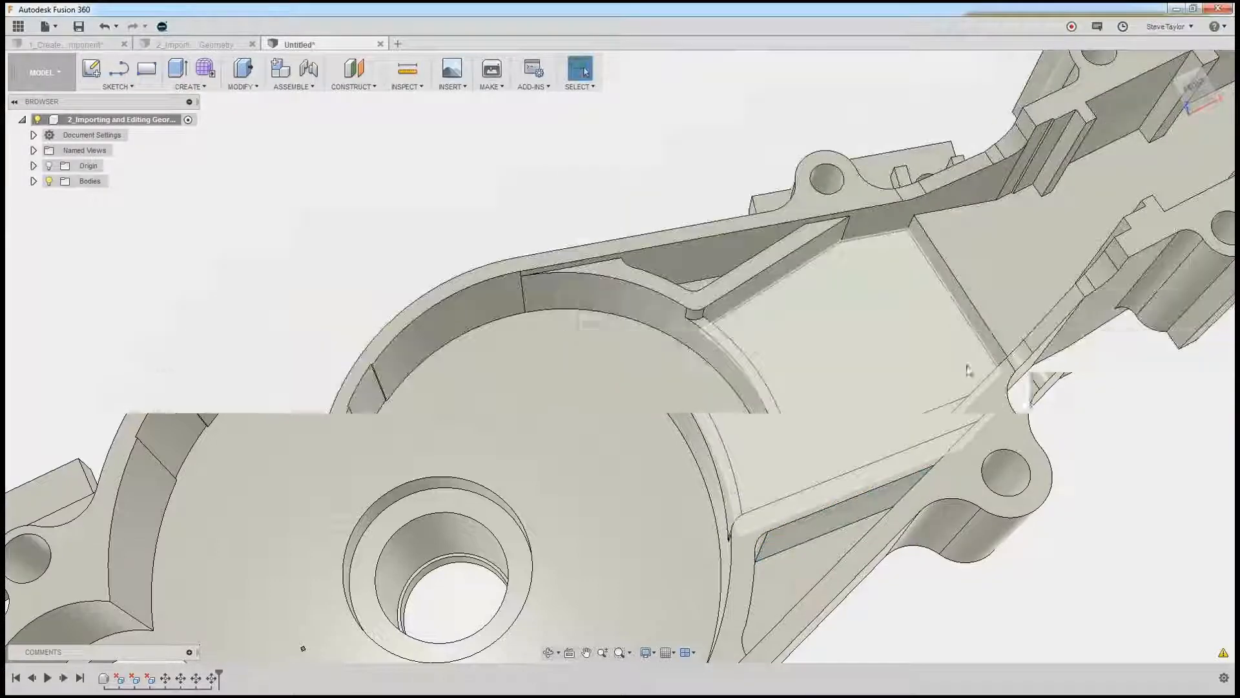
Try offsetting the flat end face of the open tubular section about 3.8 mm inward and about 3 mm outward
middle_click_drag(1056, 457, 920, 395, "shift")
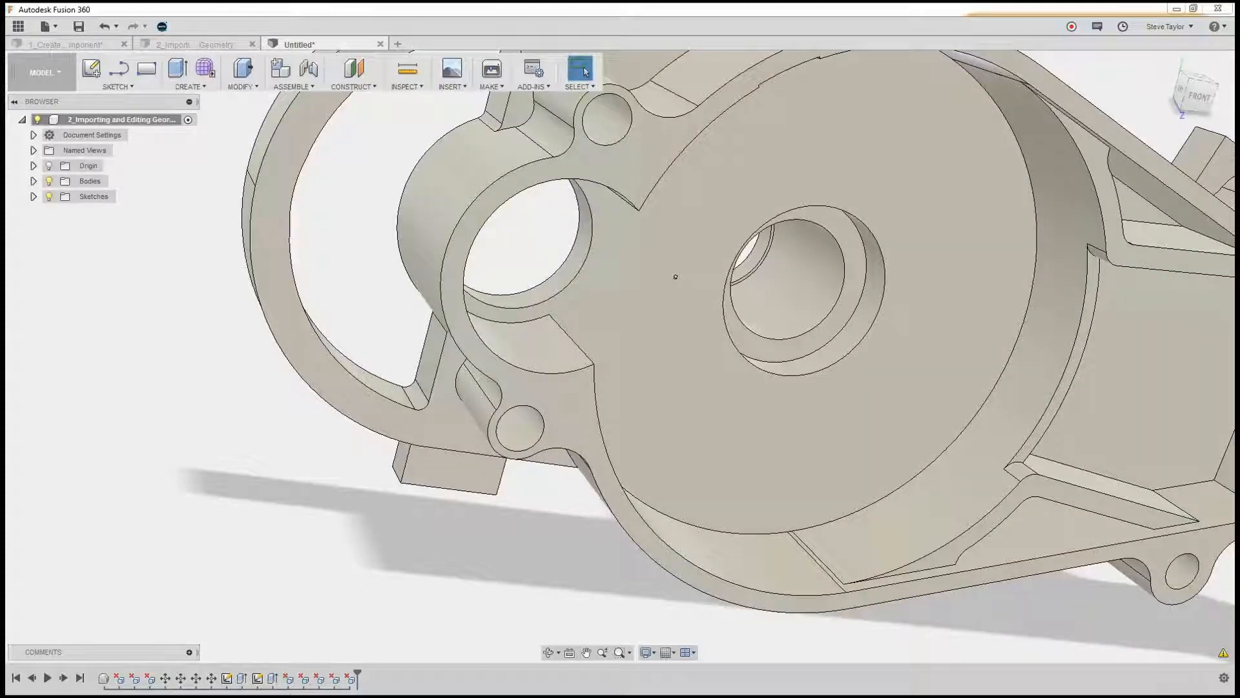
left_click(862, 406)
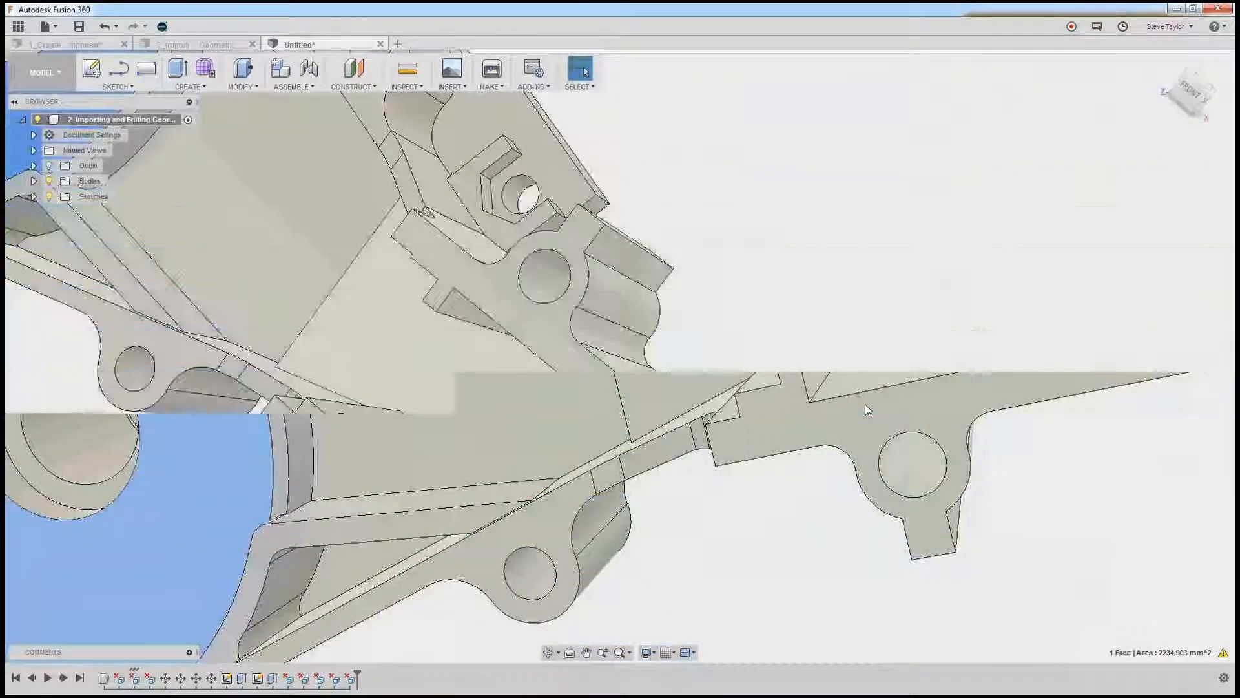
scroll(849, 443, "down", 5)
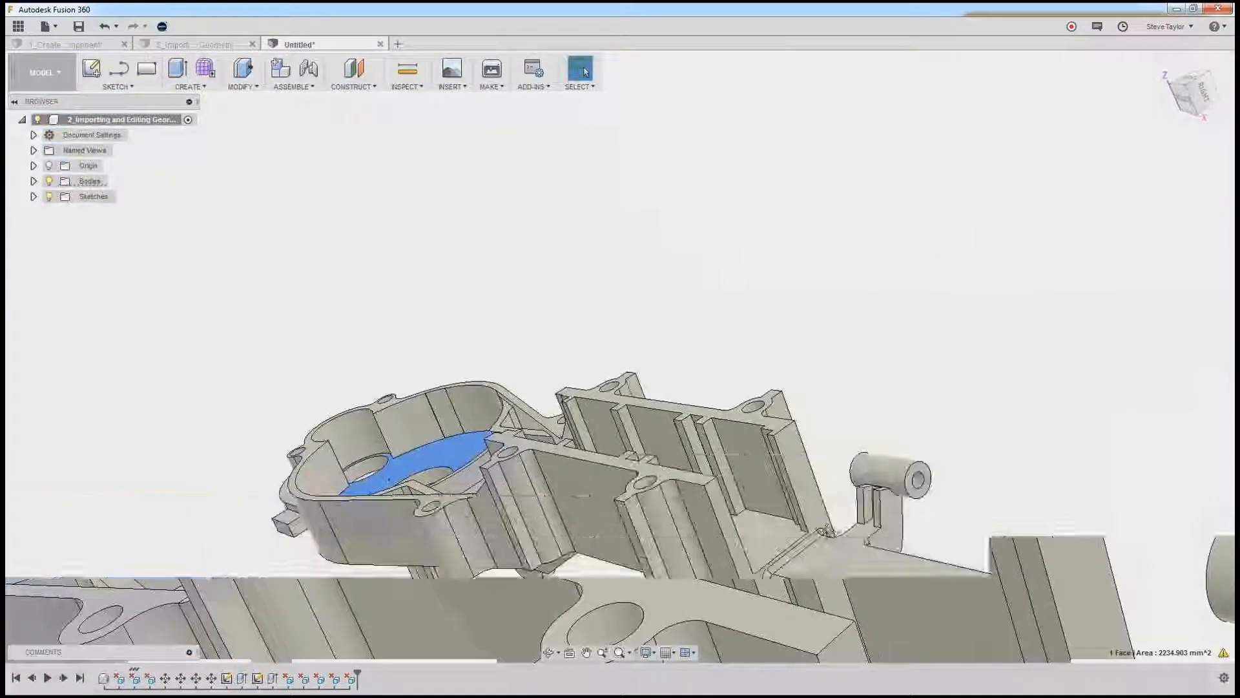
middle_click_drag(898, 523, 811, 496)
left_click(813, 496)
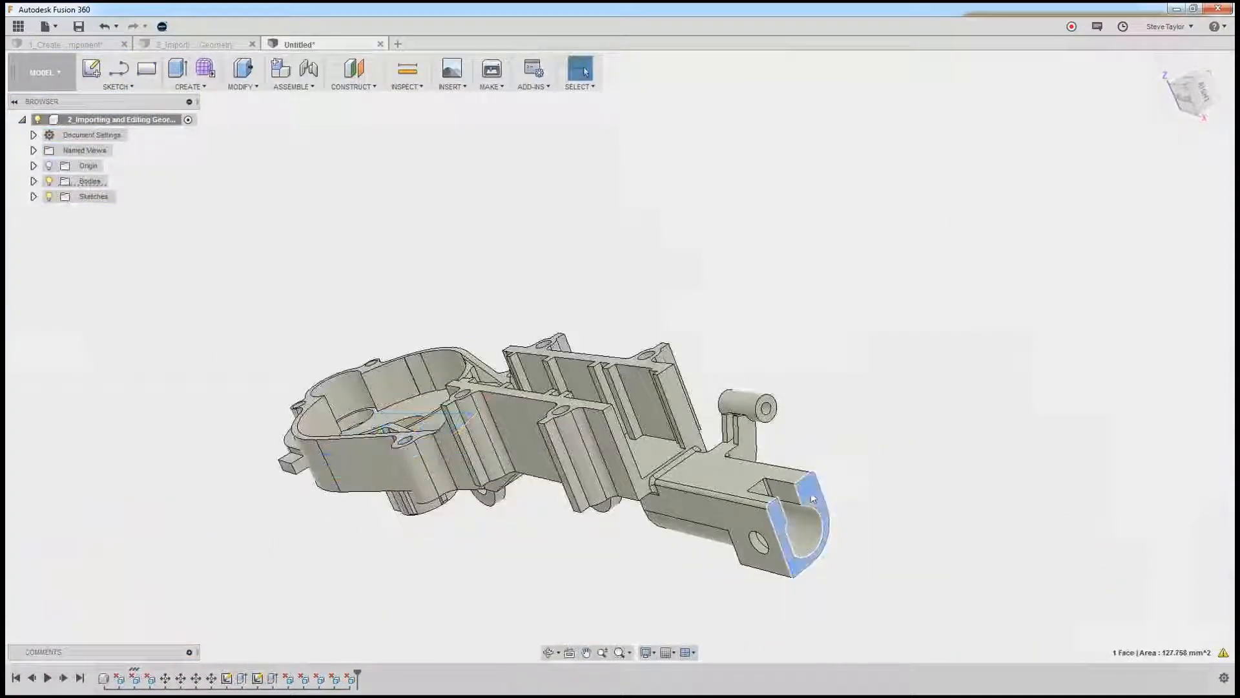
right_click(878, 326)
left_click(924, 305)
left_click_drag(820, 496, 843, 504)
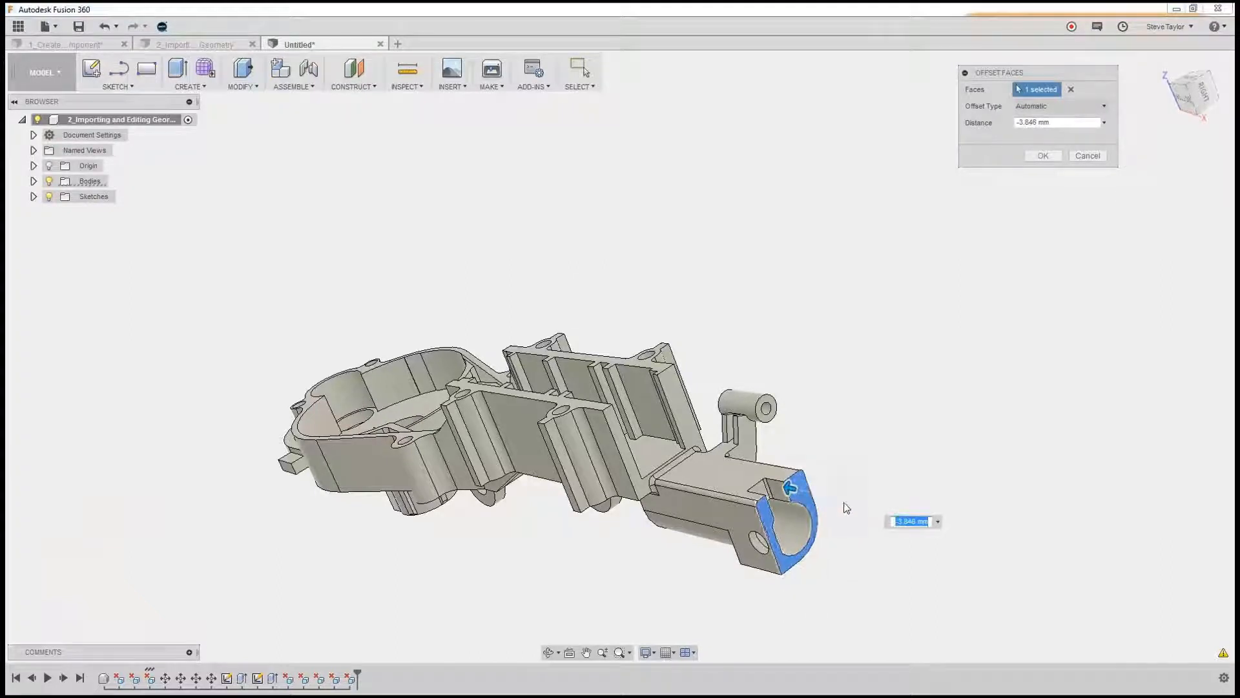
left_click(805, 493)
left_click_drag(1097, 159, 1094, 157)
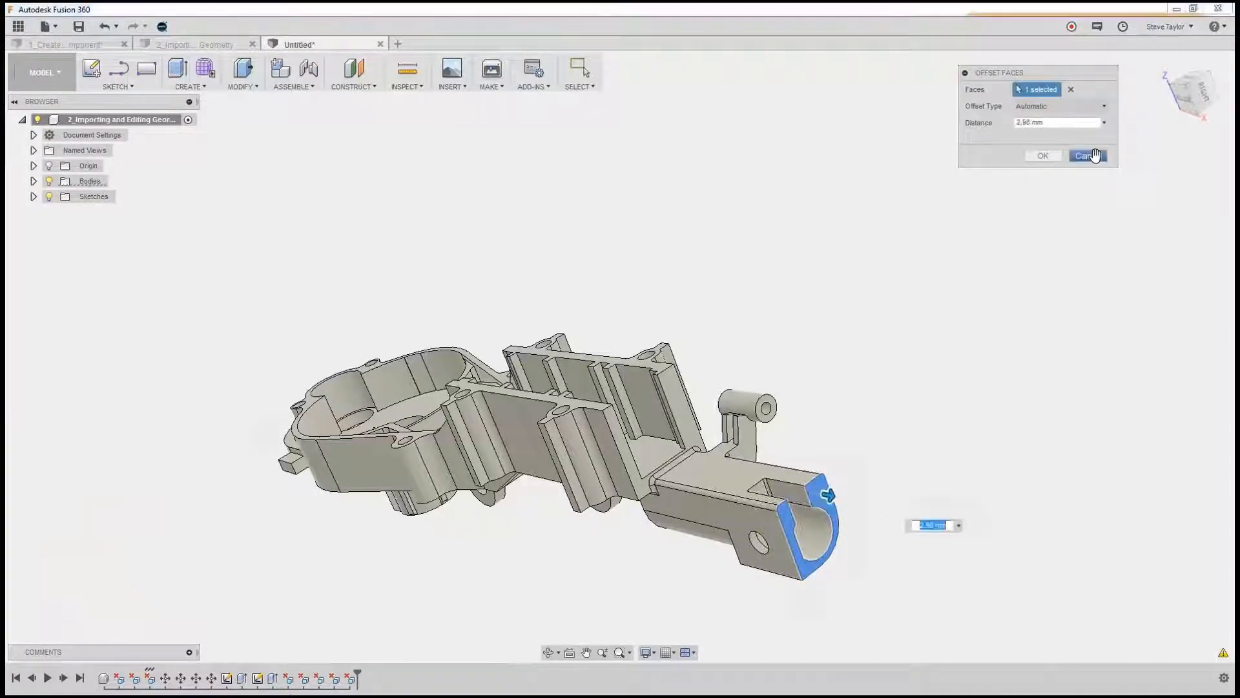
left_click(1089, 157)
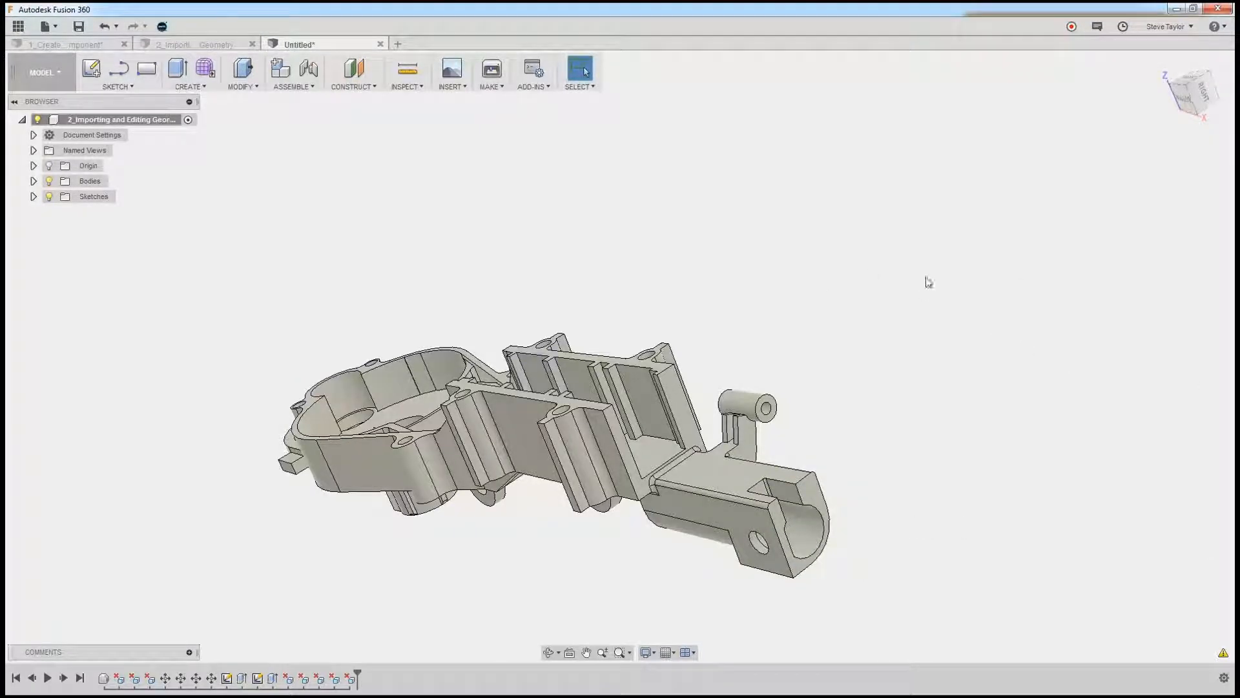
Use Move/Copy on the flat end face of the open tubular section and rotate it about 7.5° around X
right_click(883, 307)
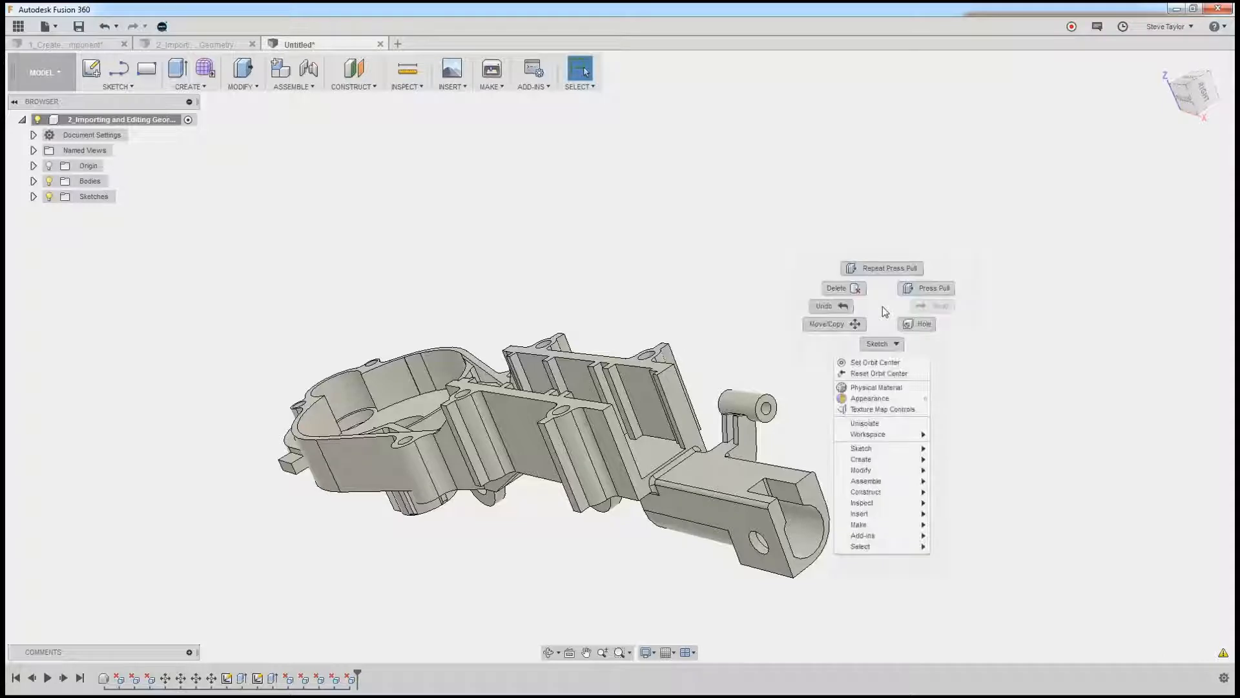
left_click(843, 324)
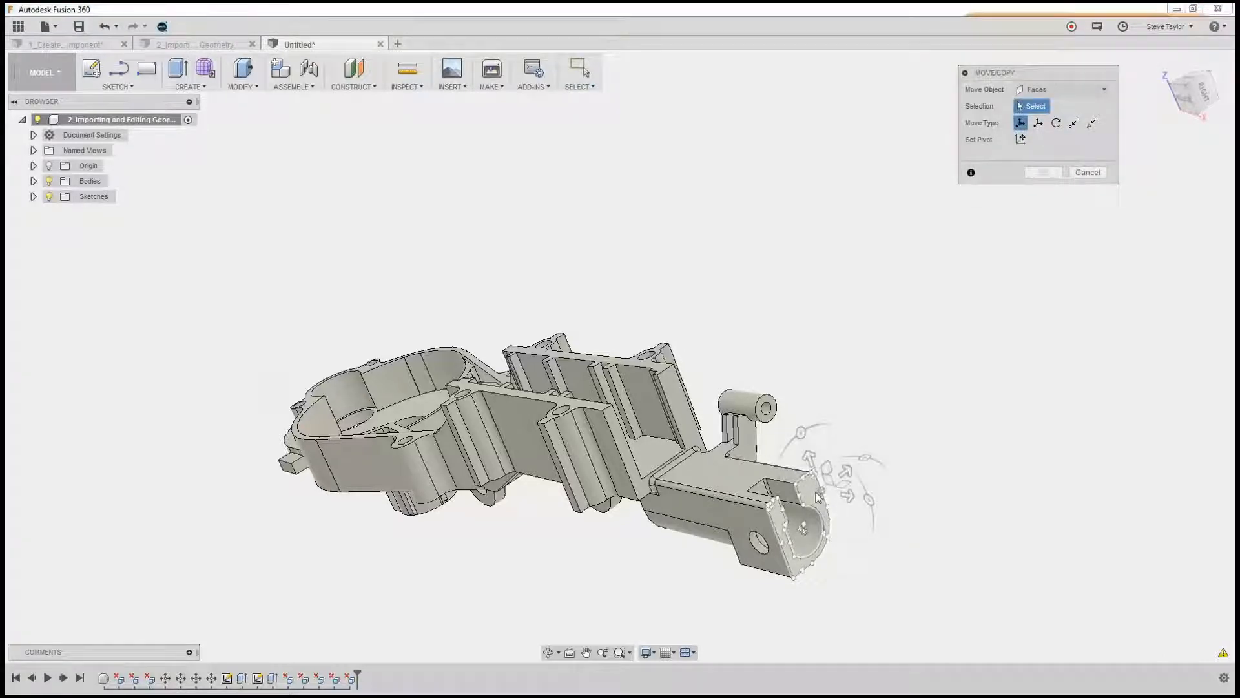
scroll(817, 496, "up", 5)
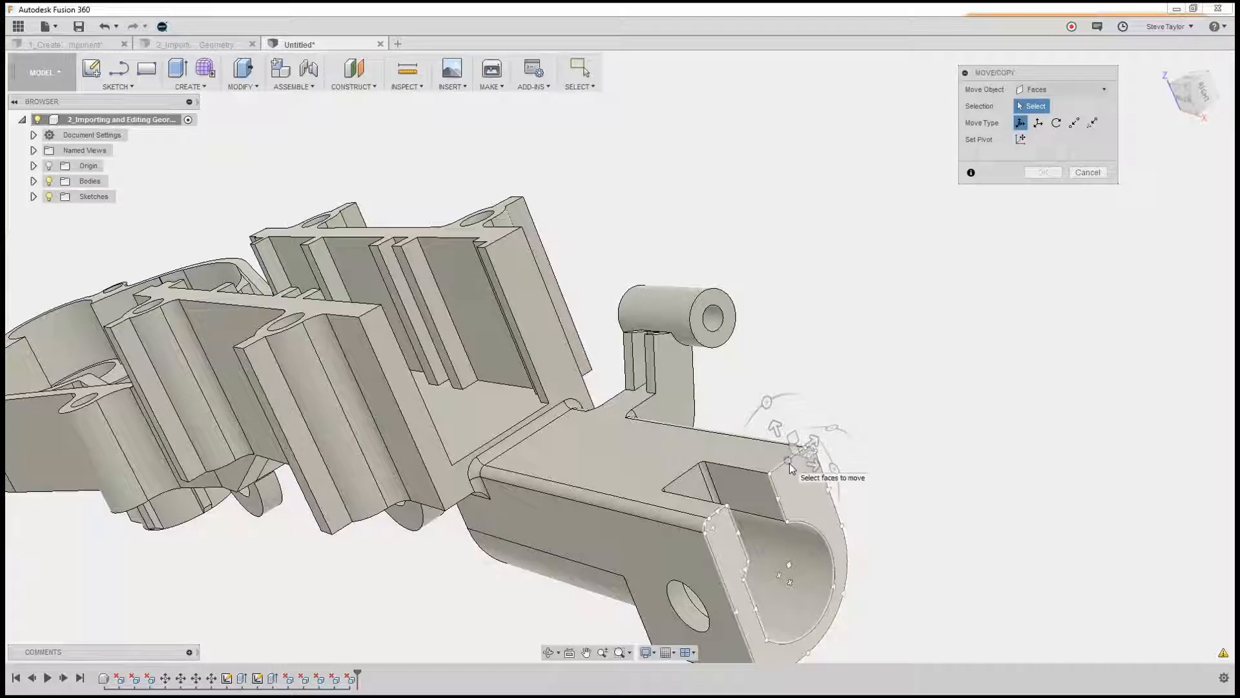
left_click(793, 471)
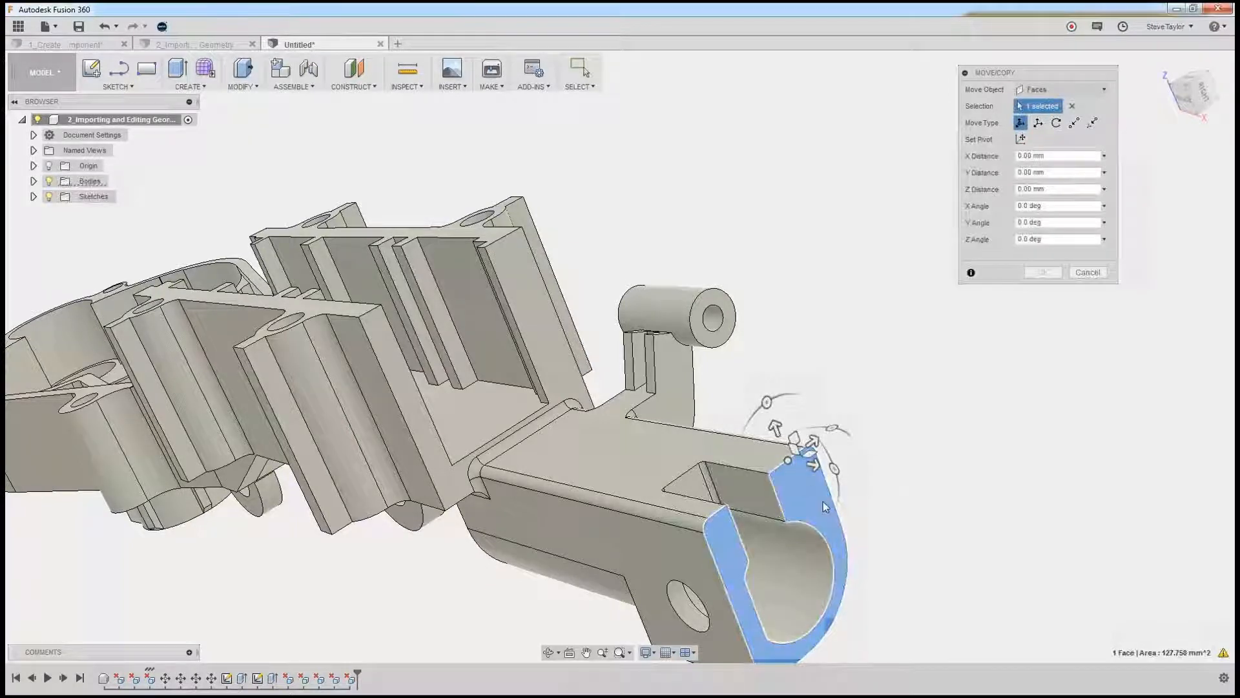
mouse_move(834, 469)
left_mouse_down()
mouse_move(838, 488)
mouse_move(819, 450)
mouse_move(829, 470)
left_mouse_up()
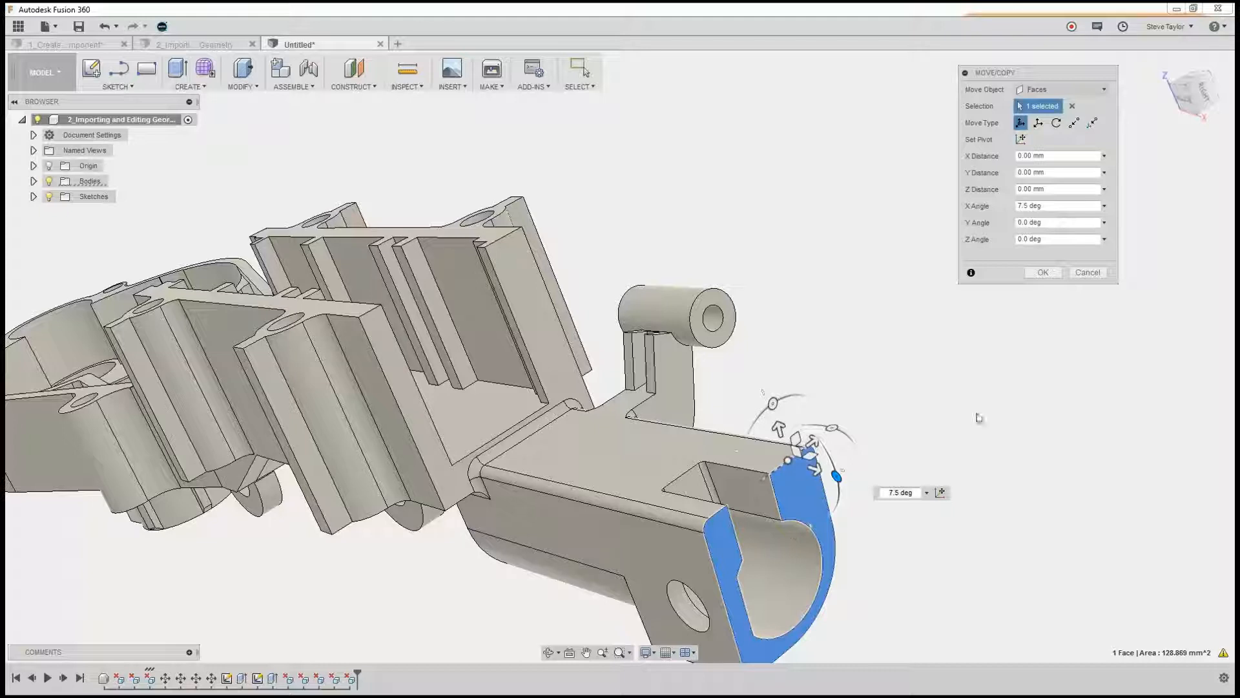
Shift the end face about -2.4 mm in X and 3.8 mm in Z, and rotate it about -6.3° around Z and 15° around X
left_click_drag(815, 469, 844, 484)
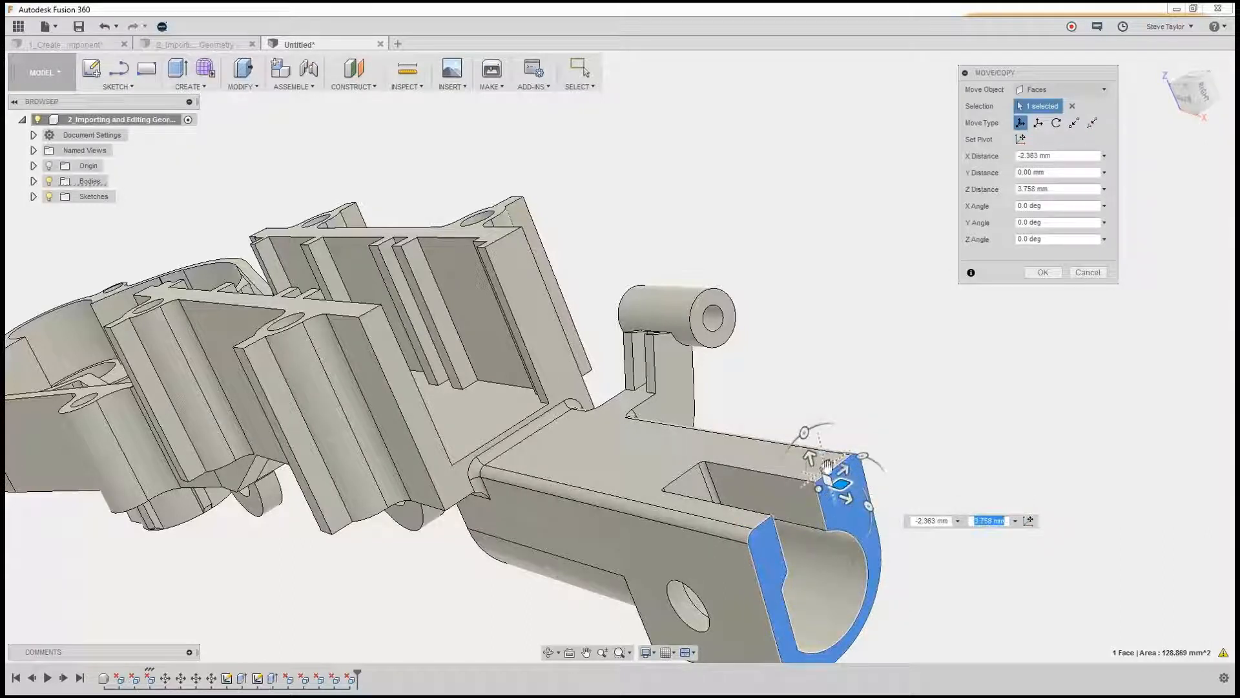
left_click_drag(811, 459, 821, 415)
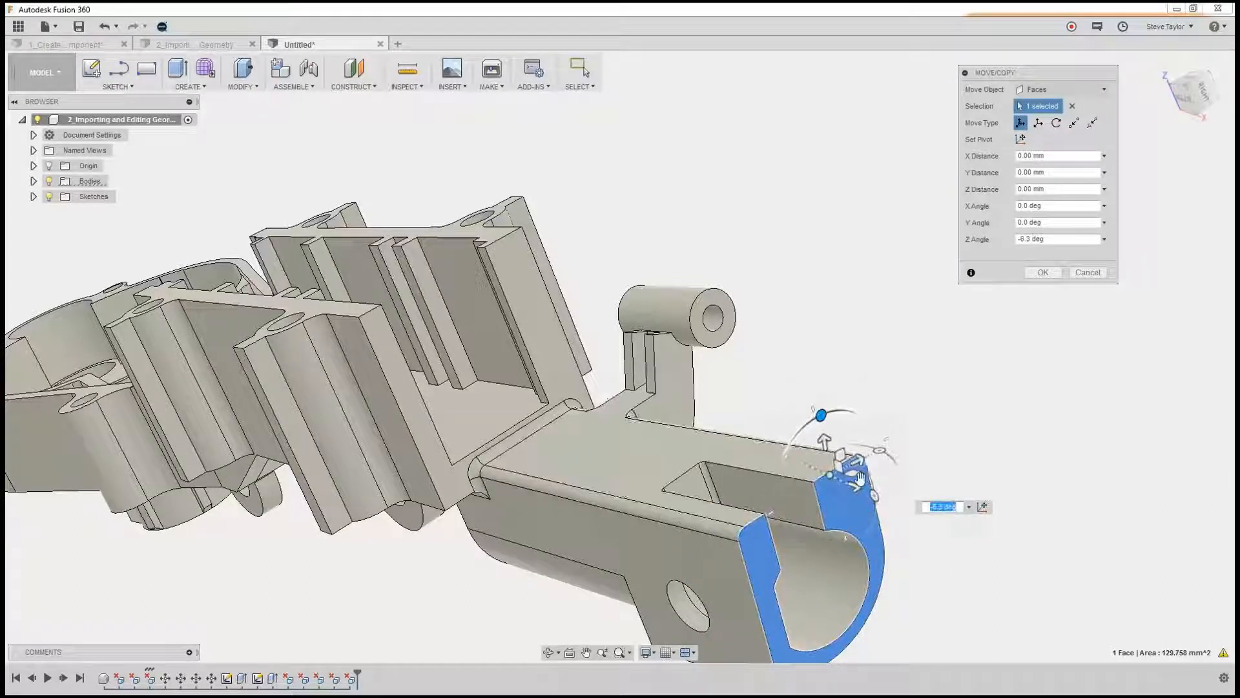
left_click_drag(872, 504, 874, 511)
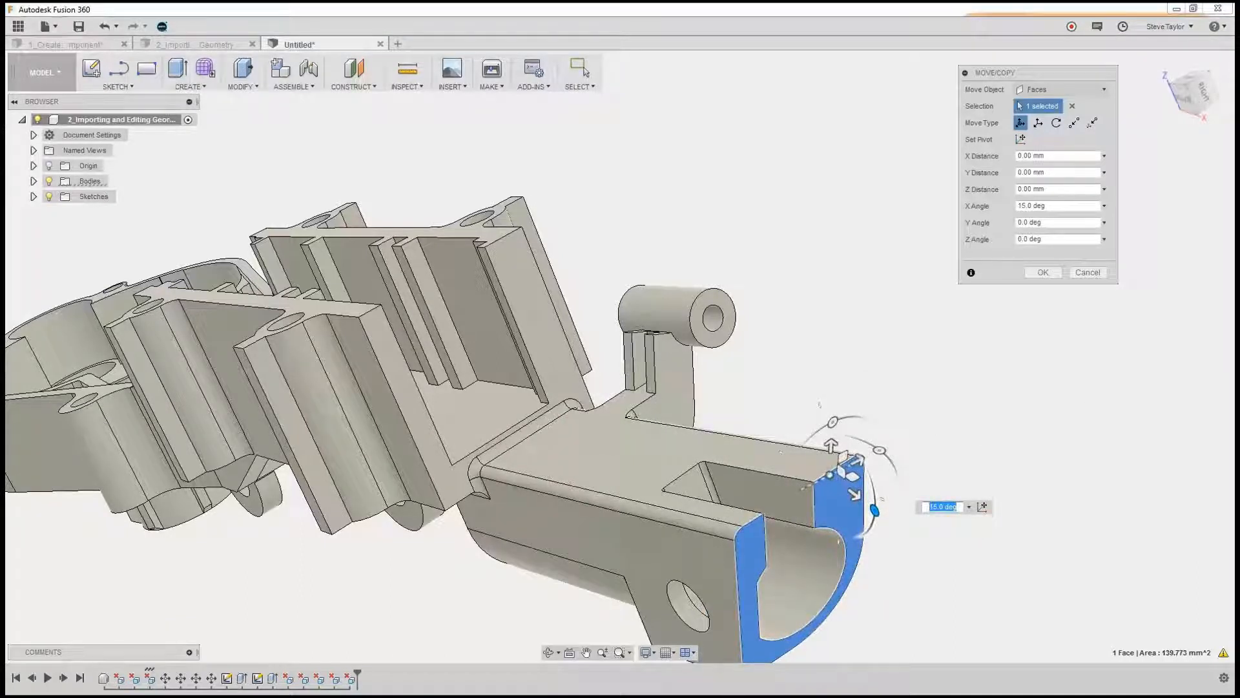
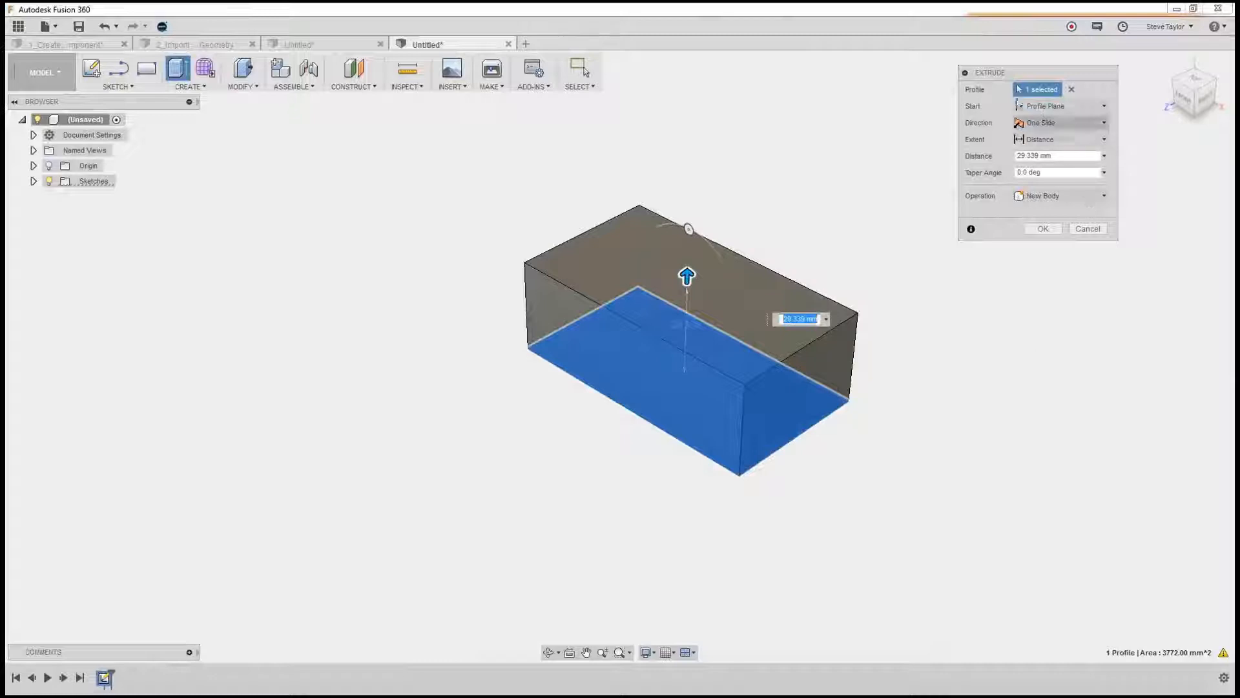
Extrude the rectangular profile 29.339 mm as a new body and fillet all twelve edges of the block with a constant radius
left_click(1043, 229)
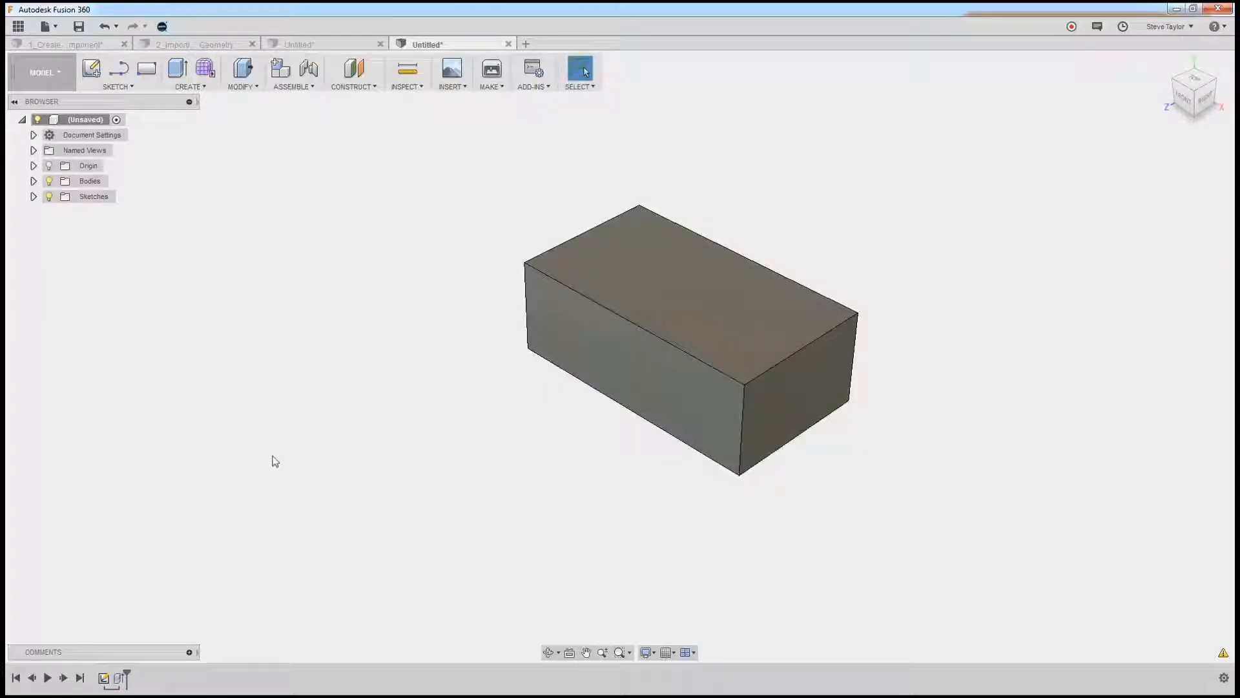
left_click(260, 87)
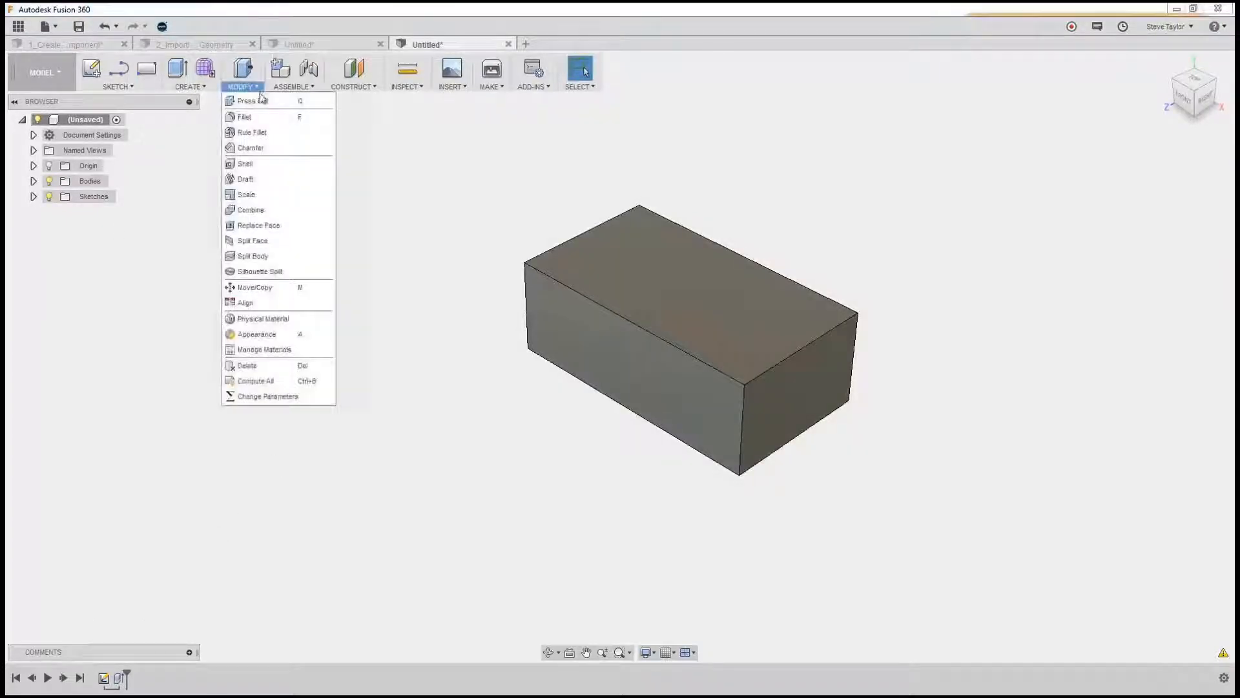
left_click(253, 117)
left_click(626, 321)
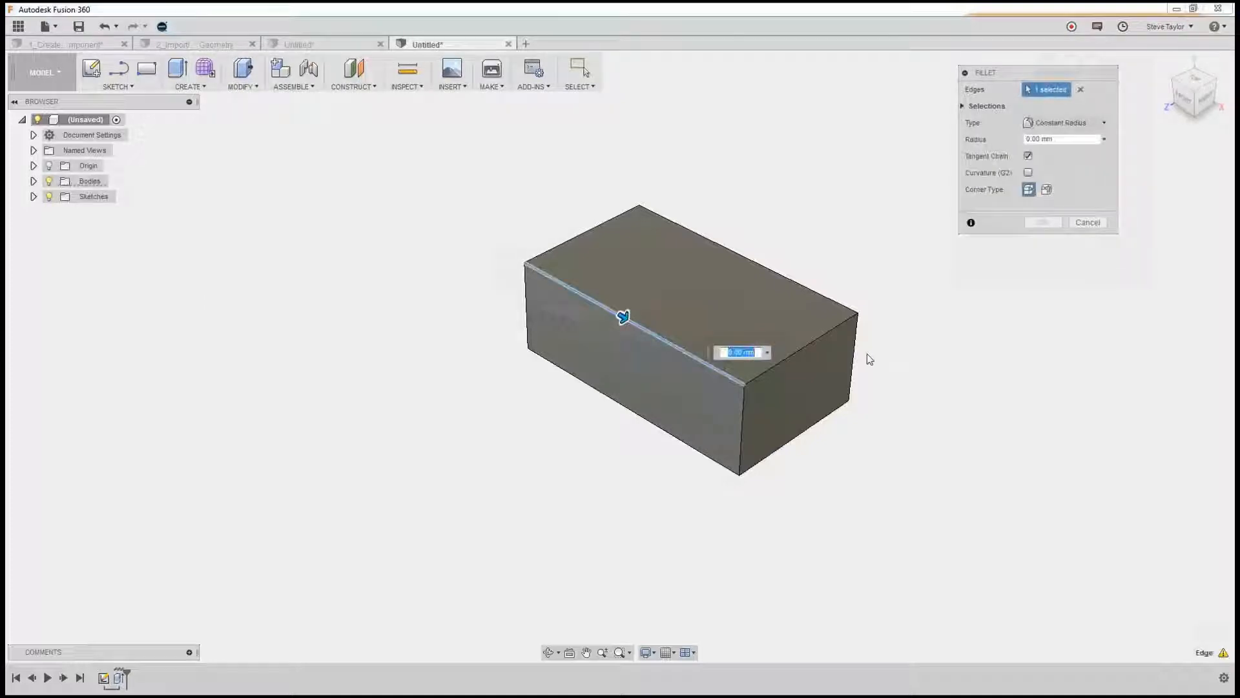
left_click(812, 335)
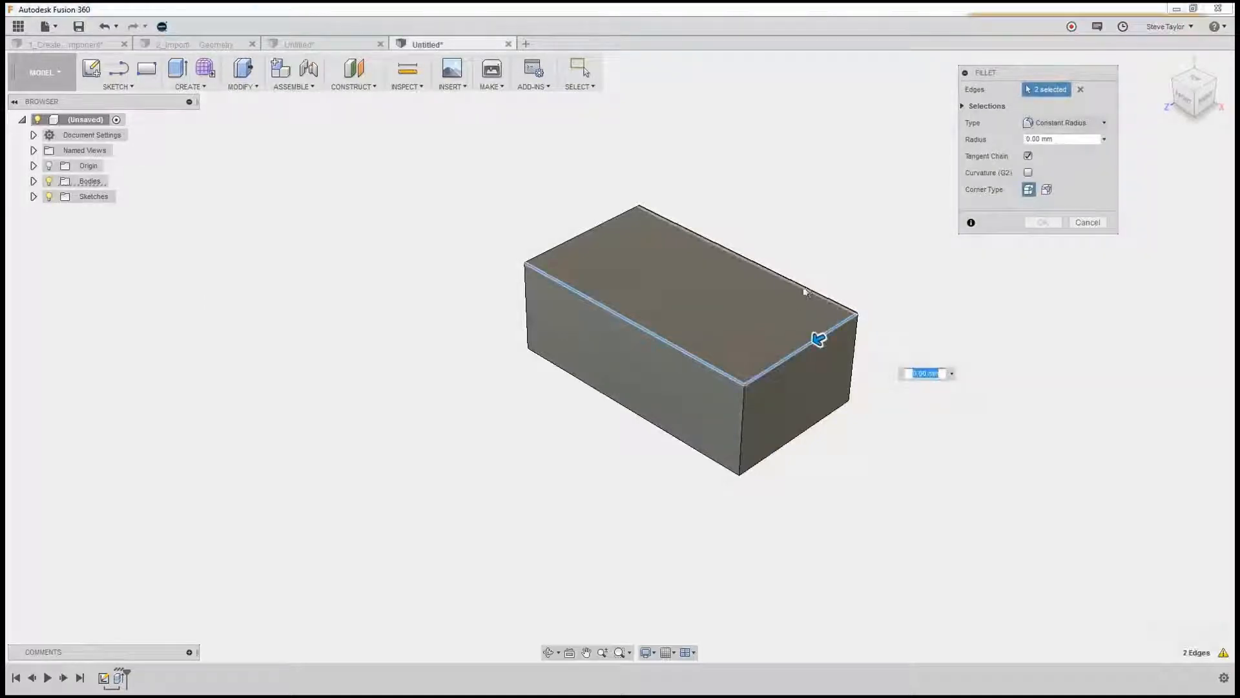
left_click(808, 284)
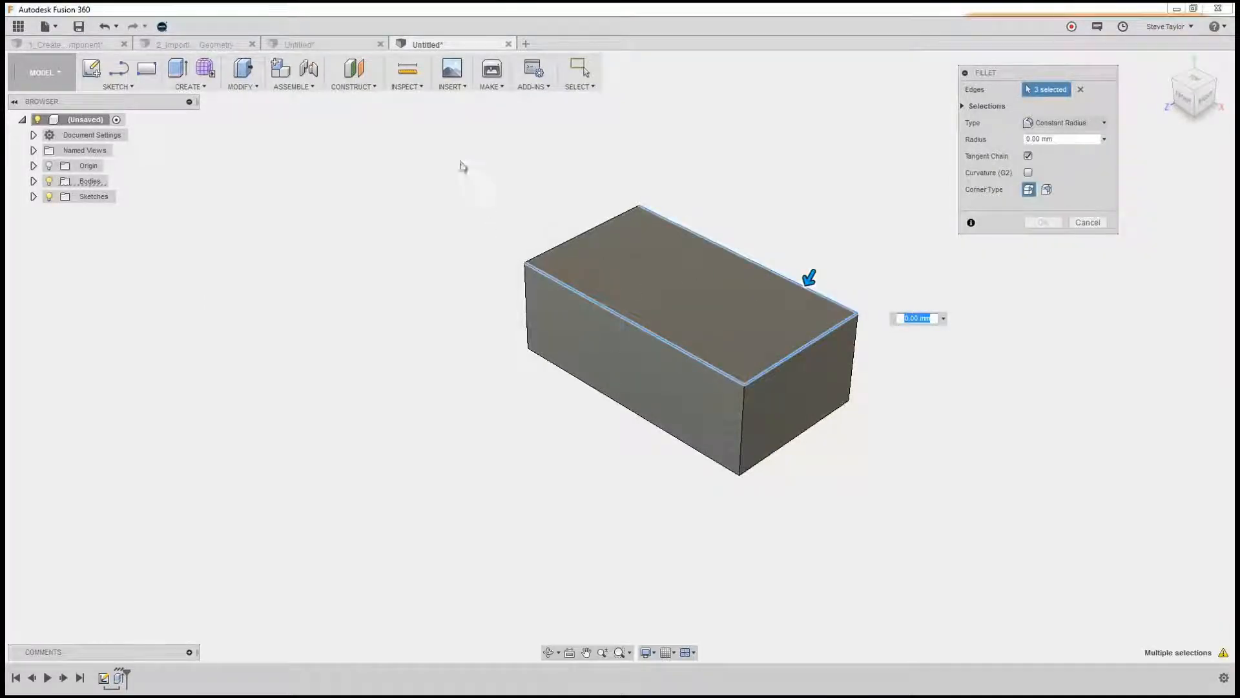
left_click_drag(463, 166, 900, 590)
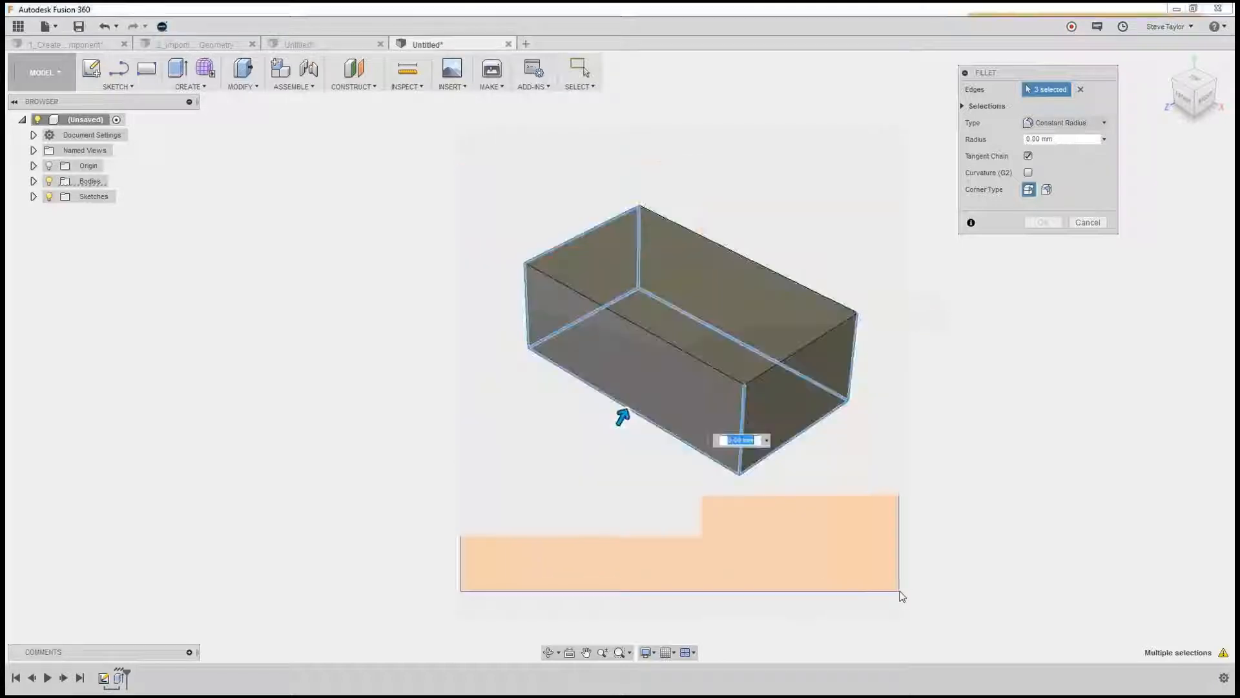
left_click(675, 346)
left_click(783, 359)
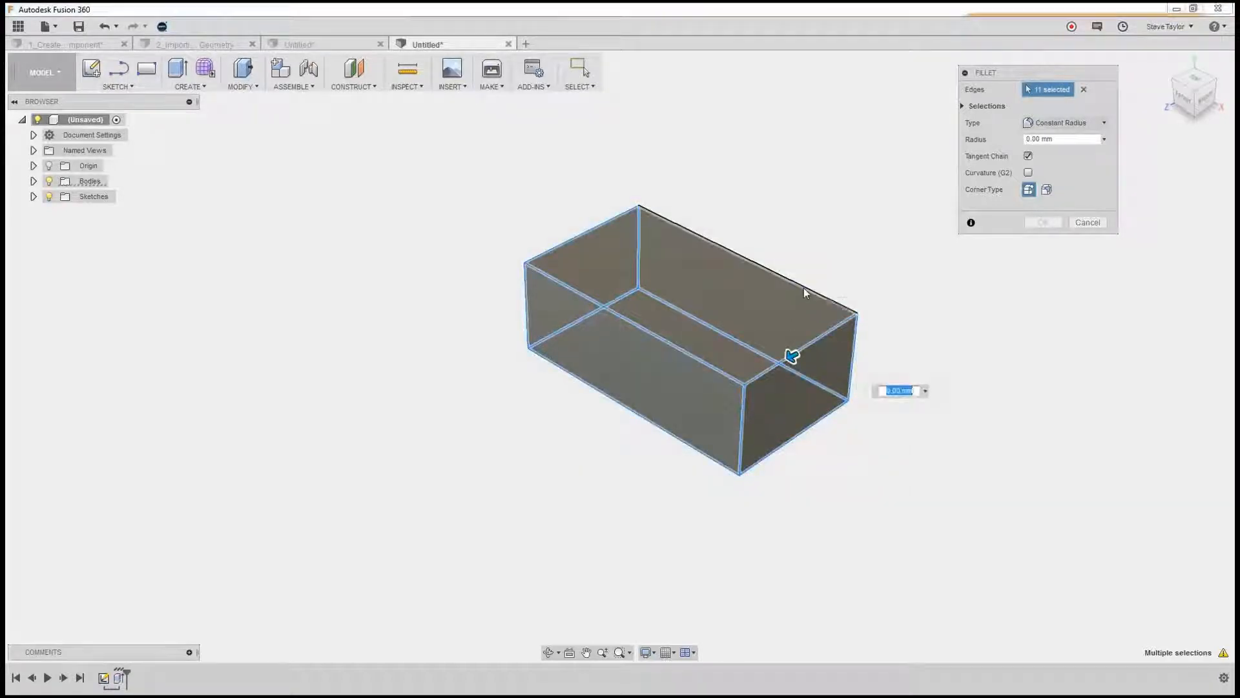
left_click(805, 288)
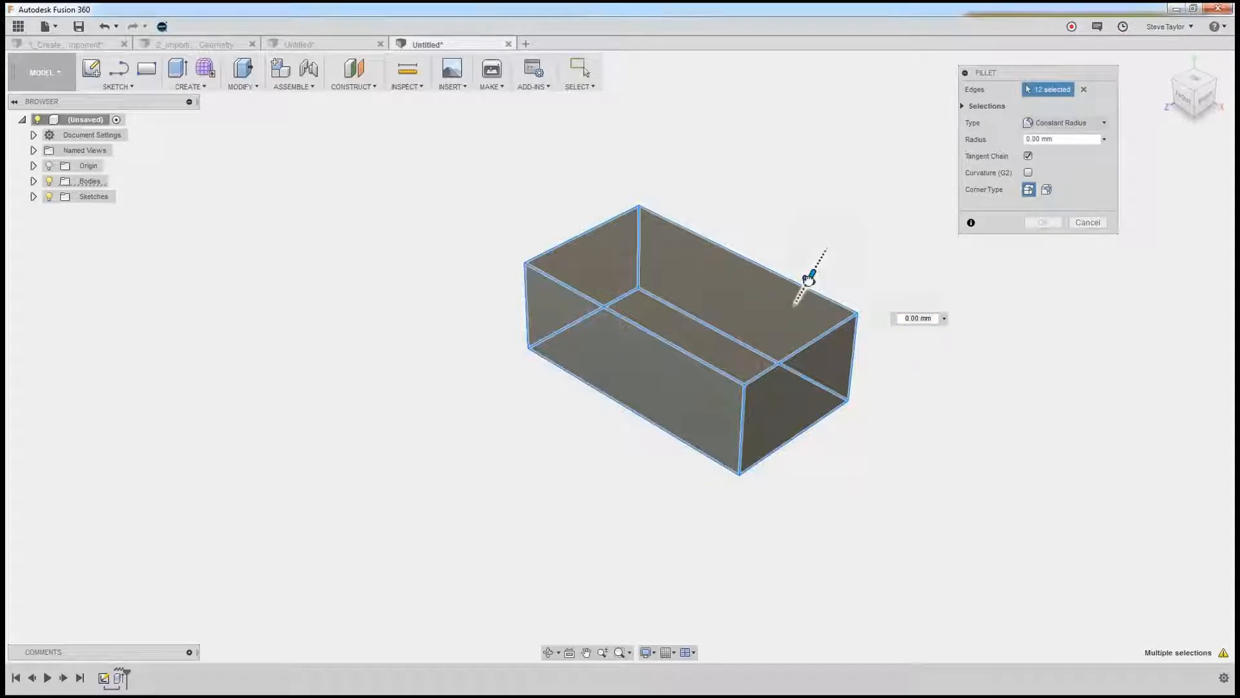
left_click_drag(811, 276, 804, 284)
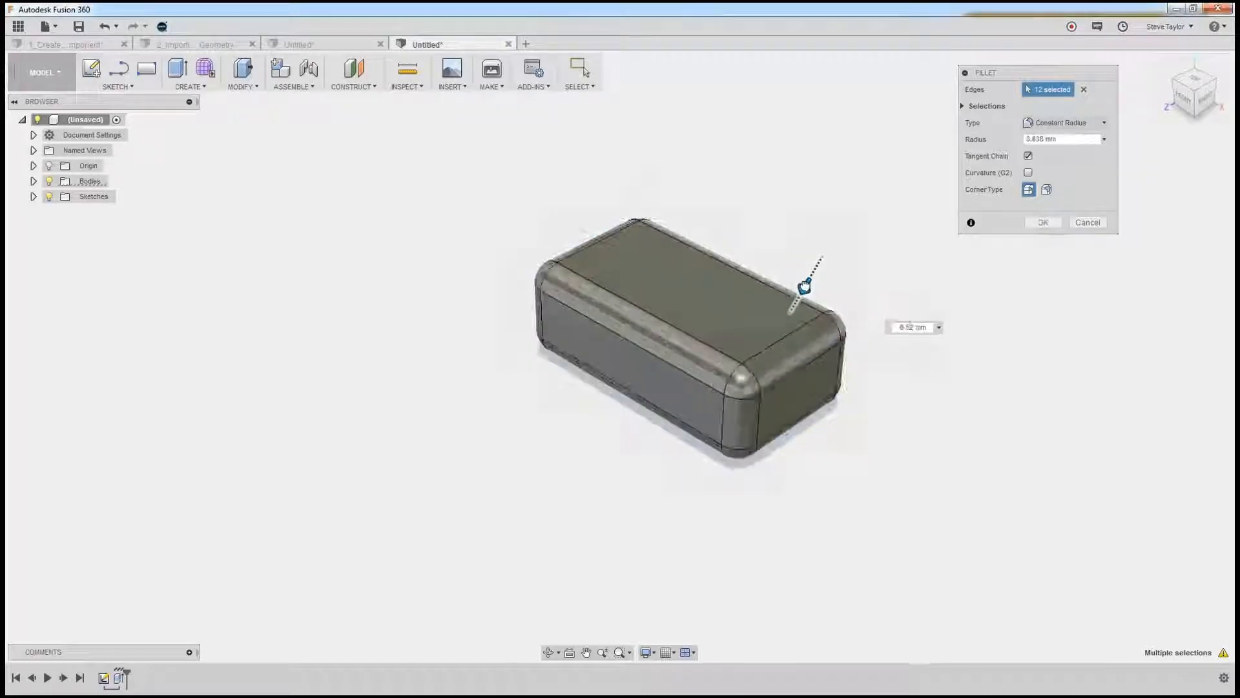
left_click(1043, 222)
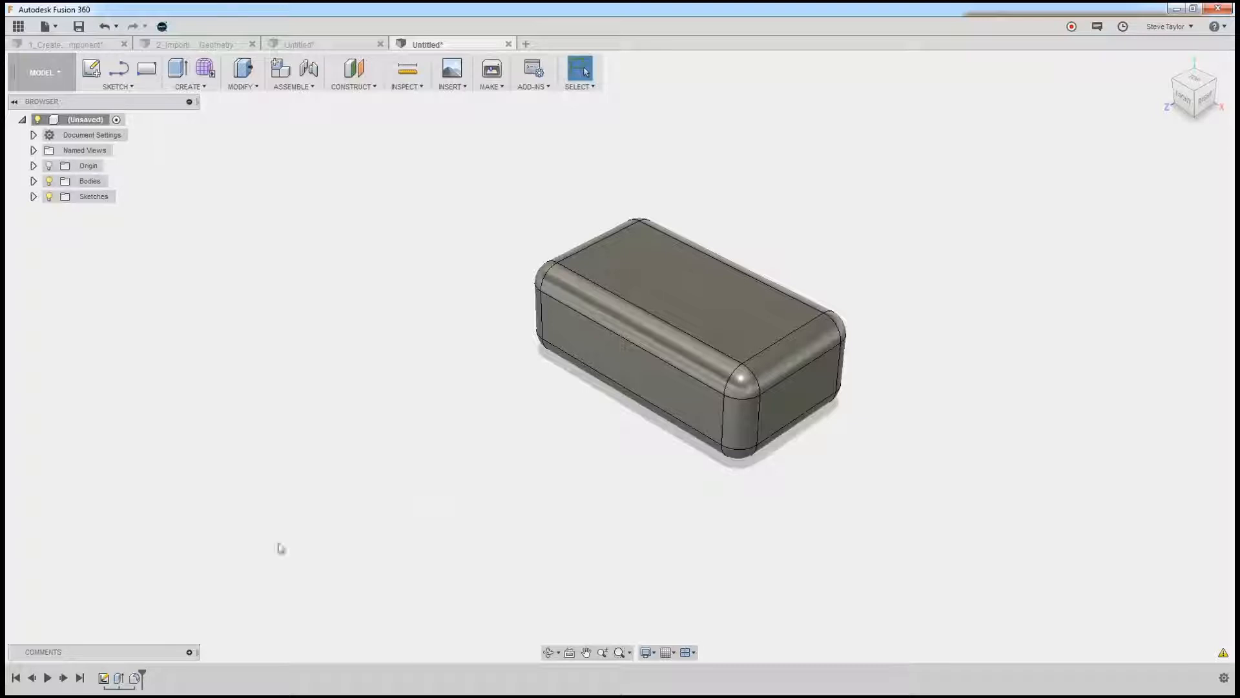
left_click(50, 182)
left_click(50, 182)
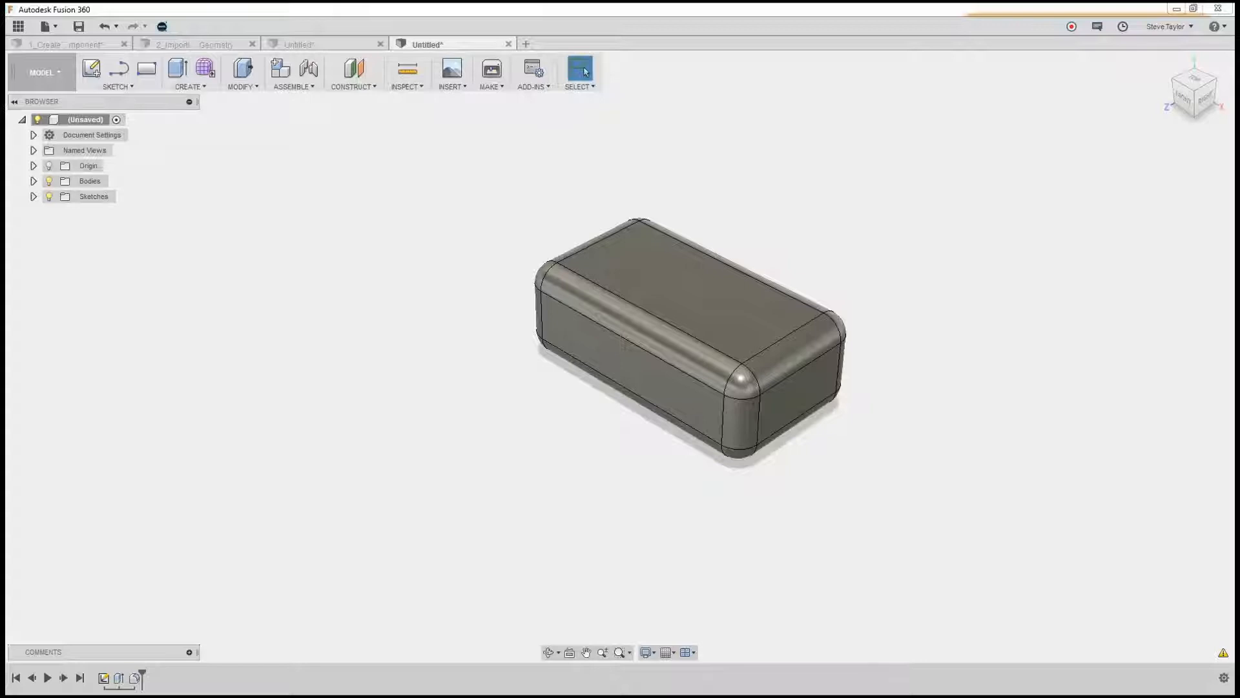
right_click(81, 121)
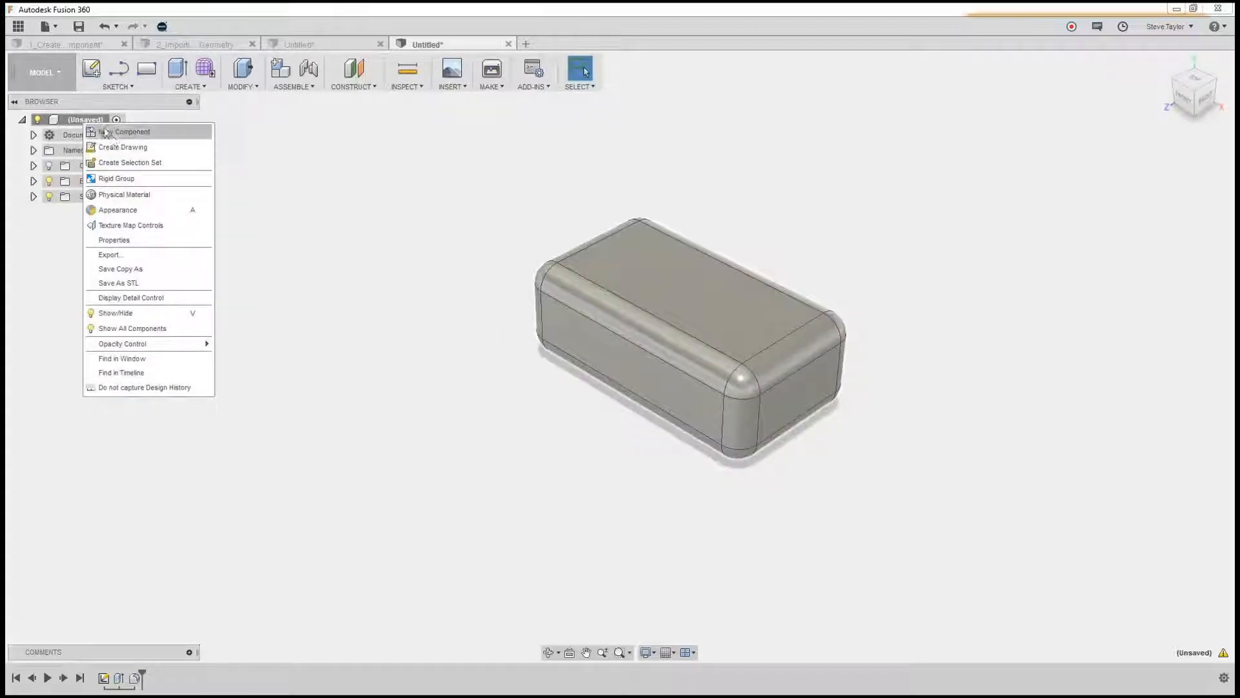
left_click(148, 225)
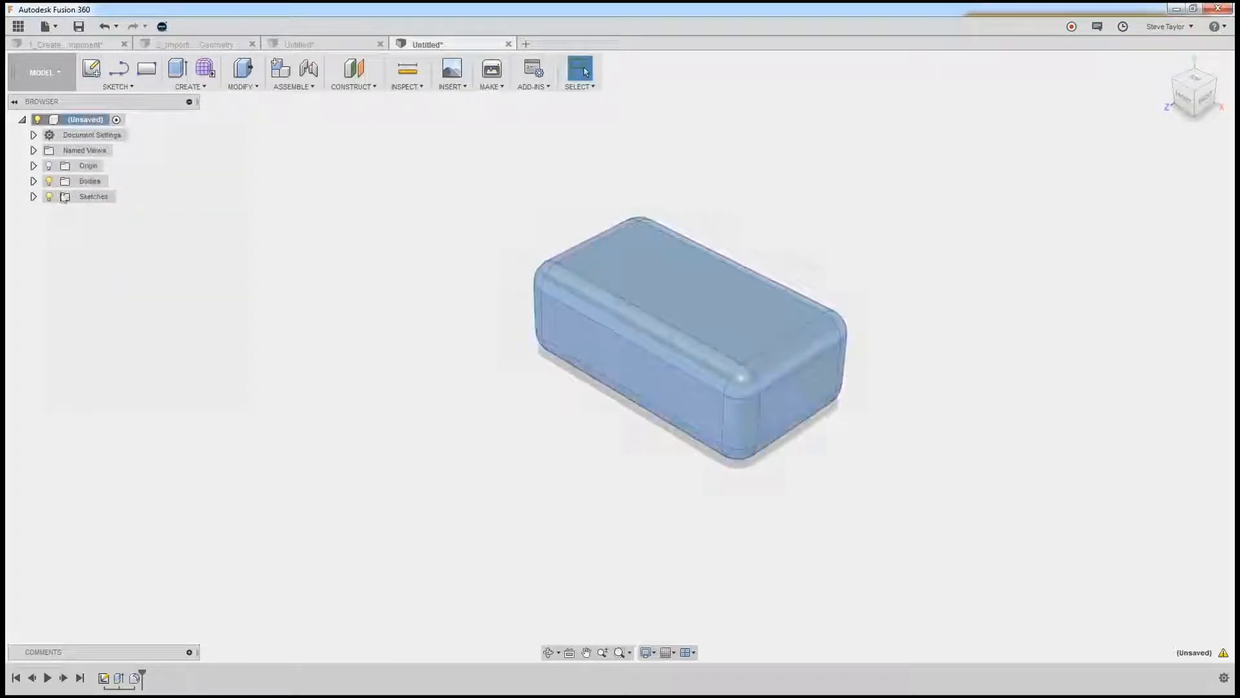
Create a new component under the root of the unsaved design and name it "box"
right_click(85, 120)
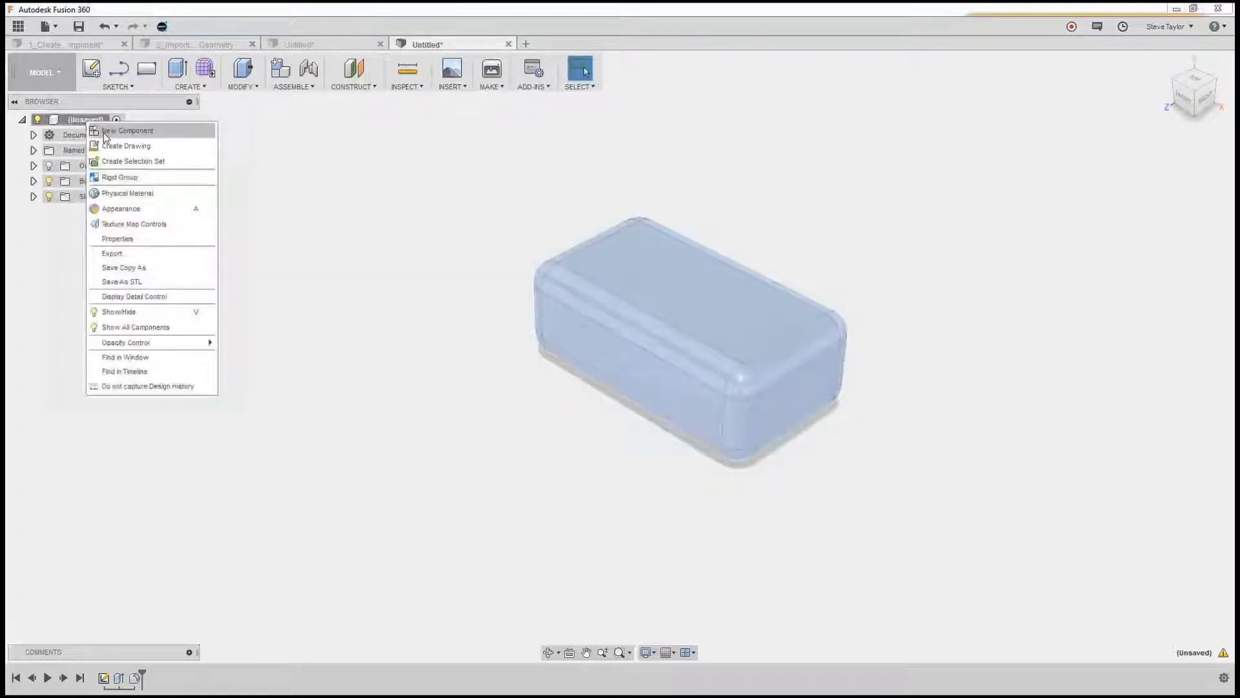
left_click(109, 131)
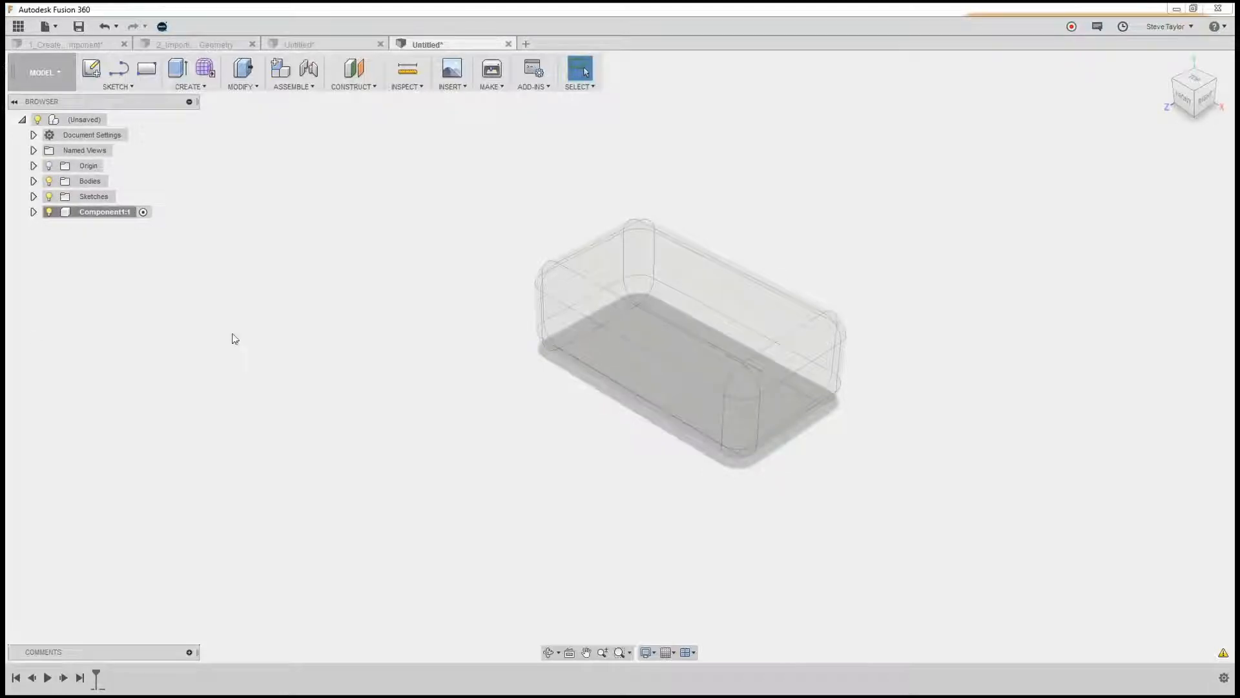
left_click(114, 210)
double_click(113, 210)
type("box1")
key("Return")
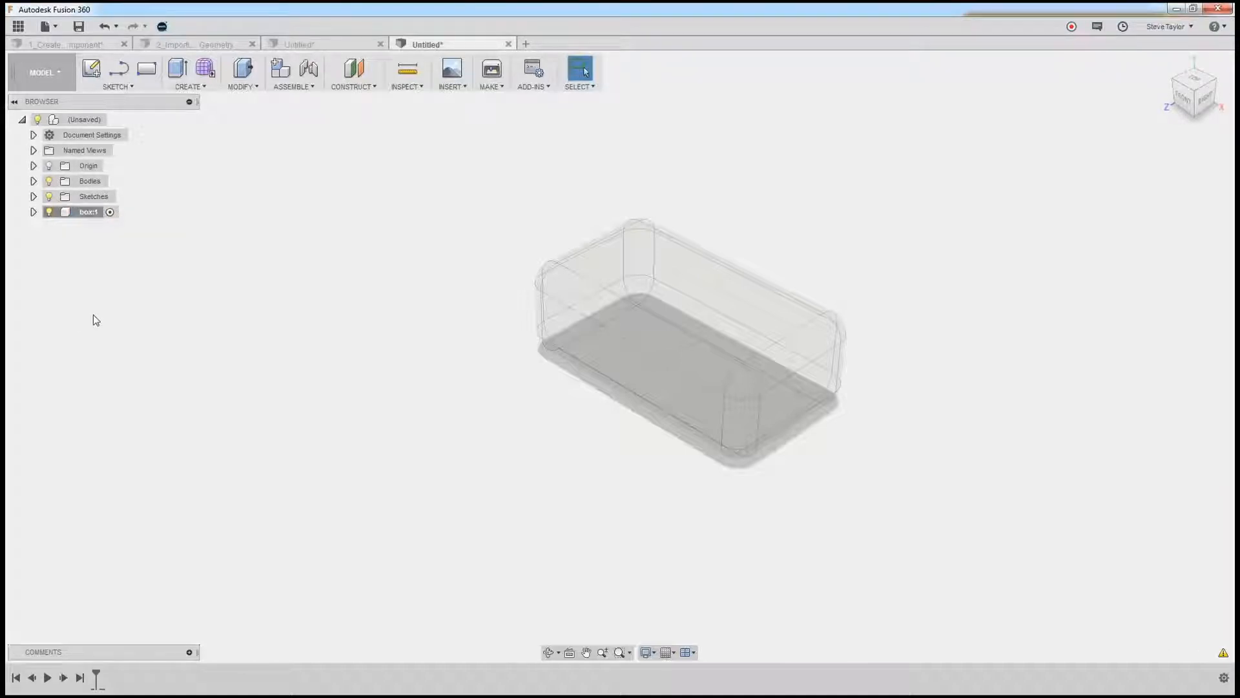
Move the filleted block's body from the root of the design into the box component
left_click(33, 212)
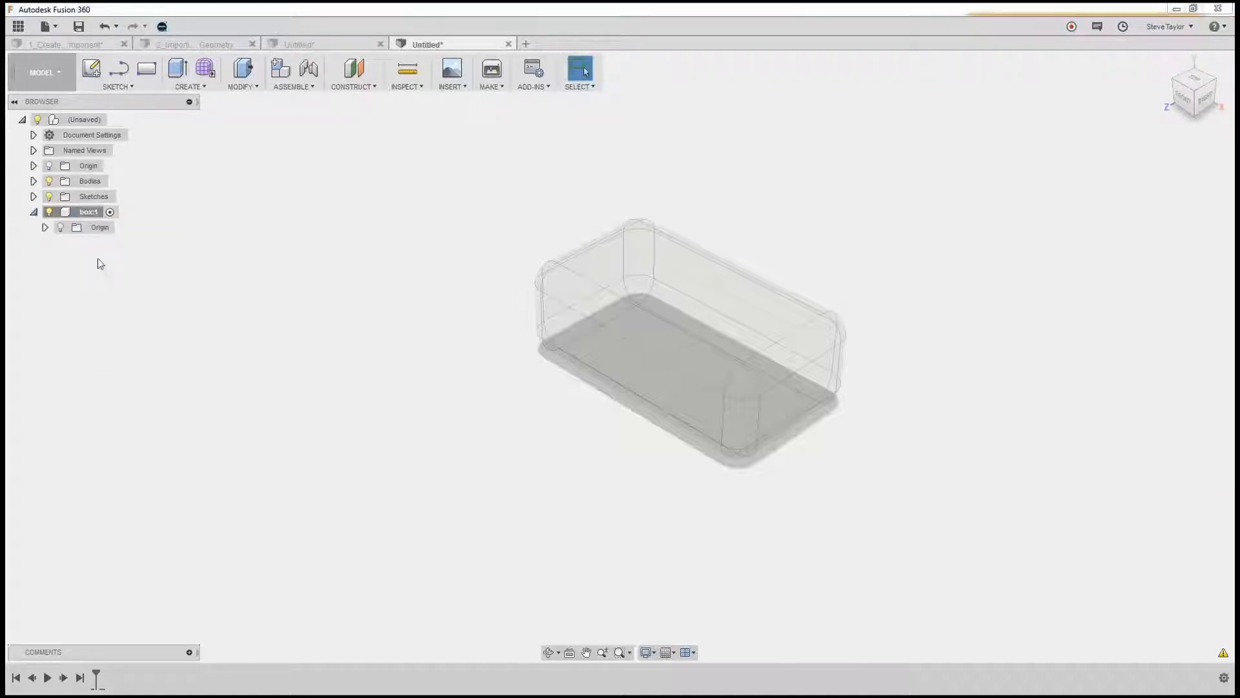
left_click(45, 228)
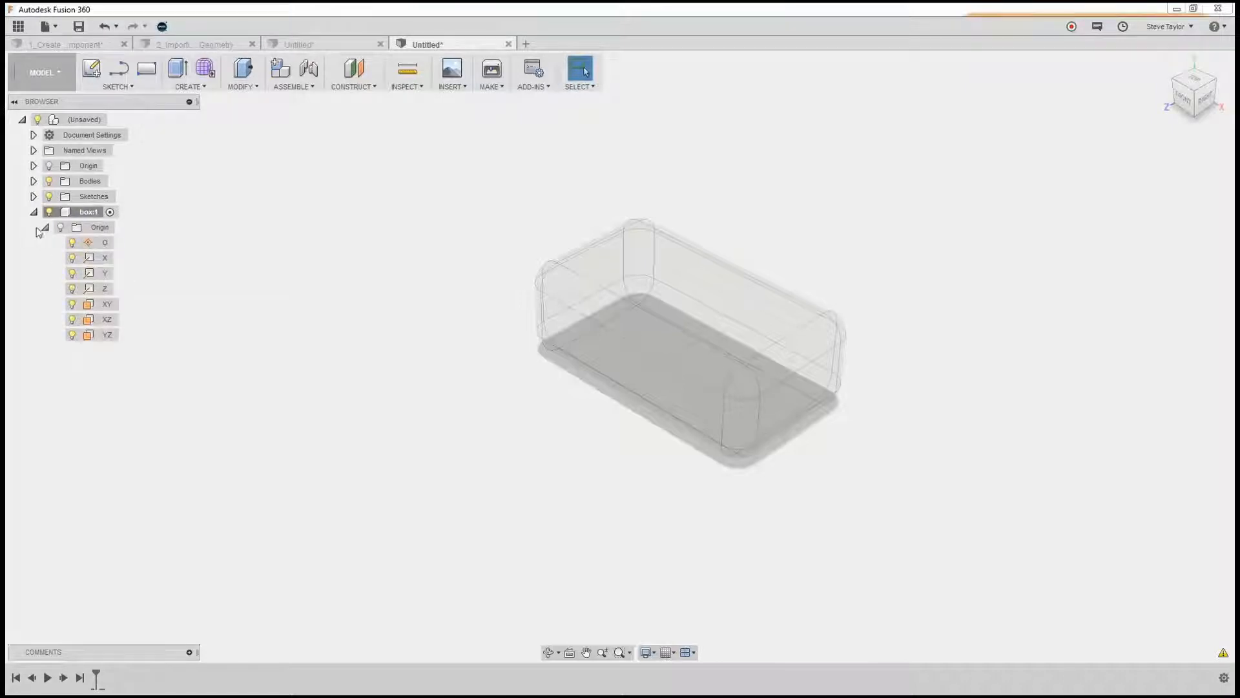
left_click(45, 227)
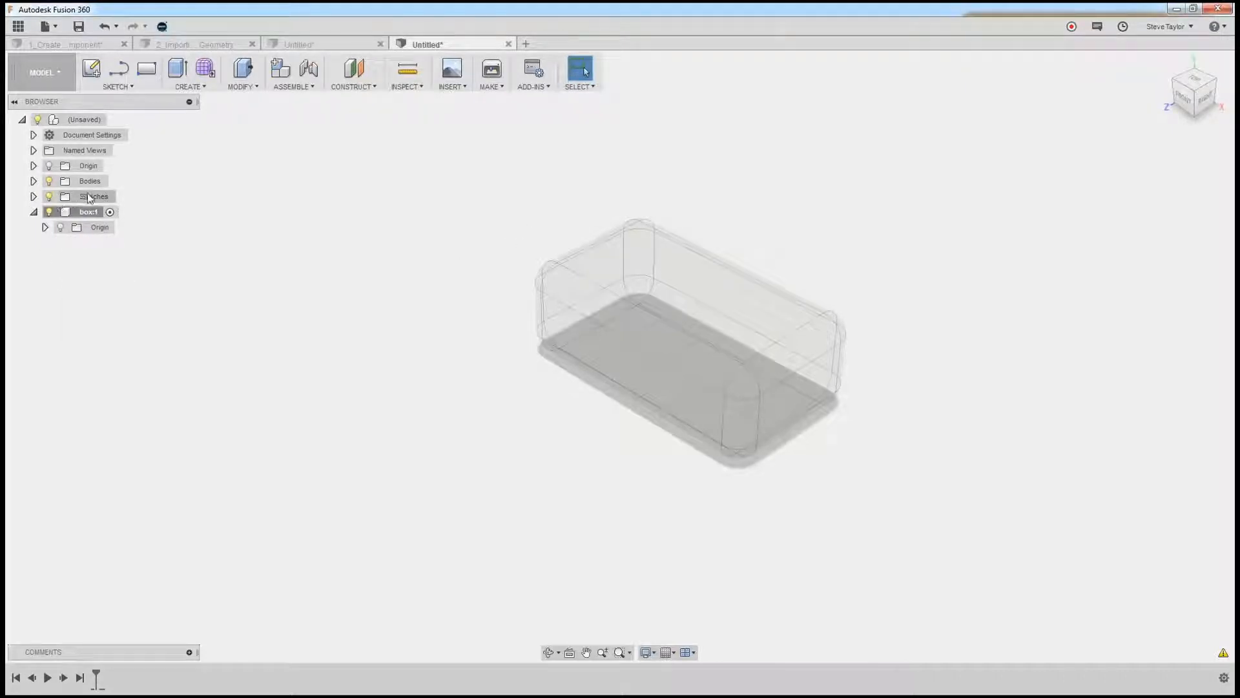
left_click(47, 214)
left_click(34, 212)
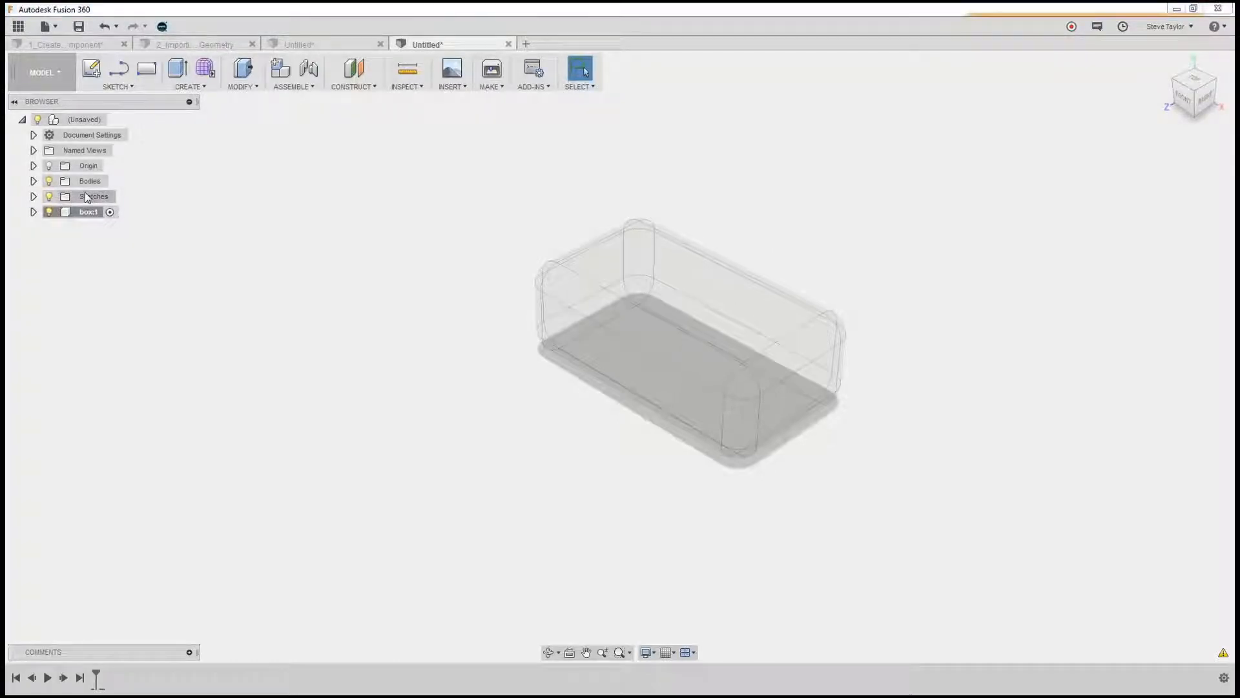
left_click(35, 182)
left_click_drag(89, 198, 81, 227)
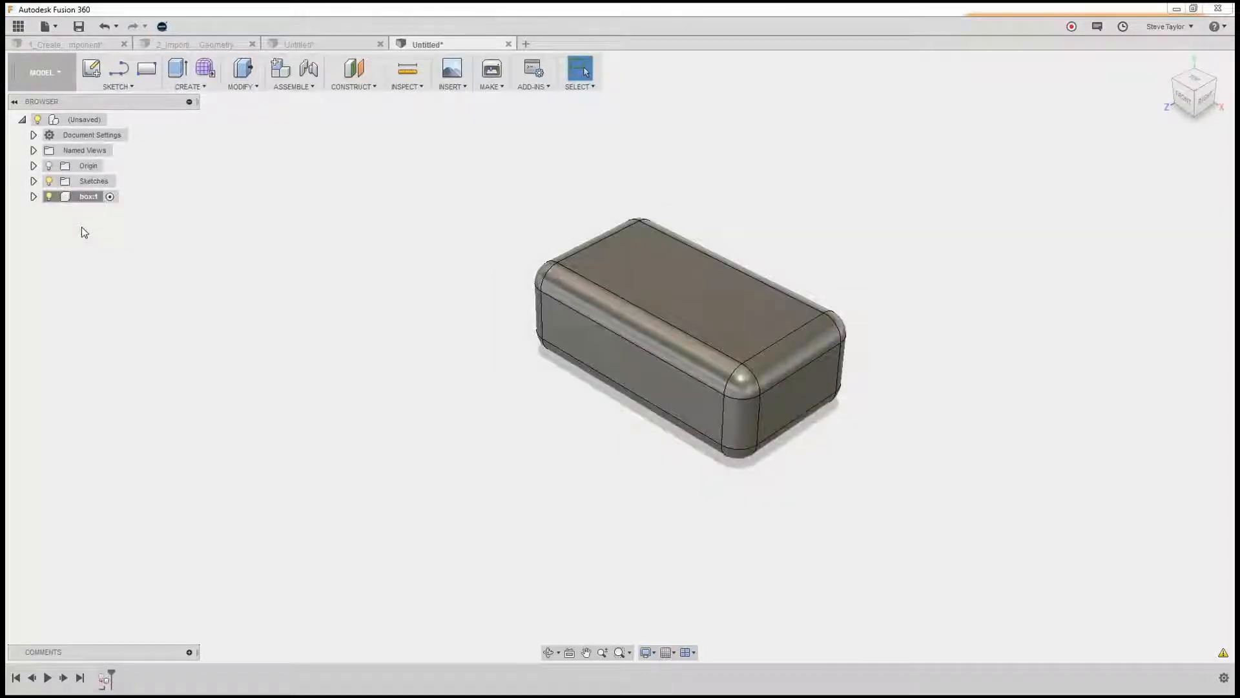
Move the block's rectangle sketch from the root of the design into the box component
left_click(33, 196)
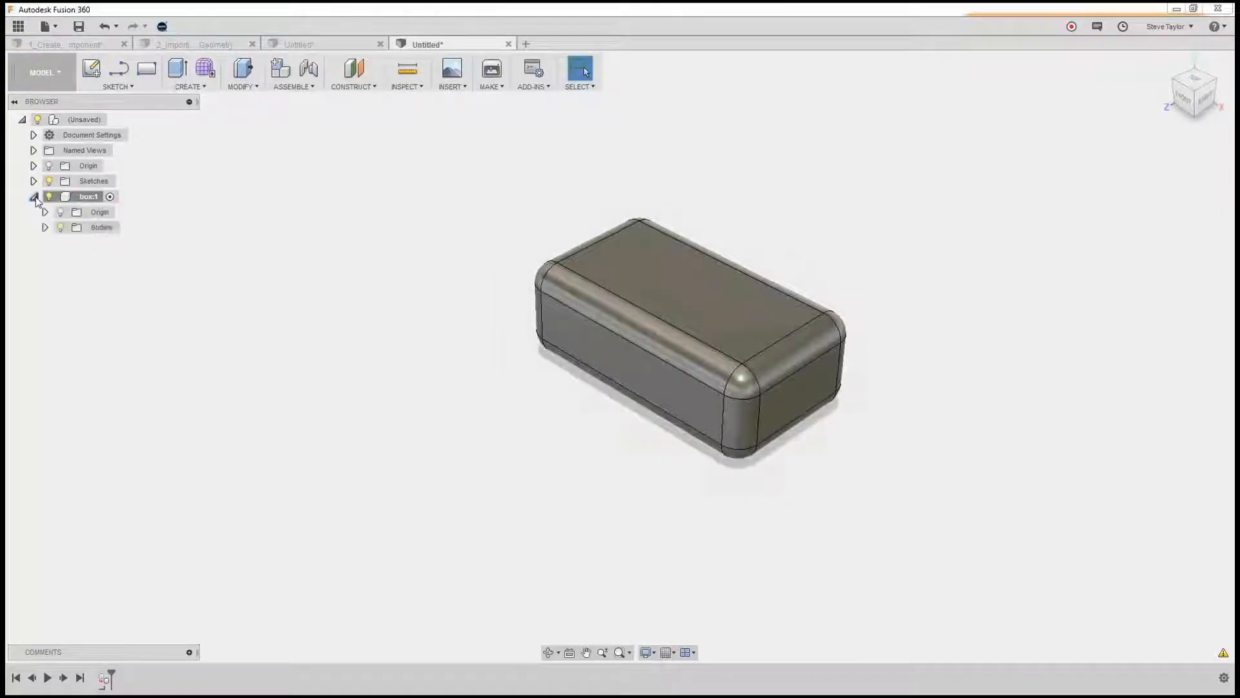
left_click(45, 227)
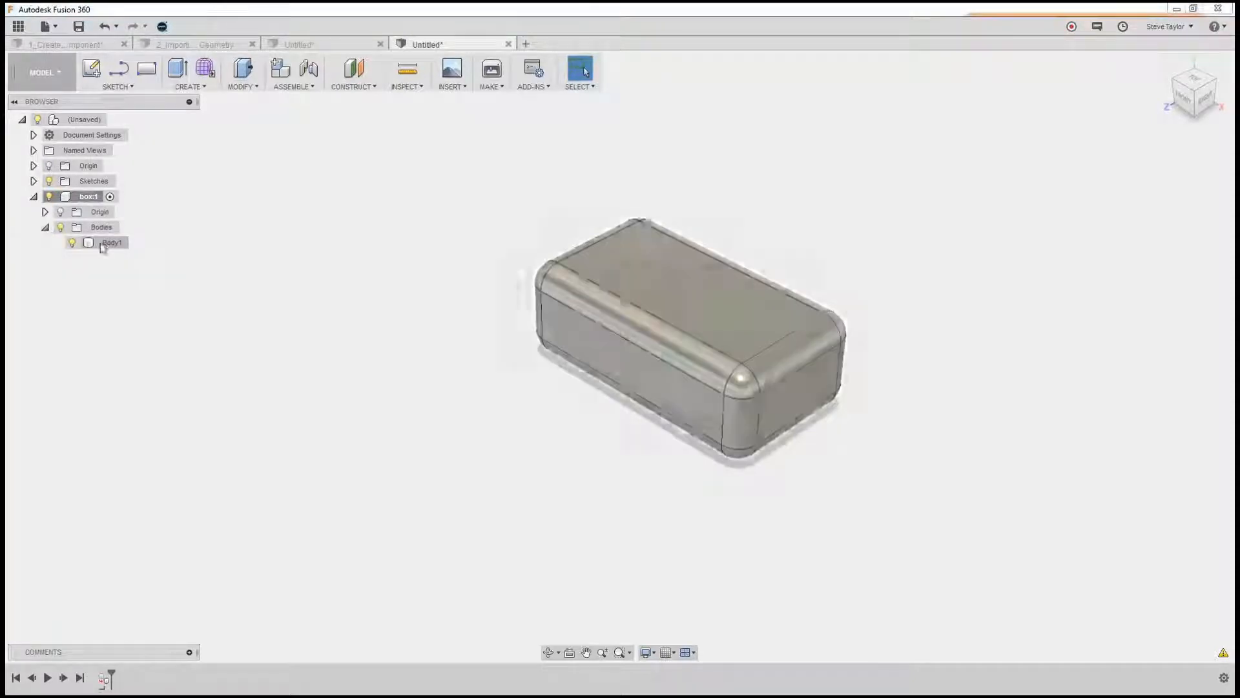
left_click(45, 228)
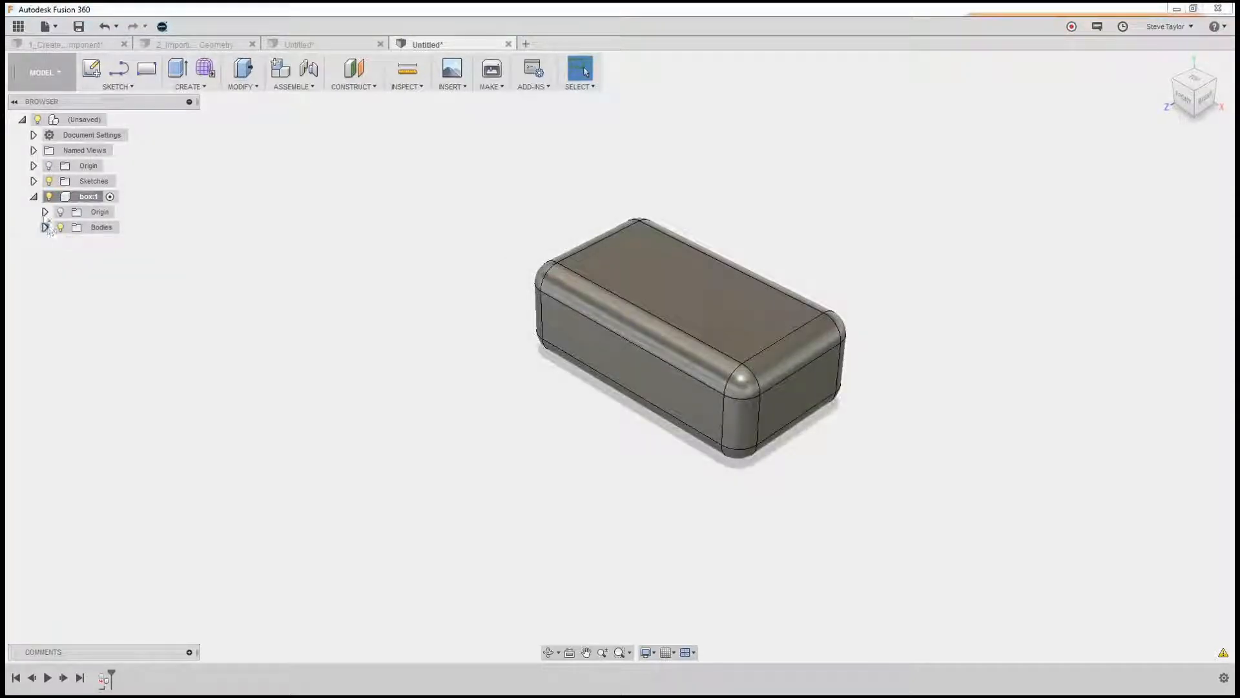
left_click(34, 181)
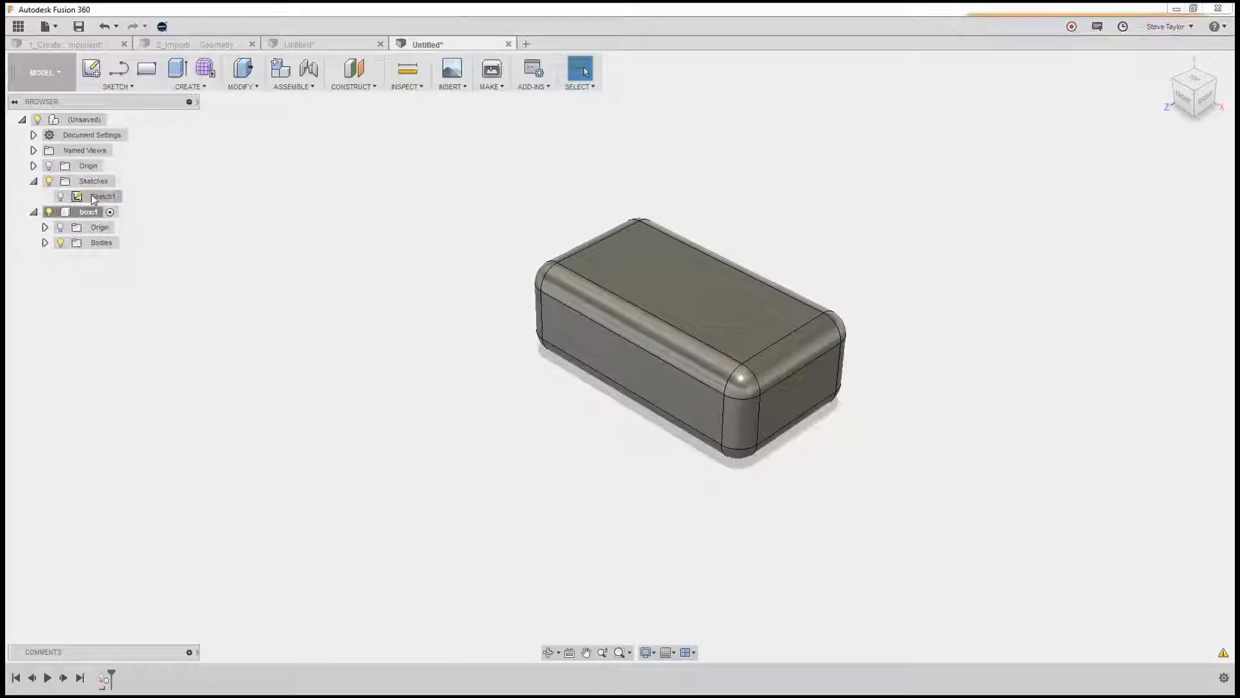
mouse_move(91, 196)
left_mouse_down()
mouse_move(91, 243)
mouse_move(92, 213)
left_mouse_up()
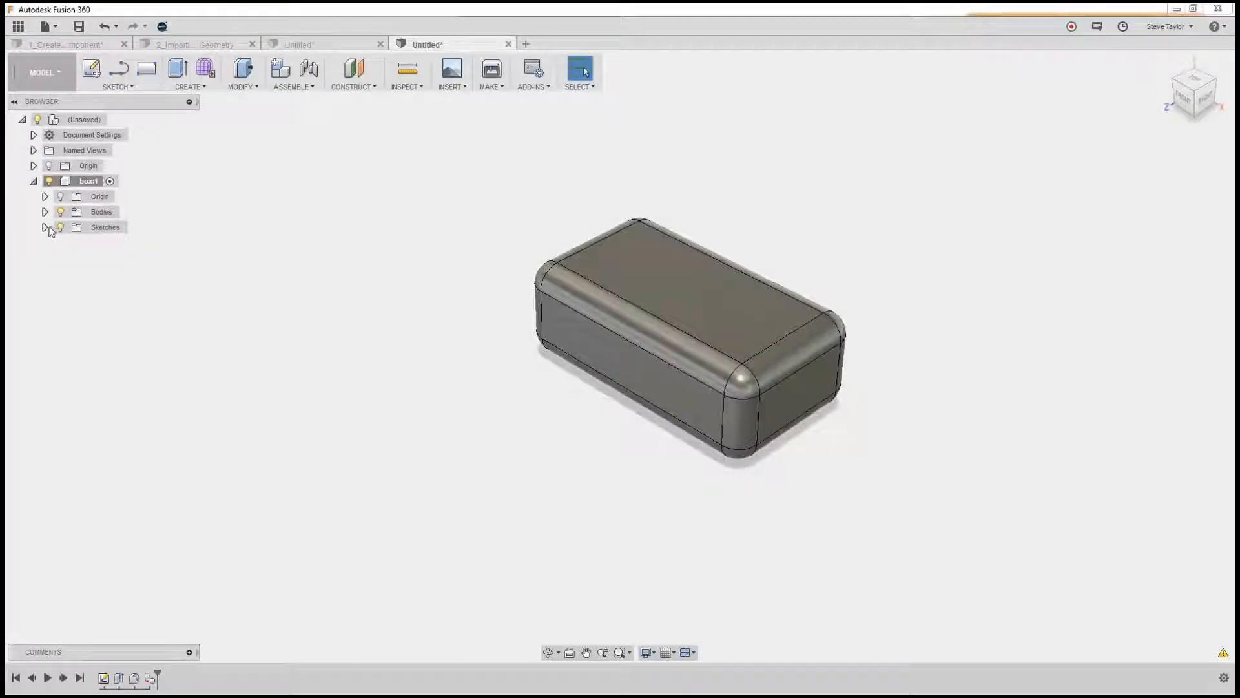
left_click(34, 181)
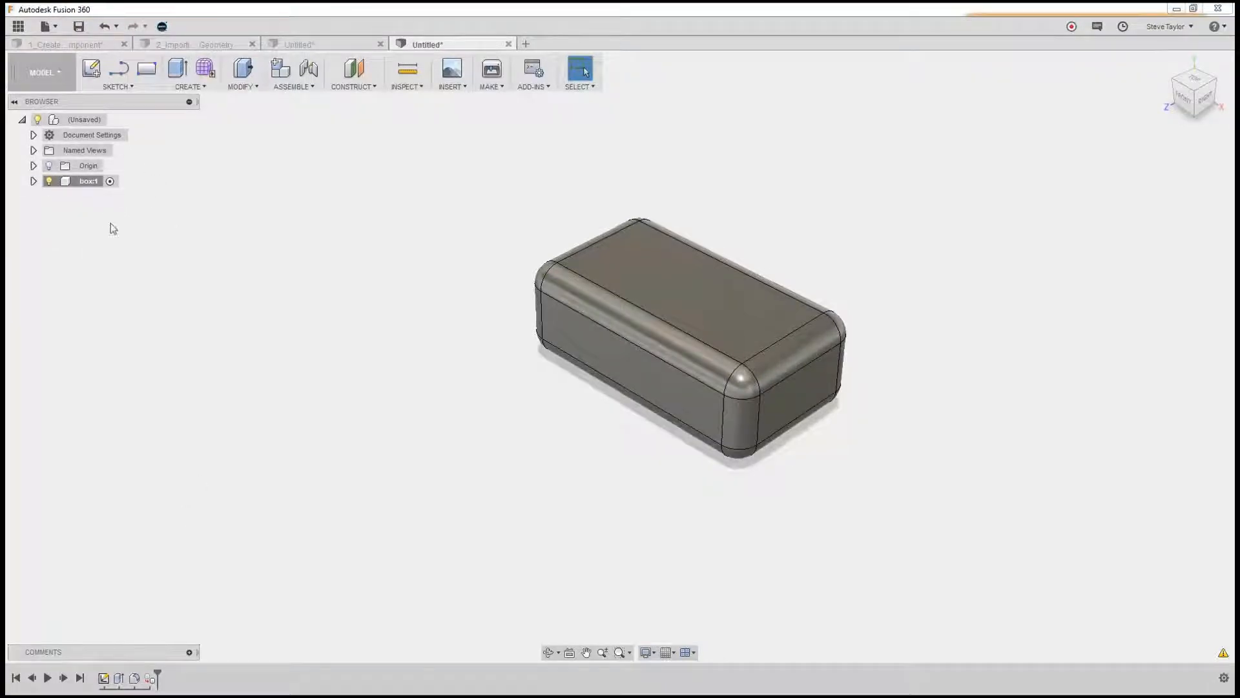
left_click(33, 181)
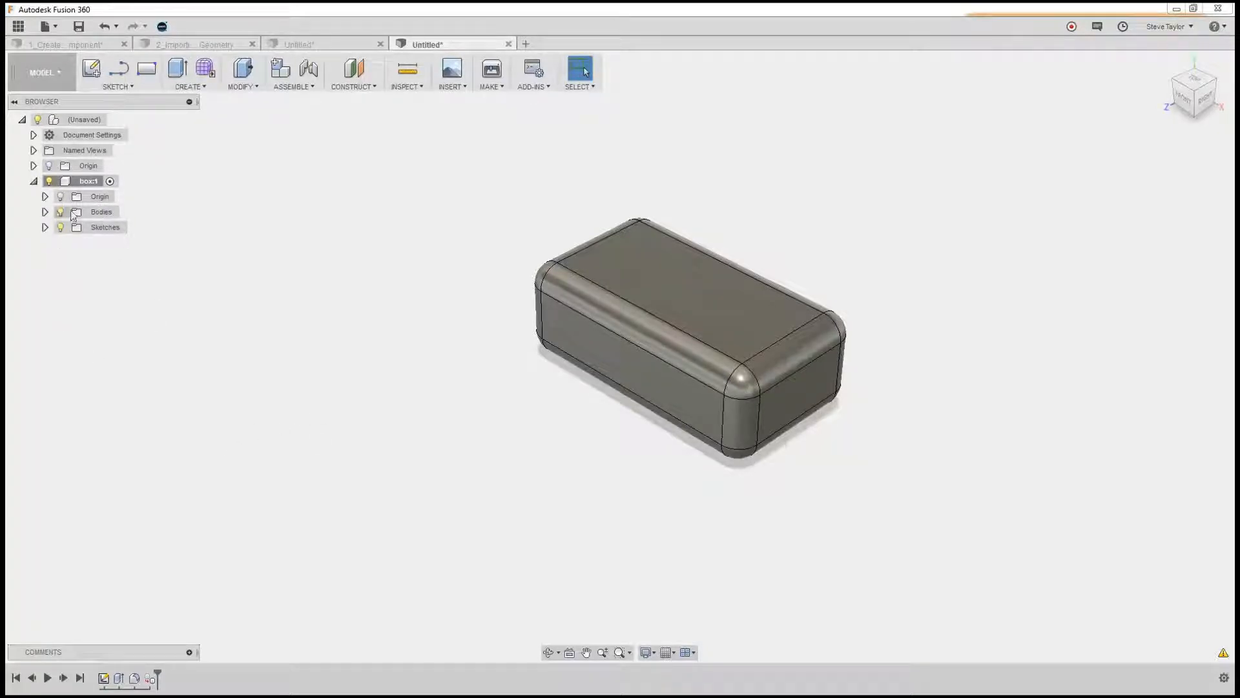
left_click(33, 180)
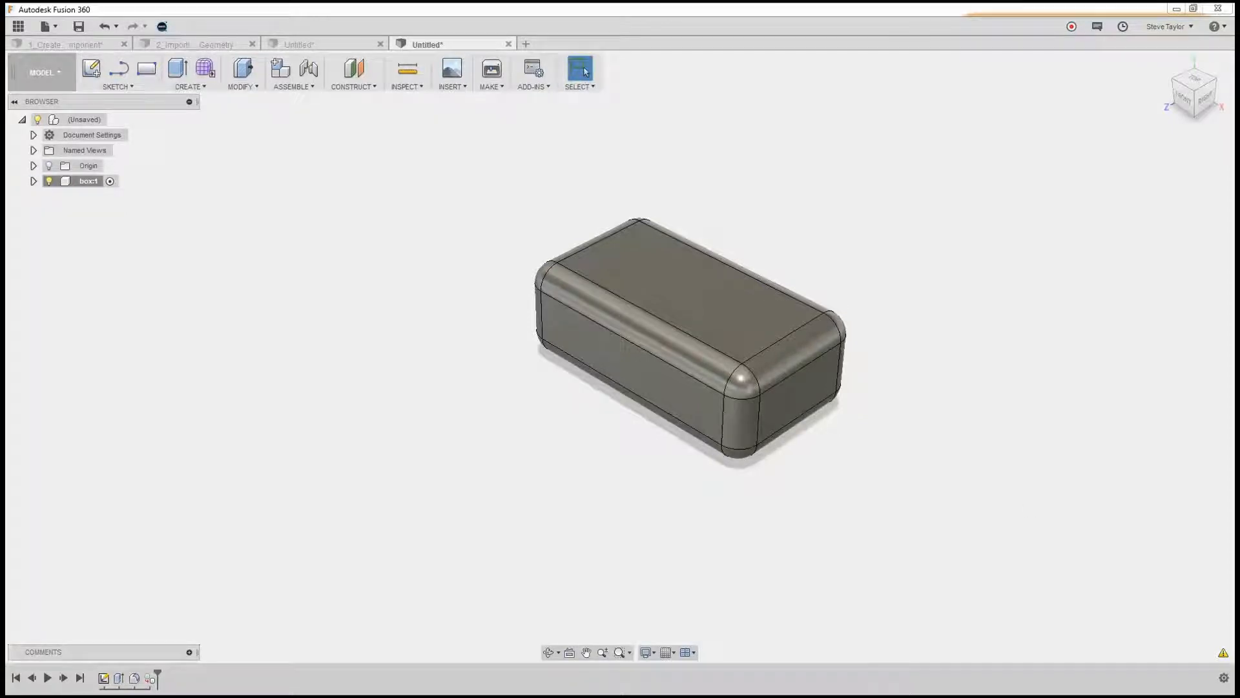
Create a second component under the root of the unsaved design and show its contents
right_click(78, 120)
left_click(98, 140)
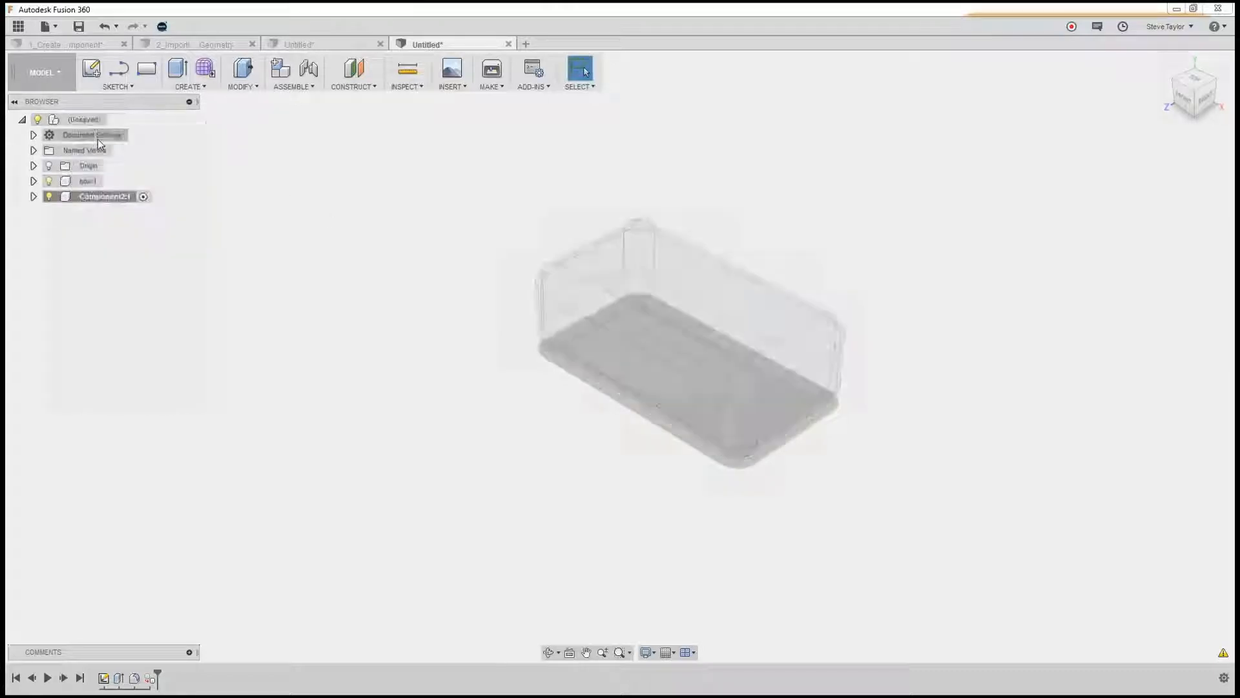
left_click(100, 198)
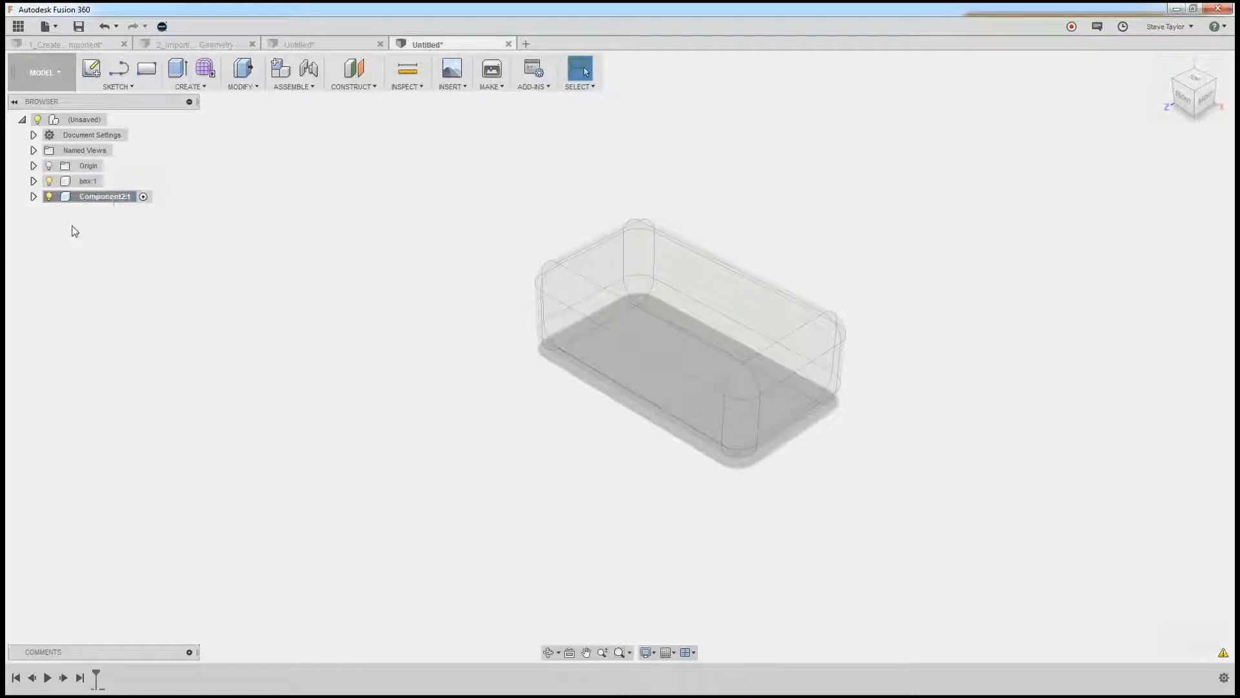
left_click(33, 196)
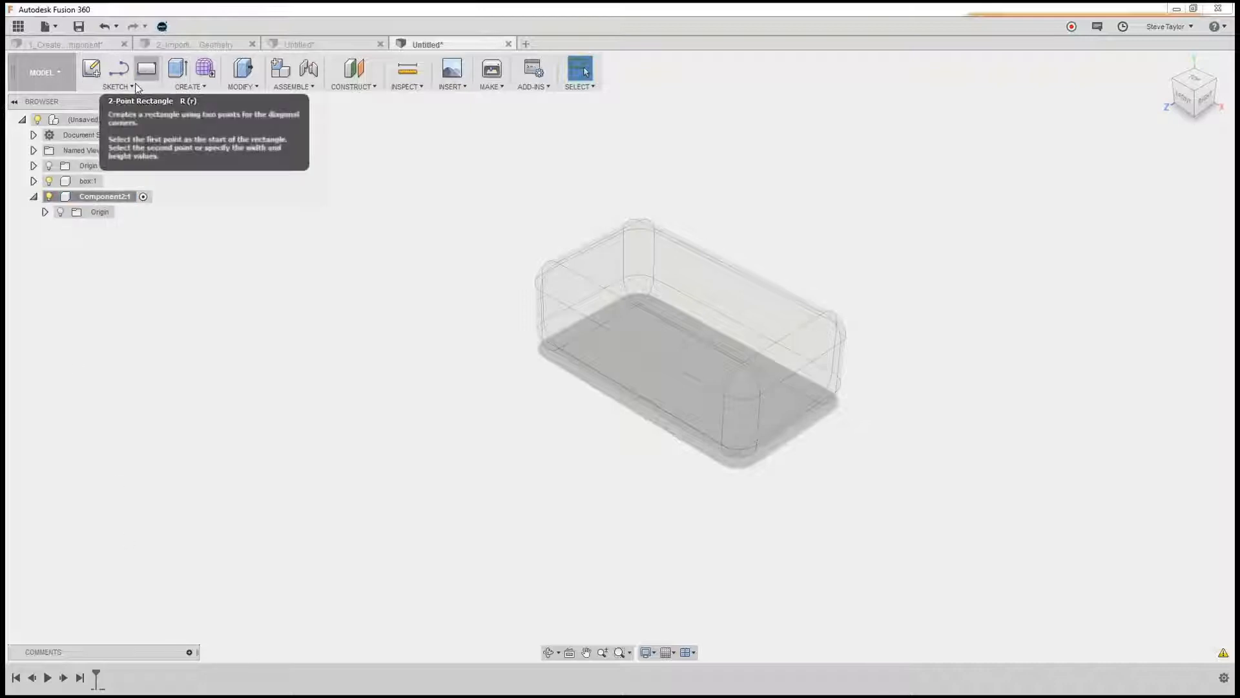
Sketch a circle about 201 mm² in area on the horizontal origin plane, within the block's footprint, and finish the sketch
left_click(117, 87)
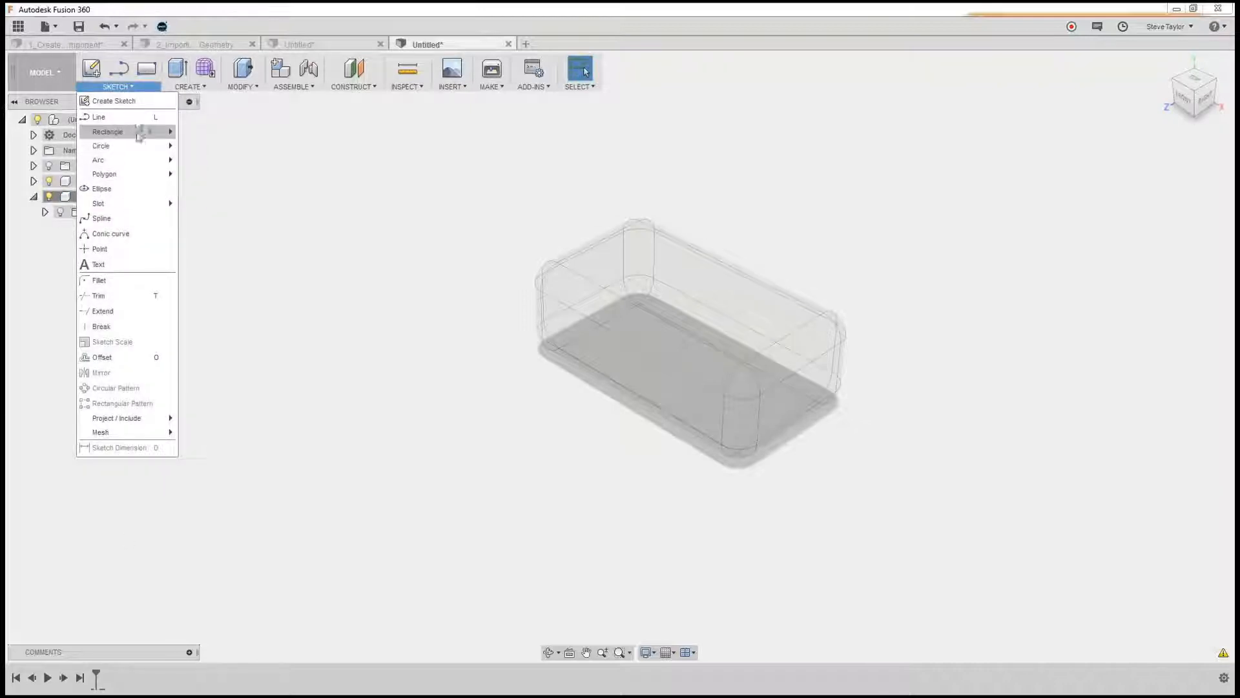
mouse_move(155, 146)
left_click(207, 145)
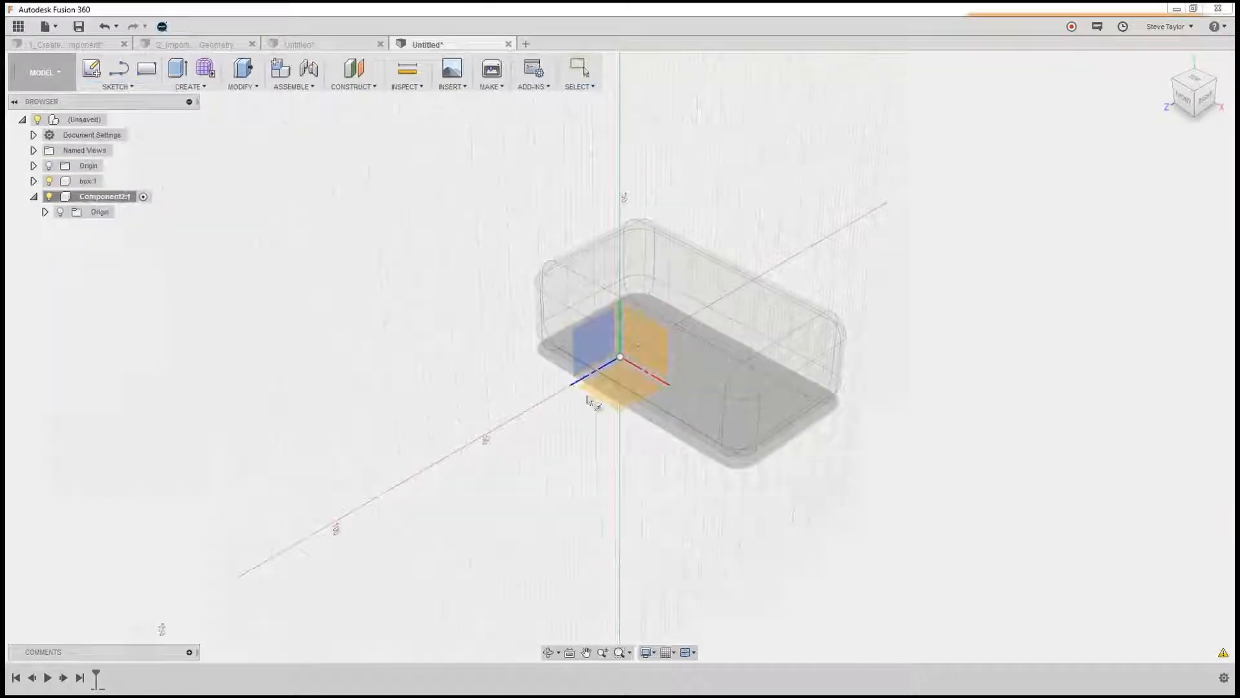
left_click(666, 300)
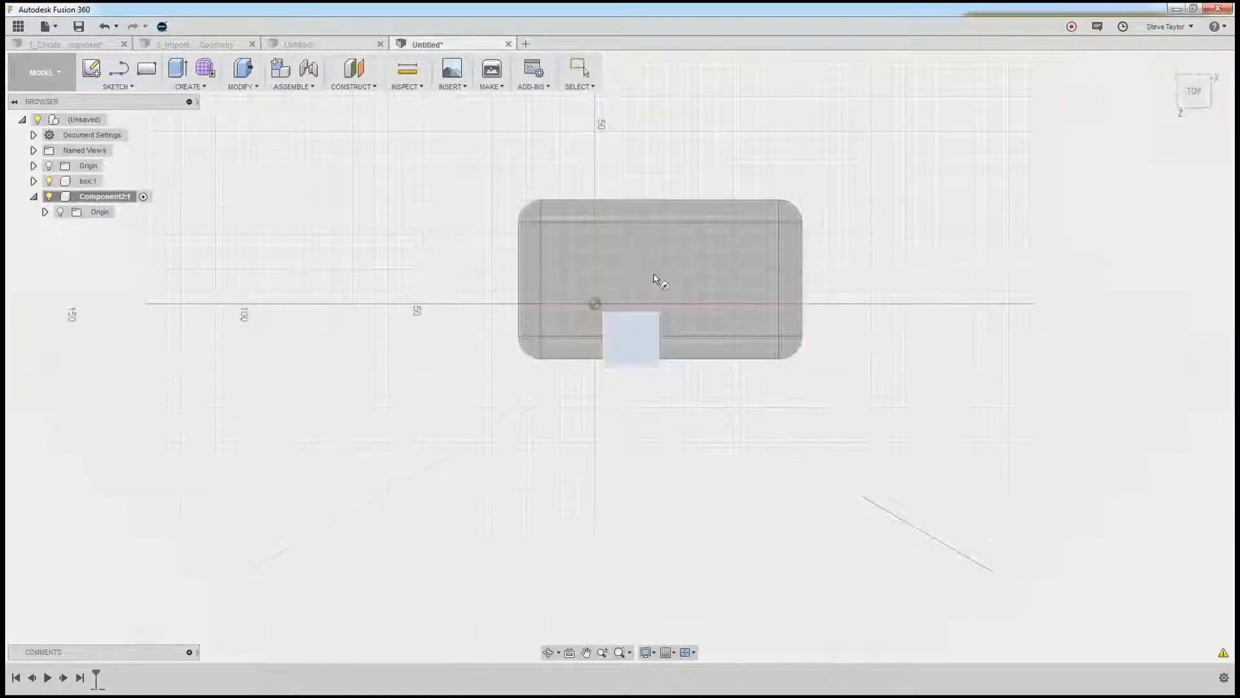
left_click(650, 275)
left_click(663, 275)
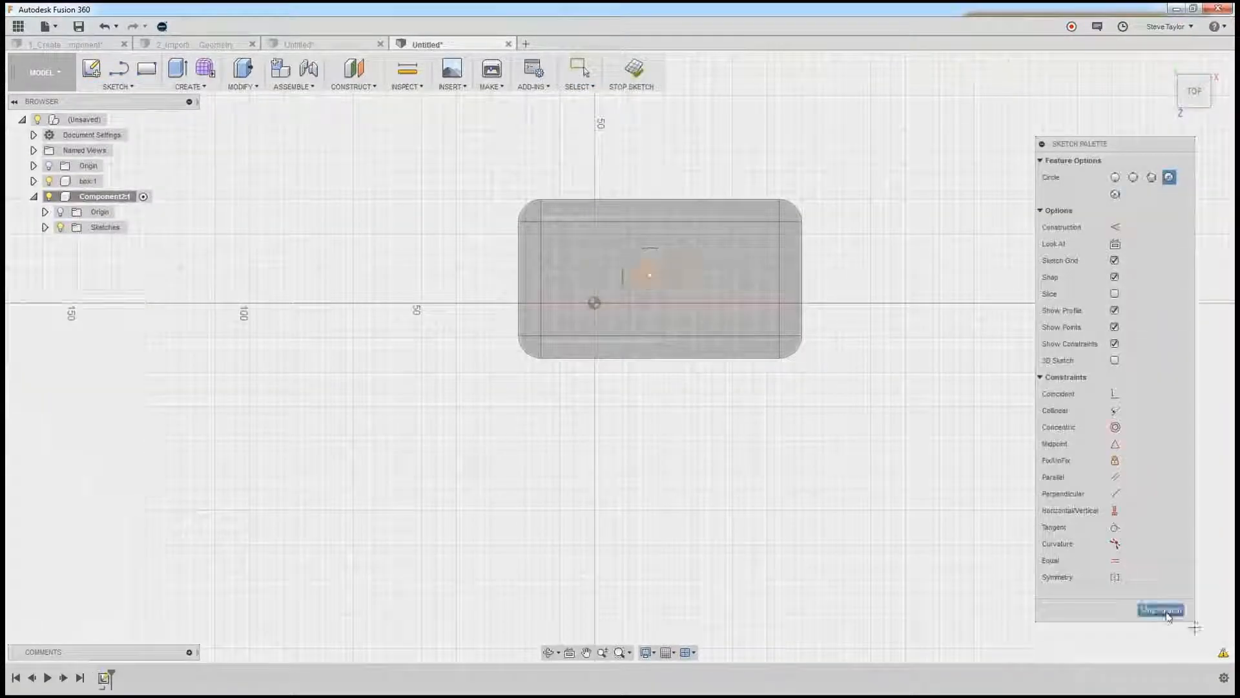
left_click(1166, 612)
Extrude the circle 51.837 mm upward as a new body in the second component
left_click(178, 70)
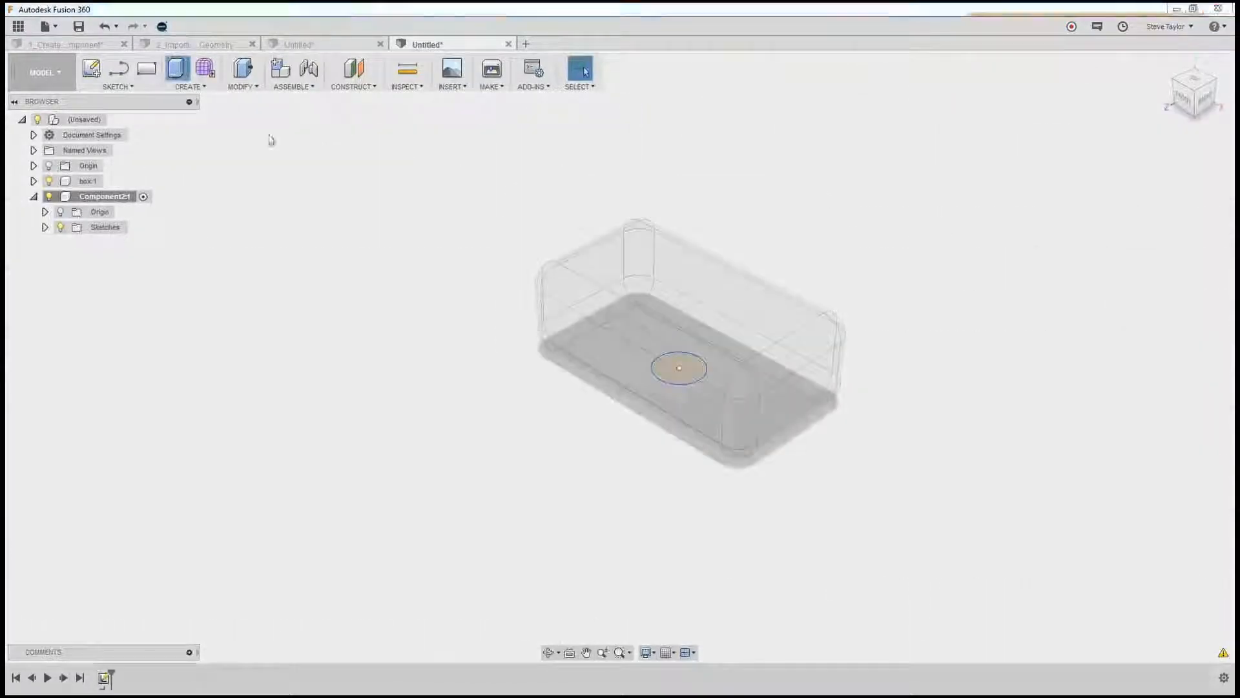
left_click(688, 364)
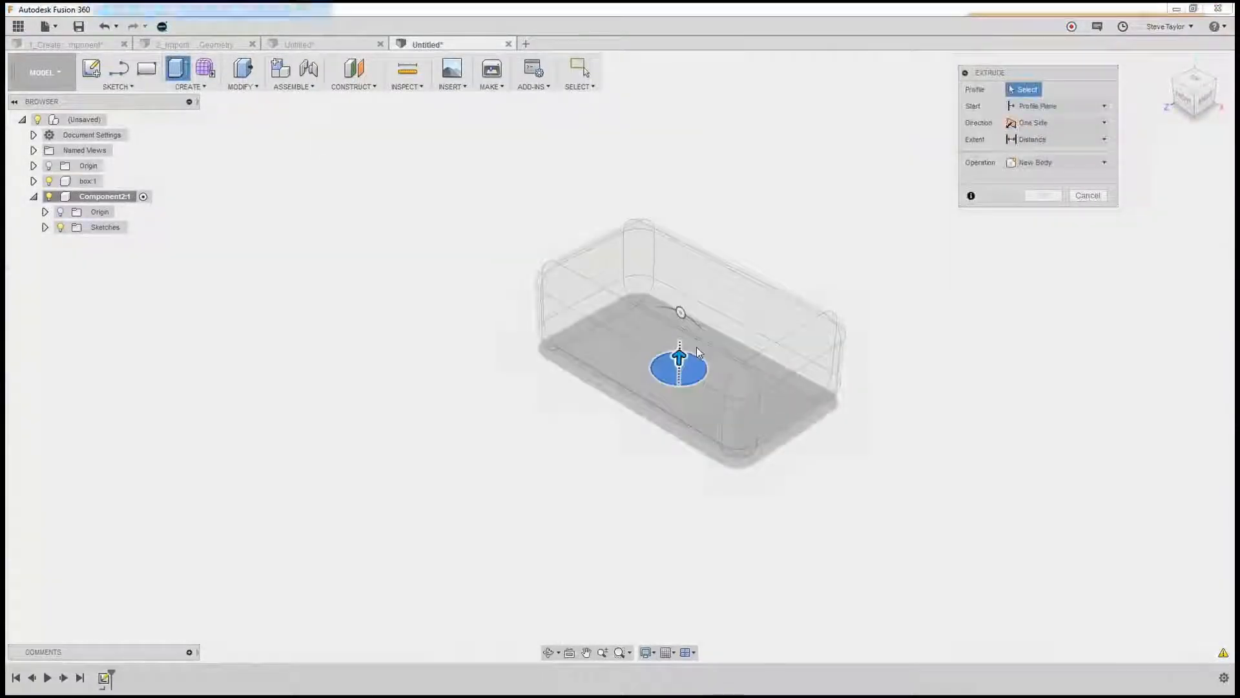
left_click_drag(680, 336, 690, 201)
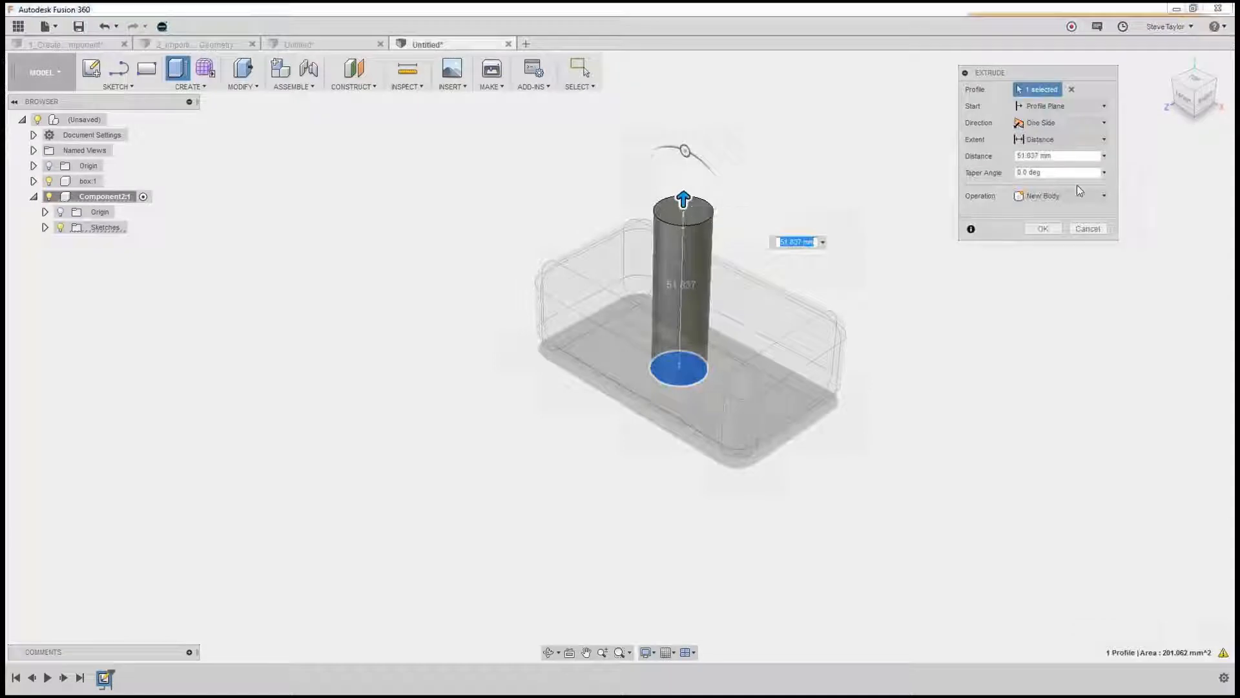
left_click(1043, 229)
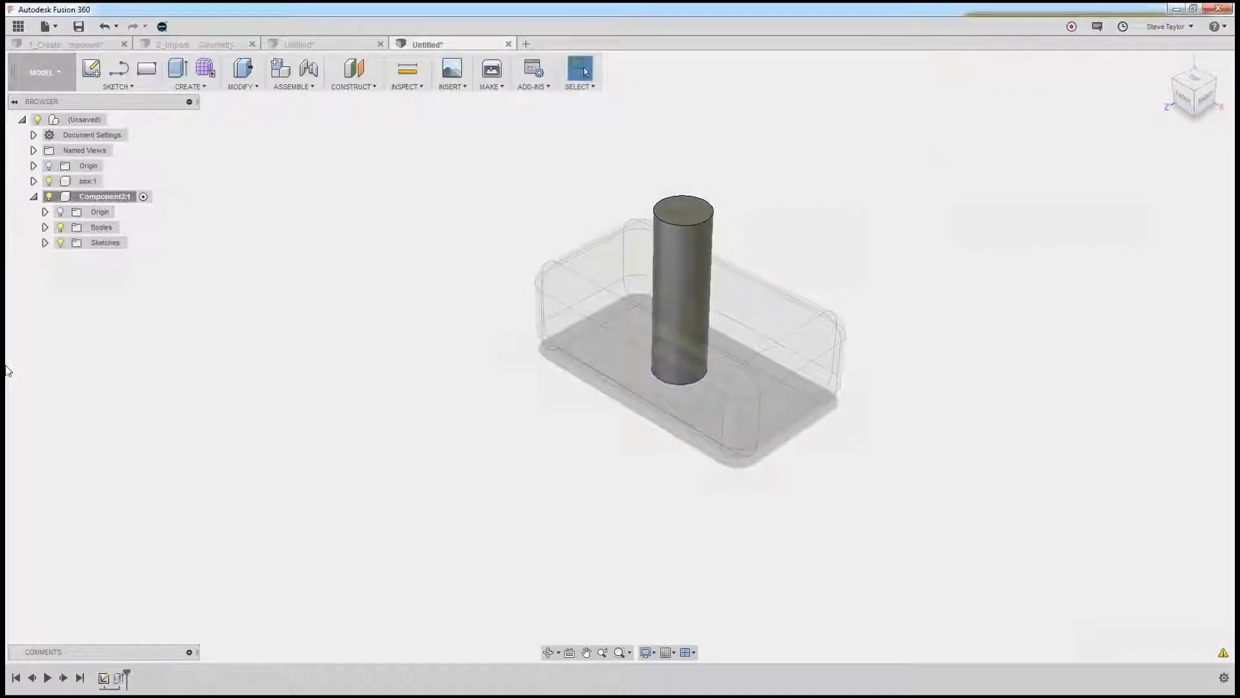
left_click(44, 227)
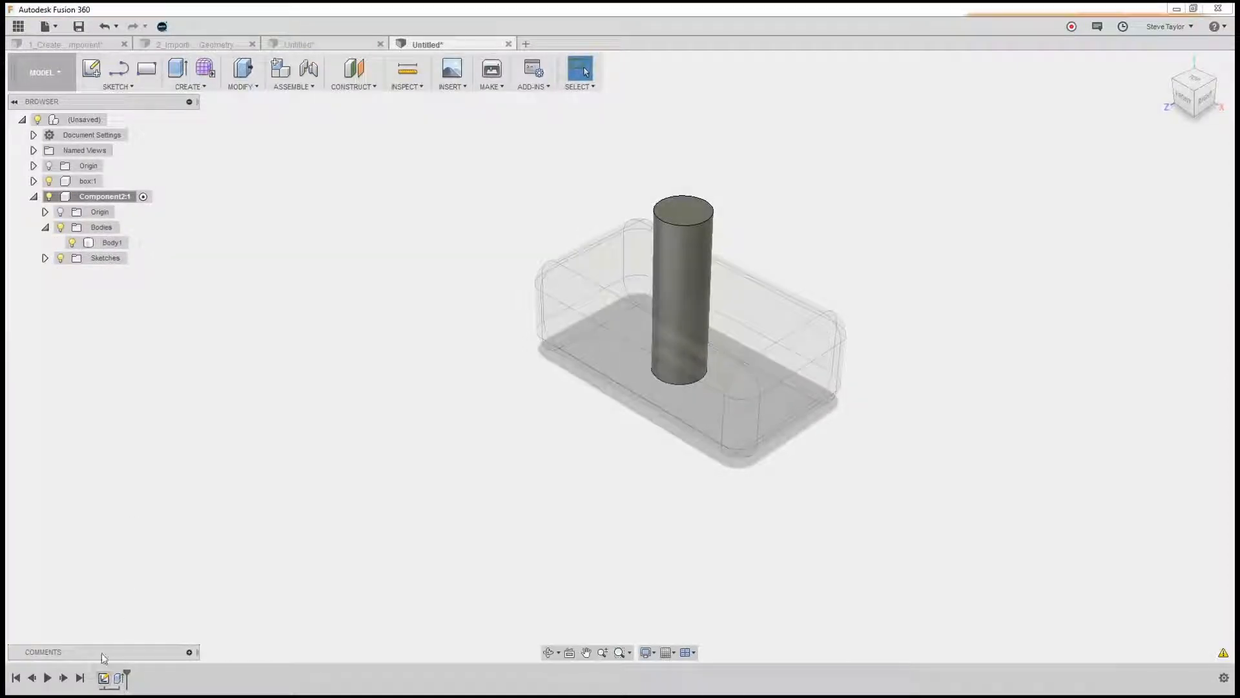
left_click(672, 249)
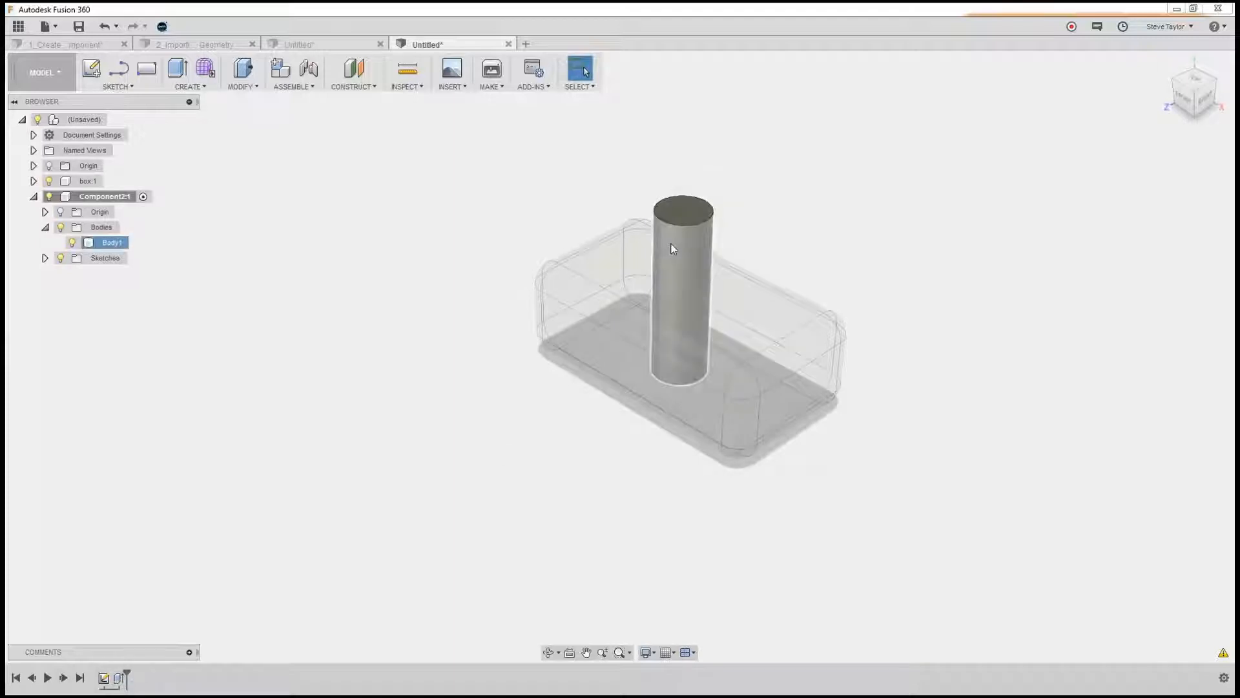
left_click(45, 227)
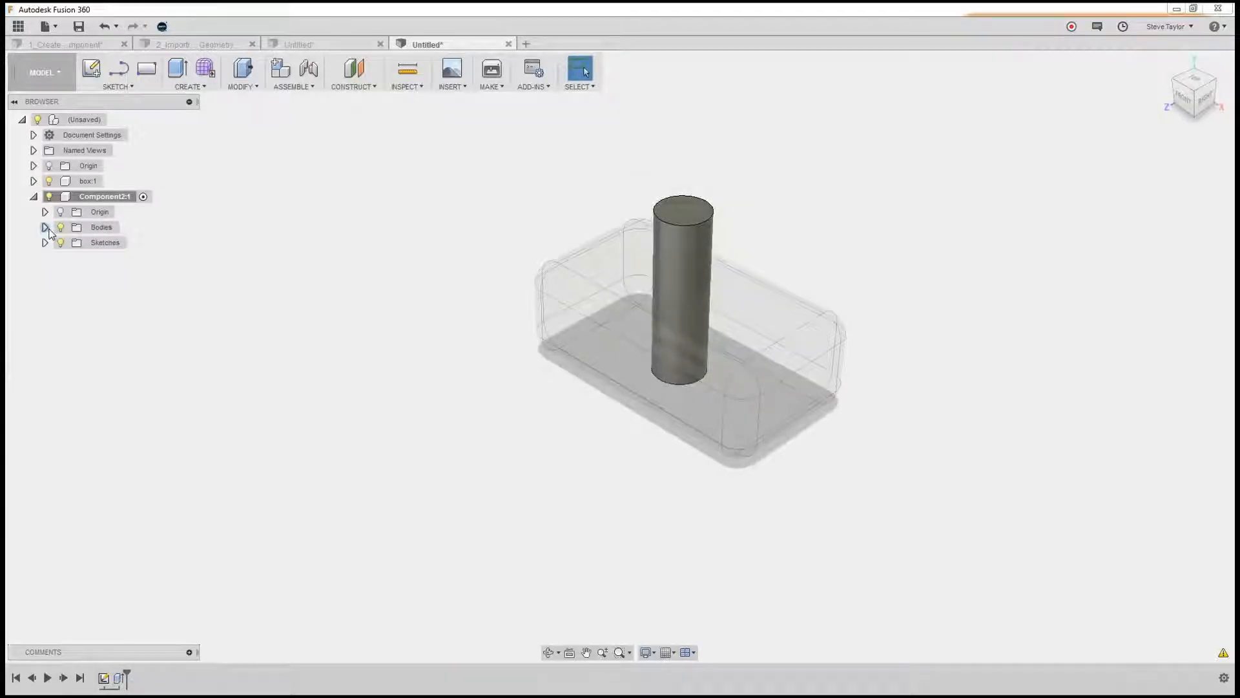
Activate the box component, and return to the root assembly with nothing selected
left_click(110, 182)
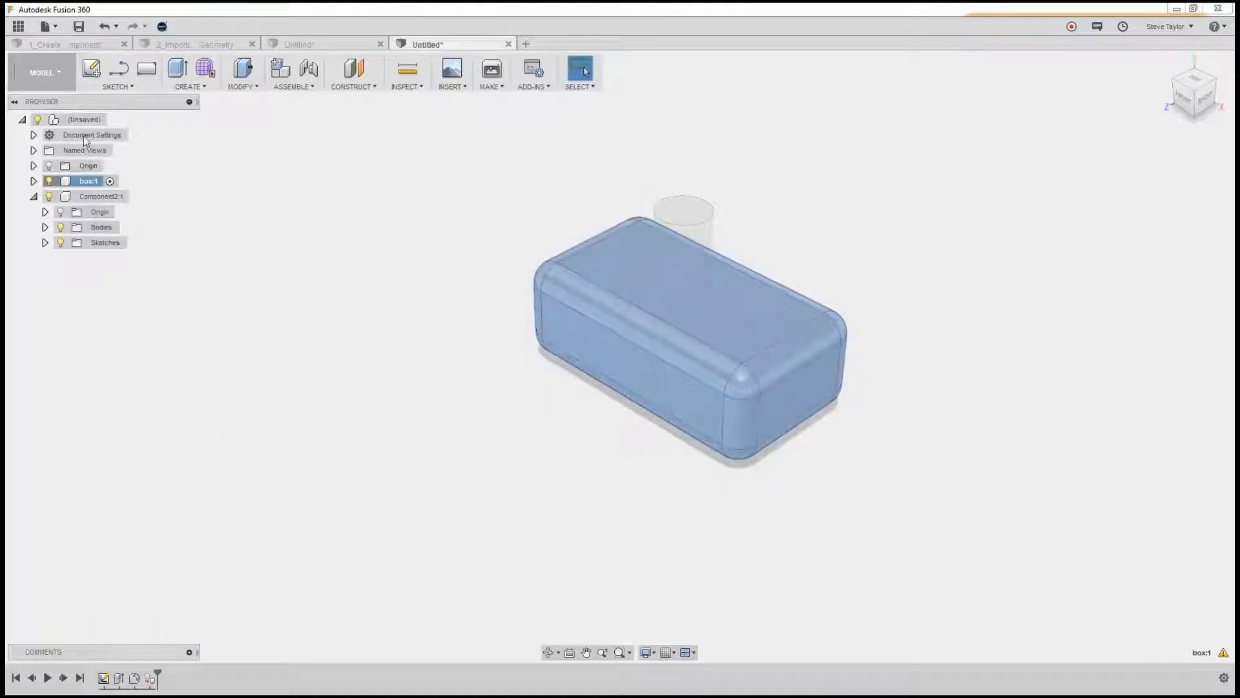
left_click(114, 120)
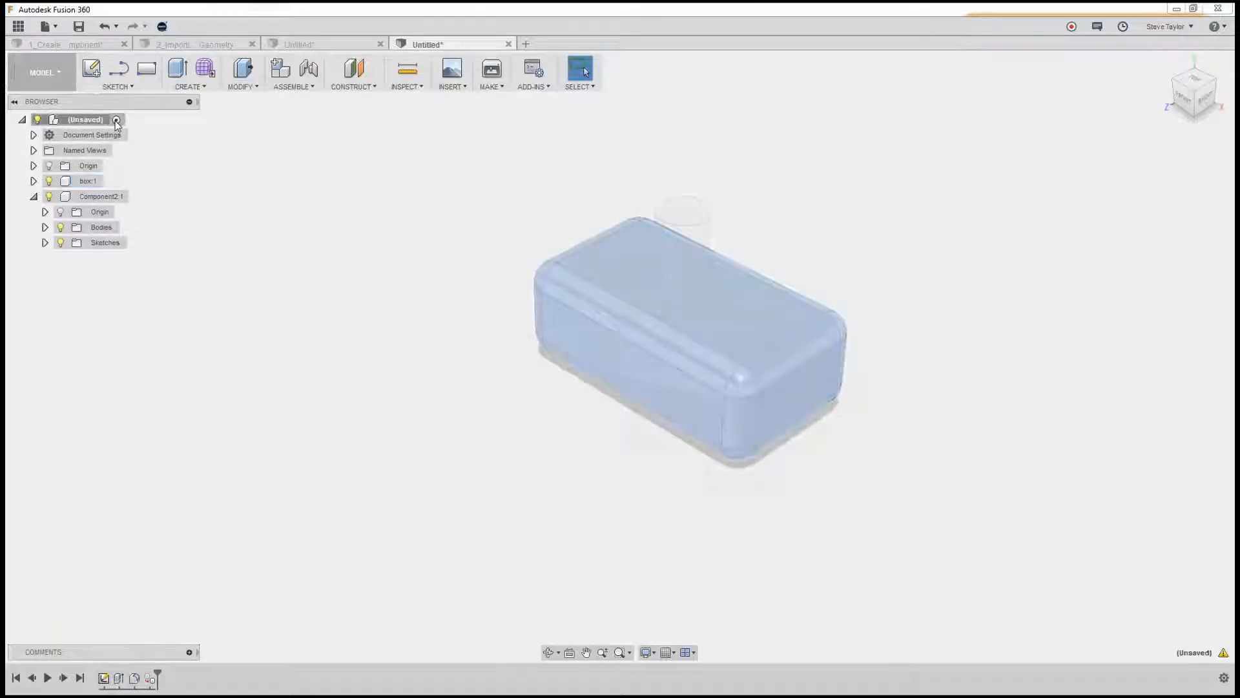
left_click(458, 385)
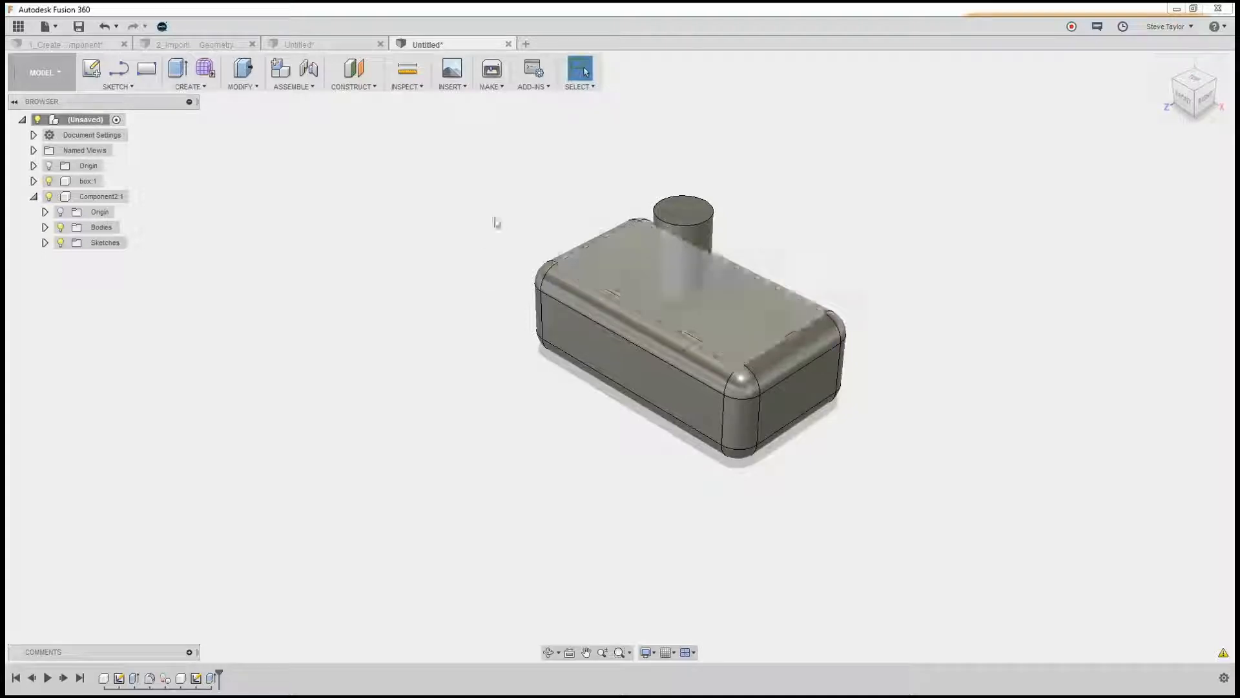
Switch to the imported housing design and add a full-length ISO Metric M3x0.5 right-hand thread to the raised boss's hole
left_click(313, 44)
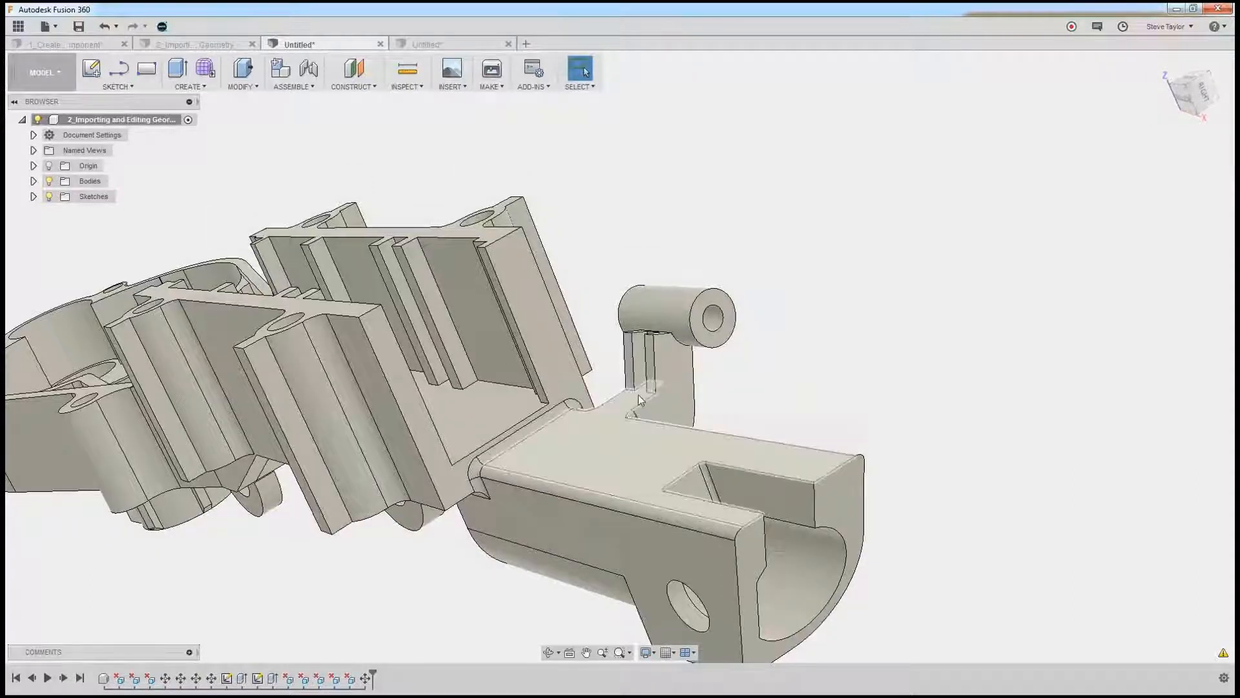
left_click(711, 319)
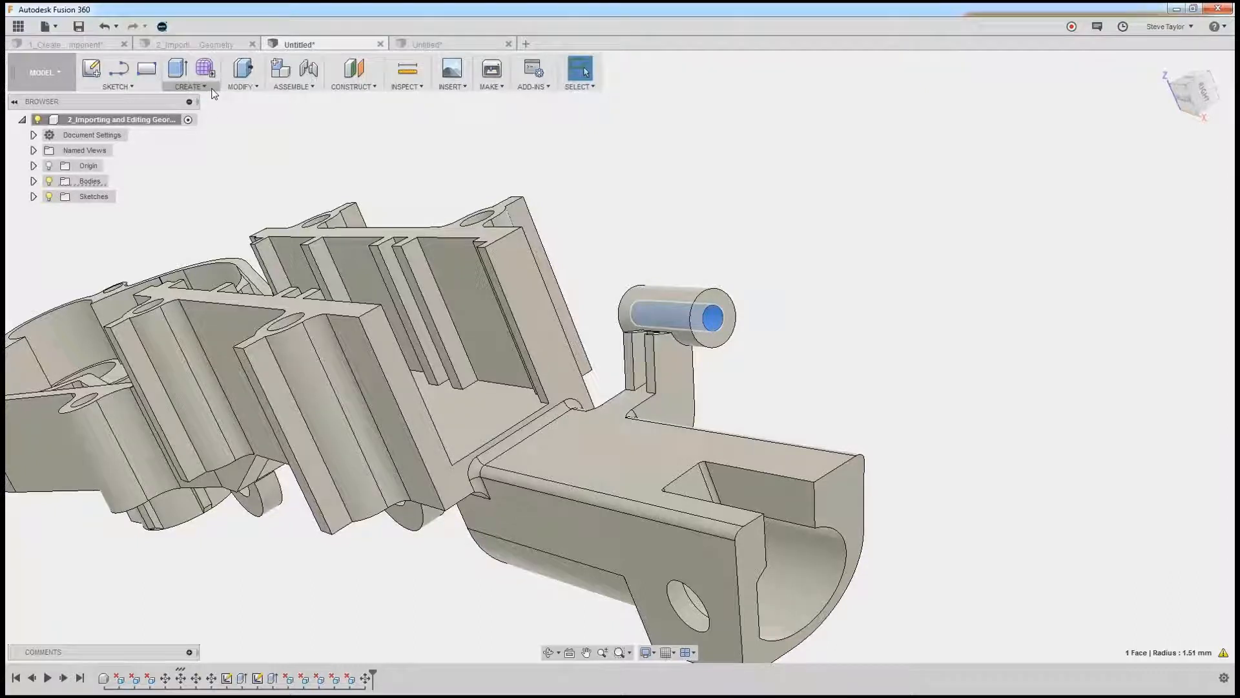
left_click(191, 86)
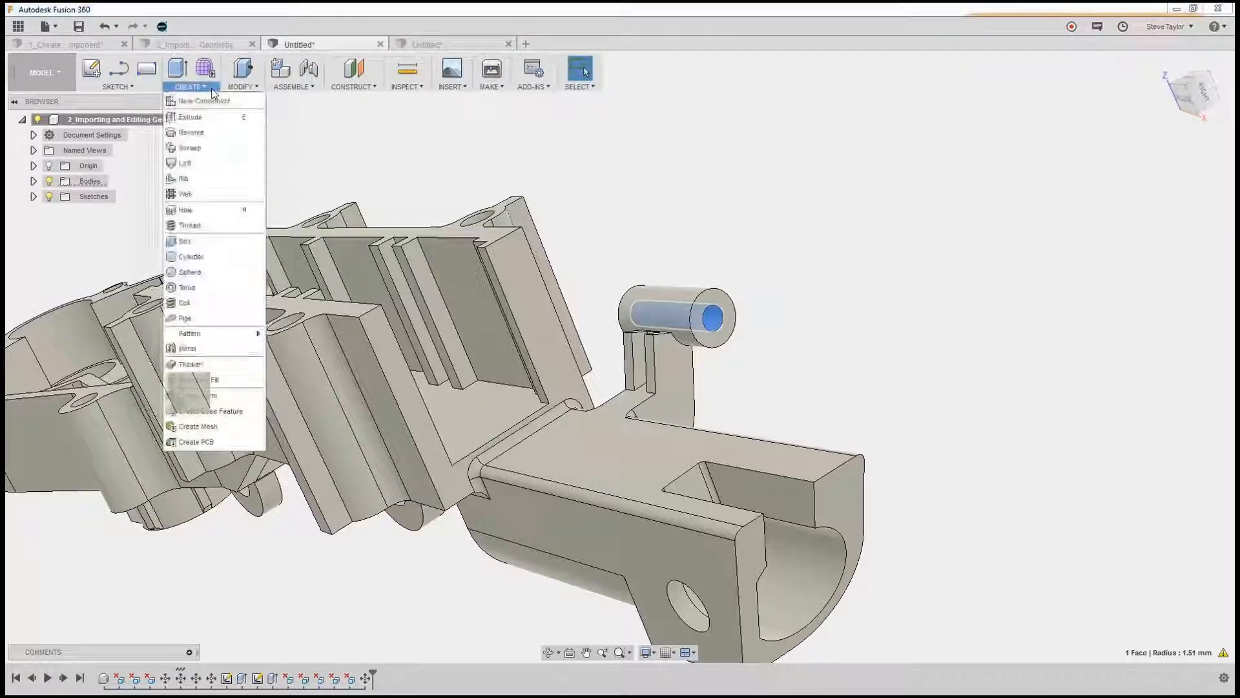
left_click(197, 226)
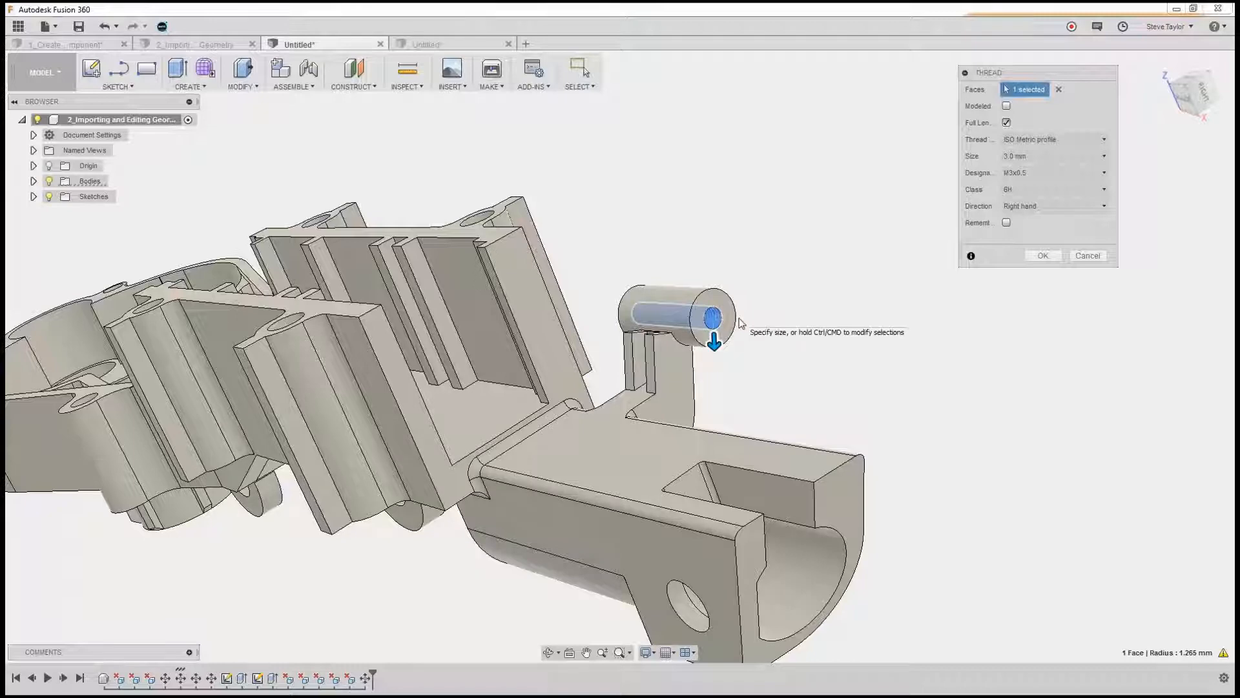
scroll(742, 323, "up", 5)
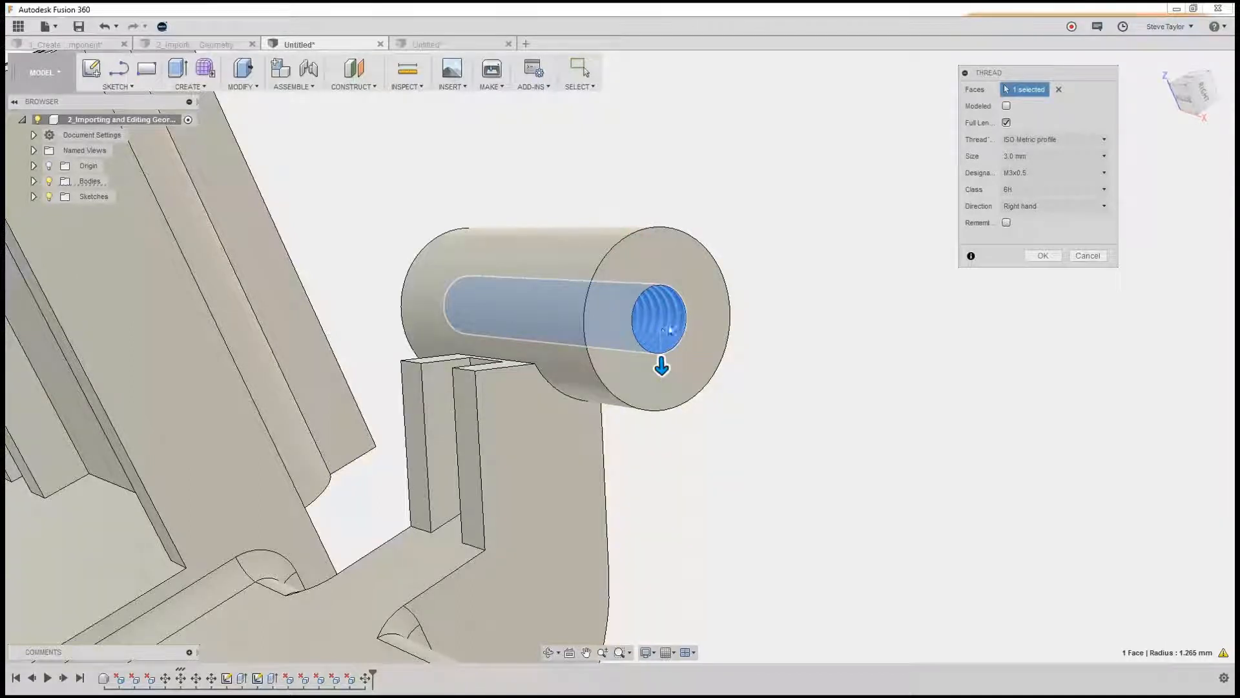
left_click(1038, 255)
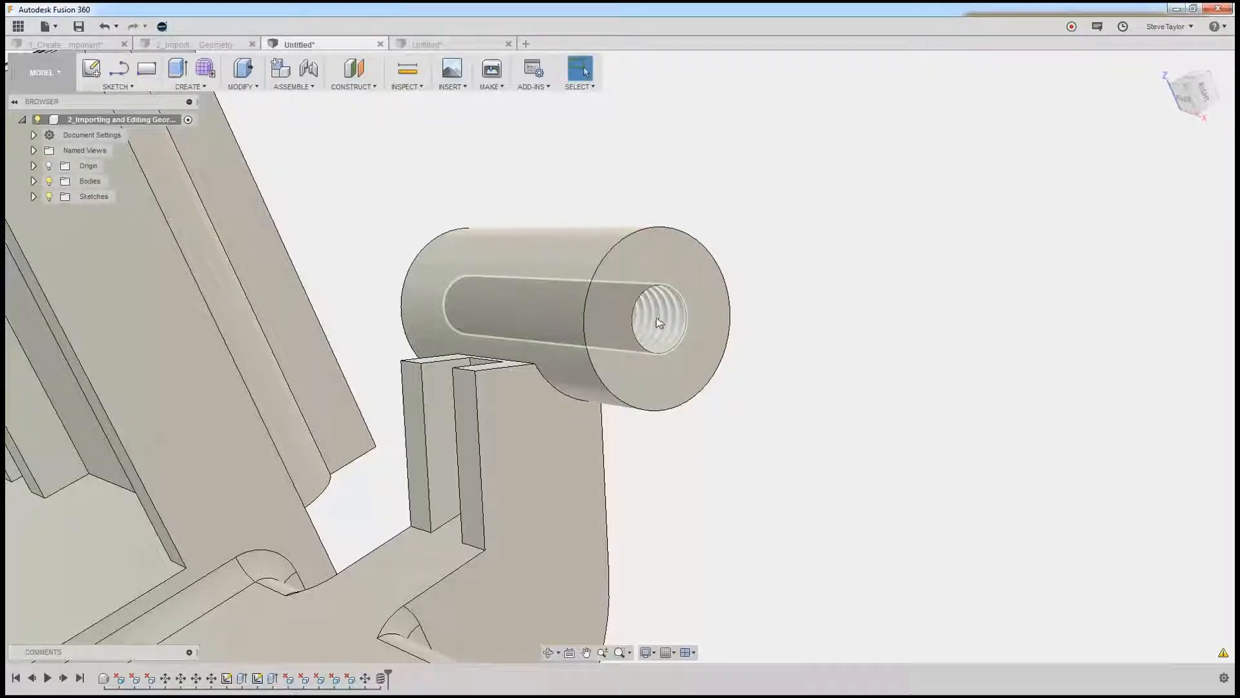
Add a partial-length ISO Metric M7x1 thread, about 3.524 mm long with zero offset, to the boss's outer cylindrical face
left_click(488, 255)
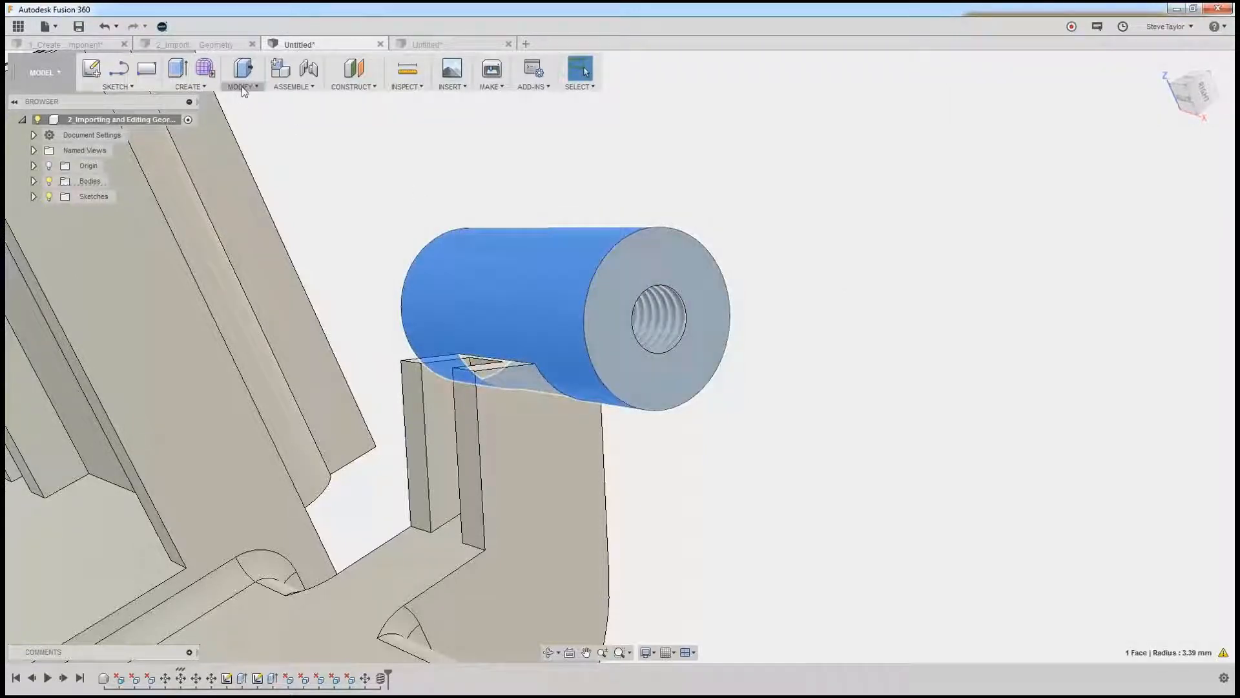
left_click(195, 89)
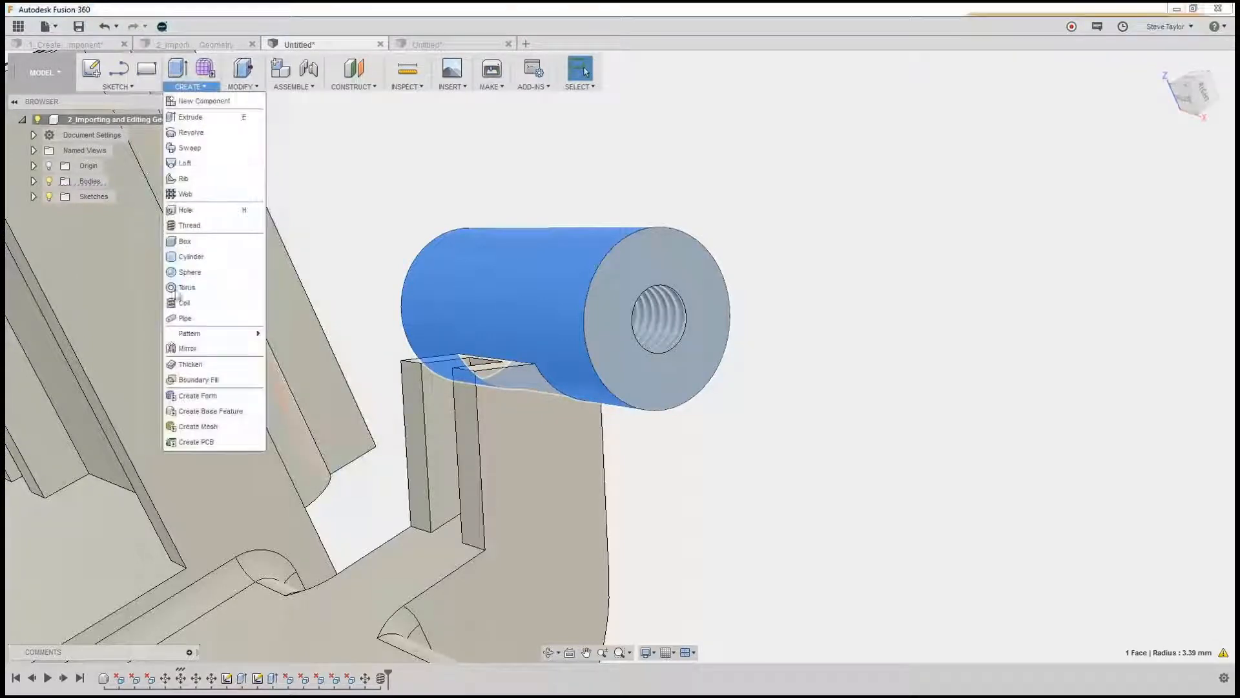
left_click(189, 224)
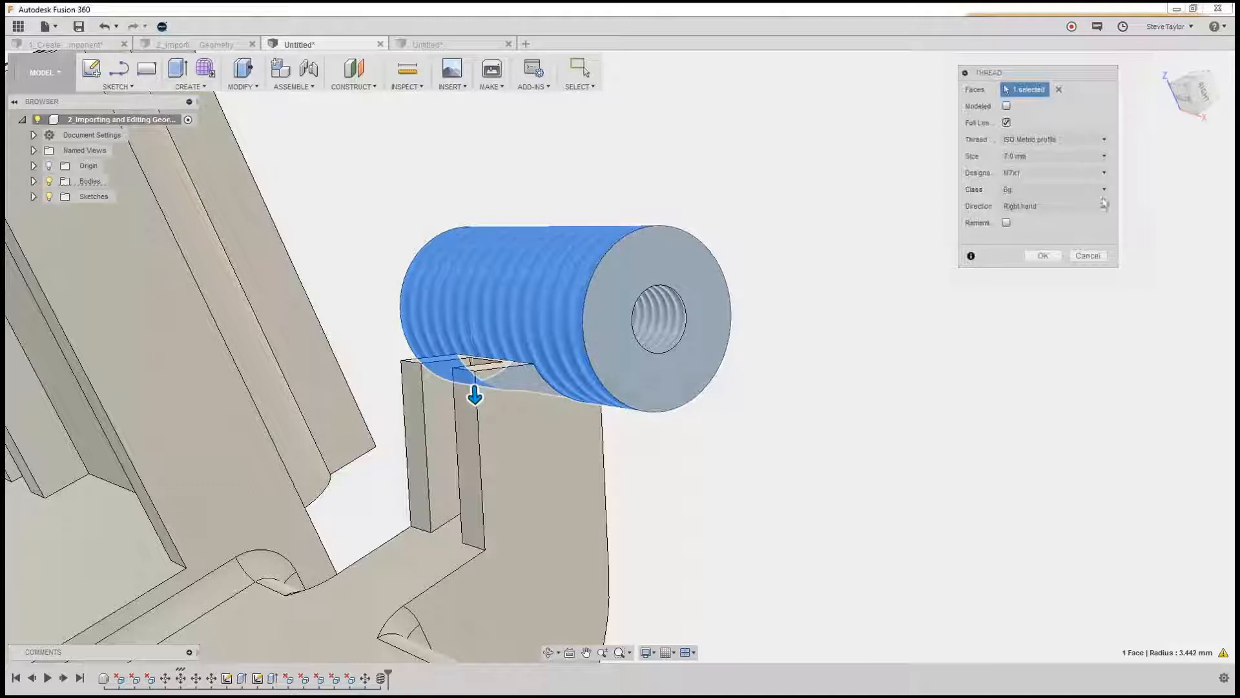
left_click(1007, 122)
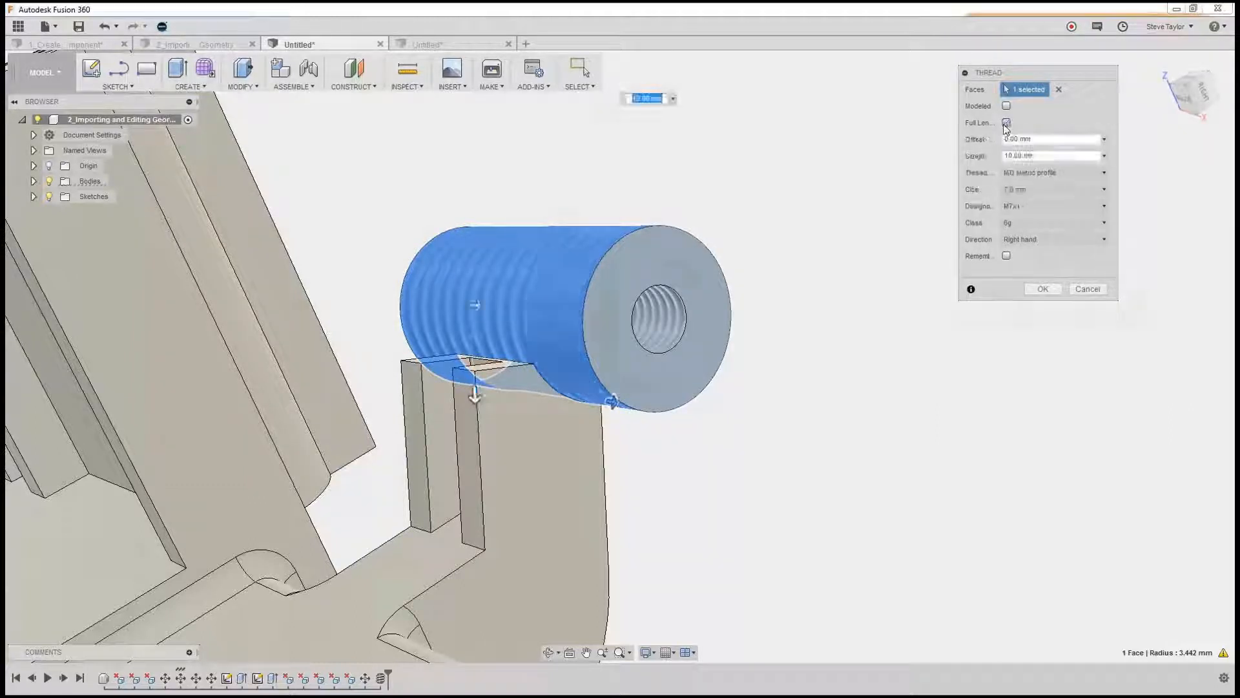
left_click_drag(595, 403, 529, 394)
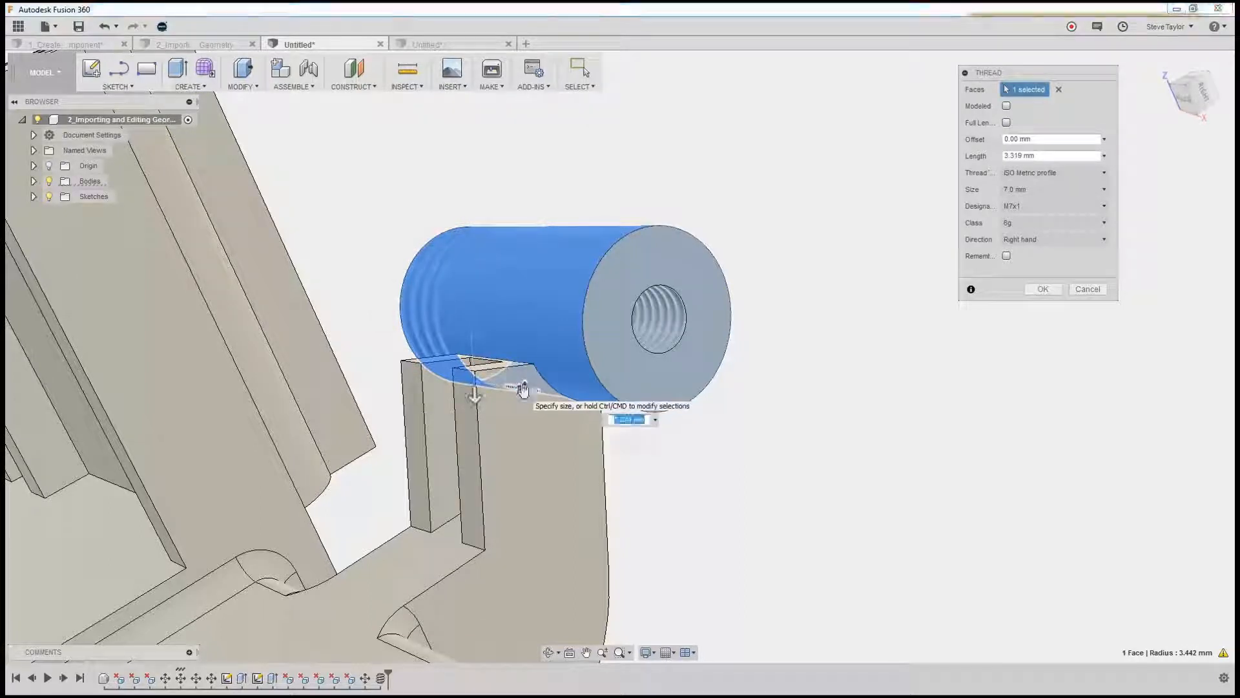
left_click(1057, 284)
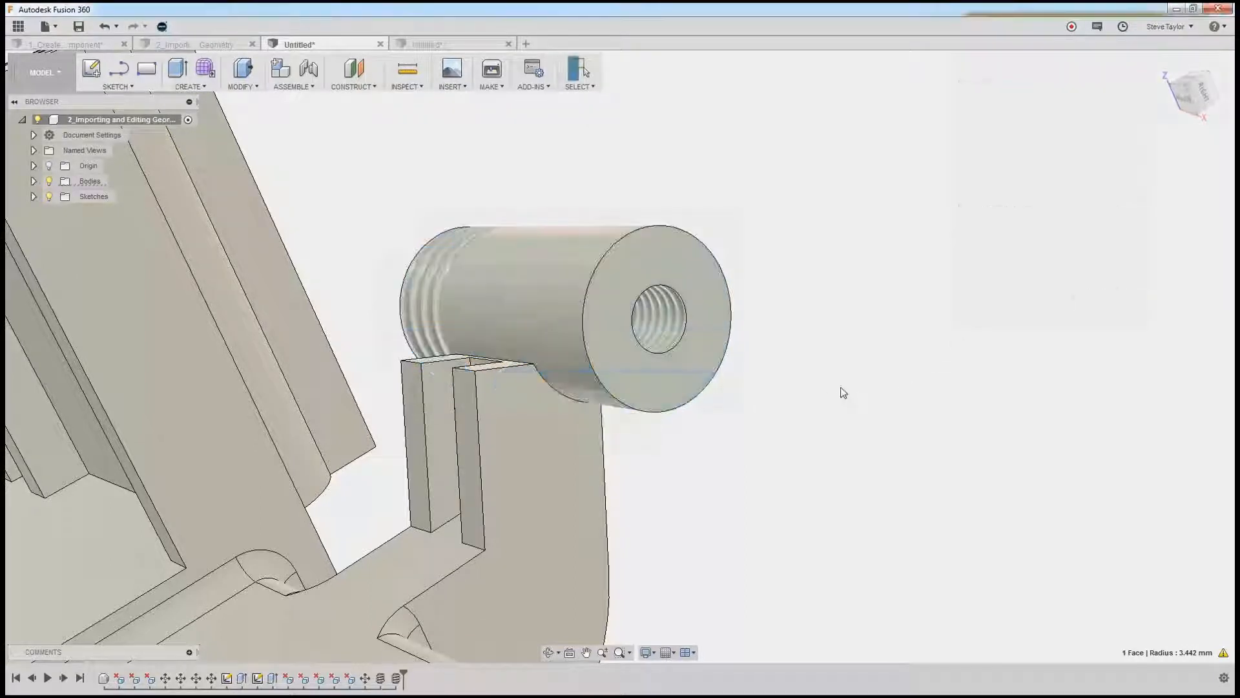
Edit the boss's outer M7x1 thread so that it is created as modeled geometry
middle_click_drag(815, 382, 688, 380, "shift")
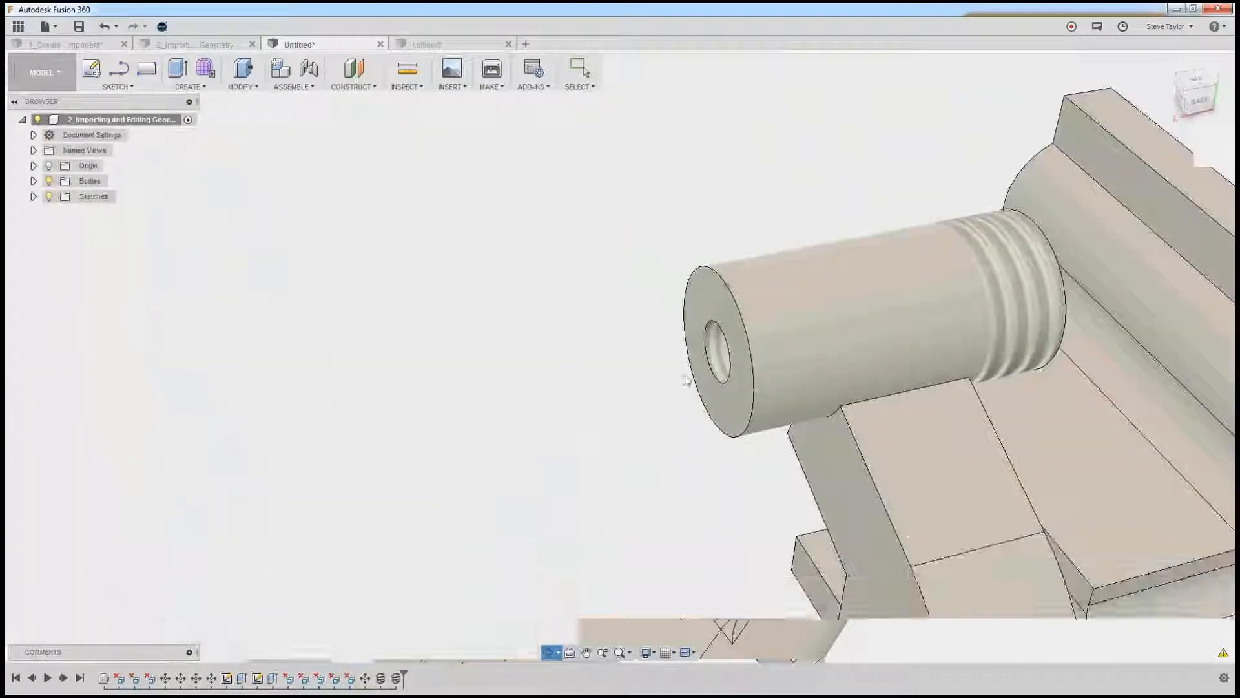
middle_click_drag(806, 394, 926, 528)
middle_click_drag(776, 488, 764, 492, "shift")
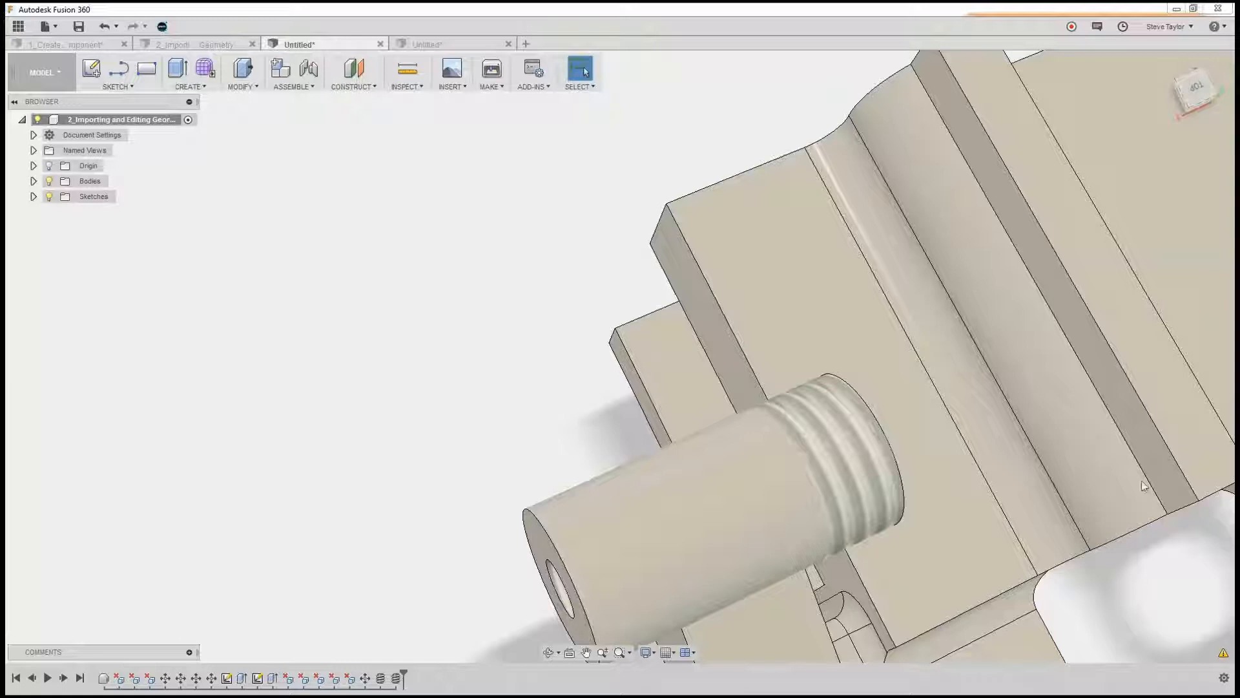
double_click(397, 678)
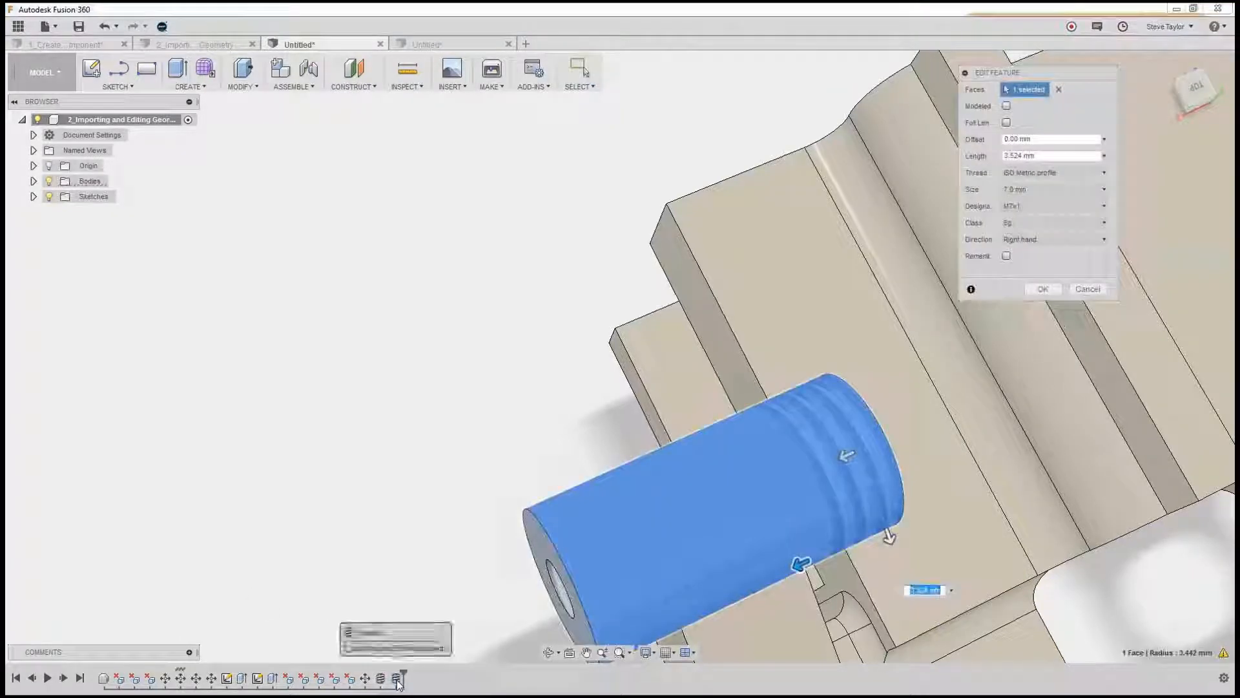
left_click(1006, 106)
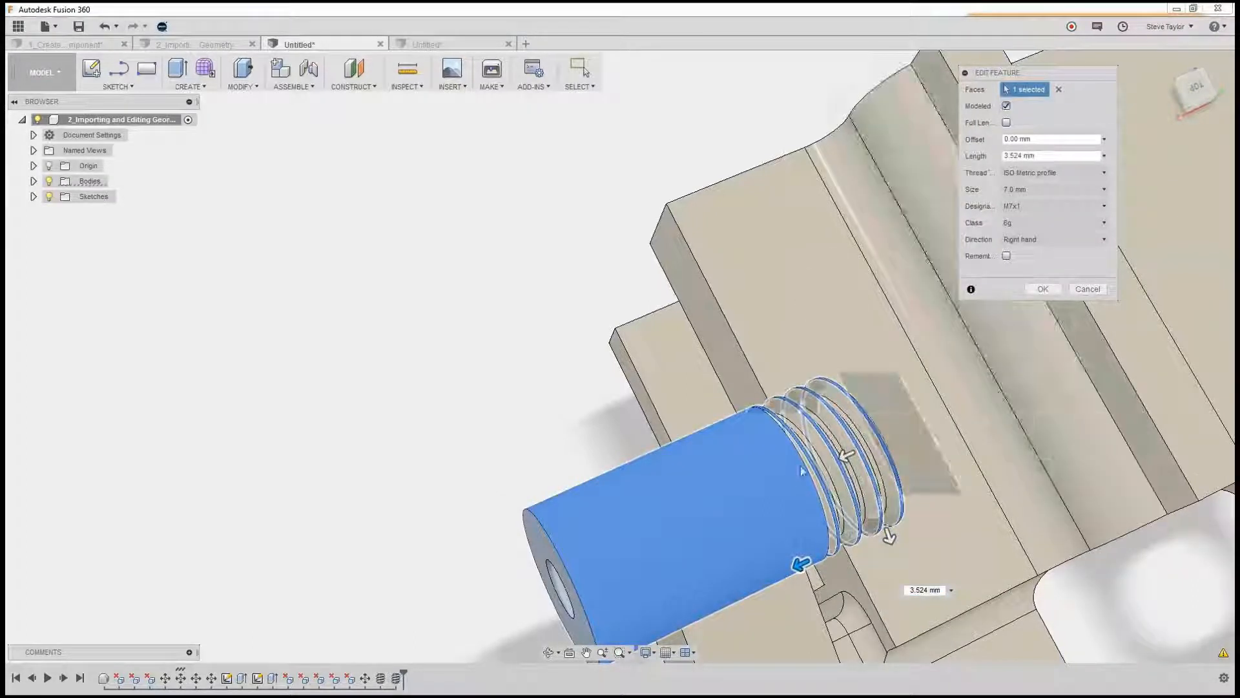
left_click(1056, 291)
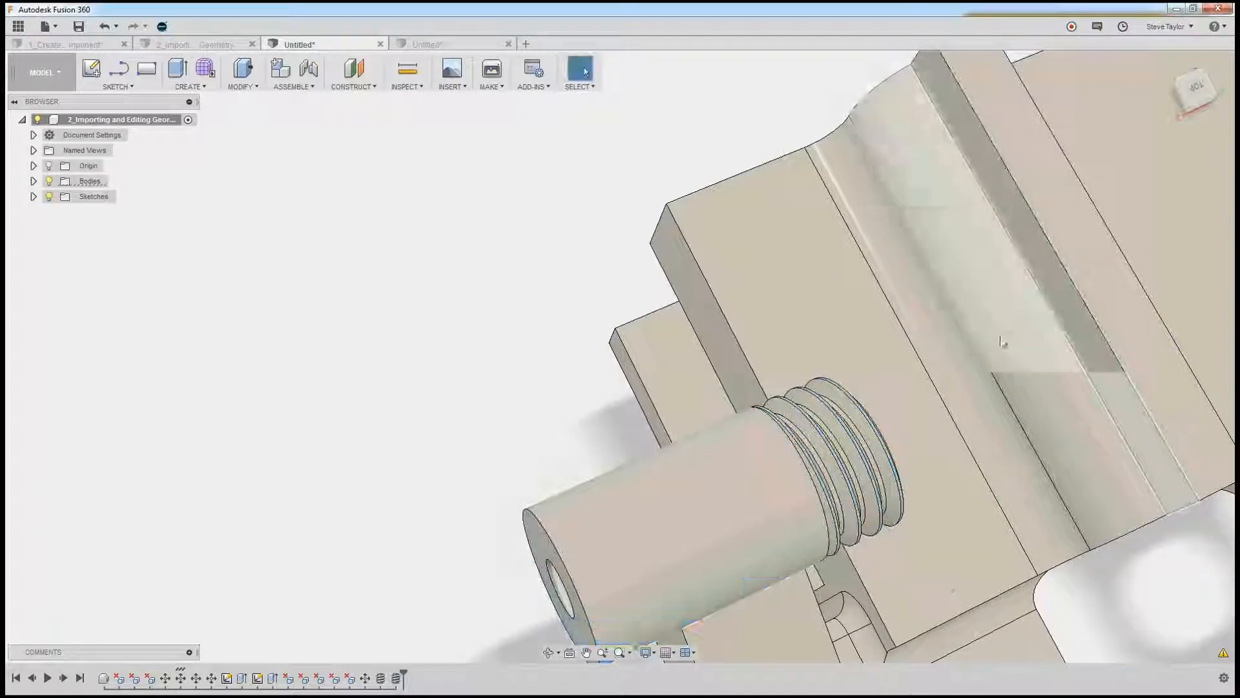
Offset the helical flank face of the boss's modeled outer thread by -0.01 mm with Press Pull
middle_click_drag(955, 462, 933, 508, "shift")
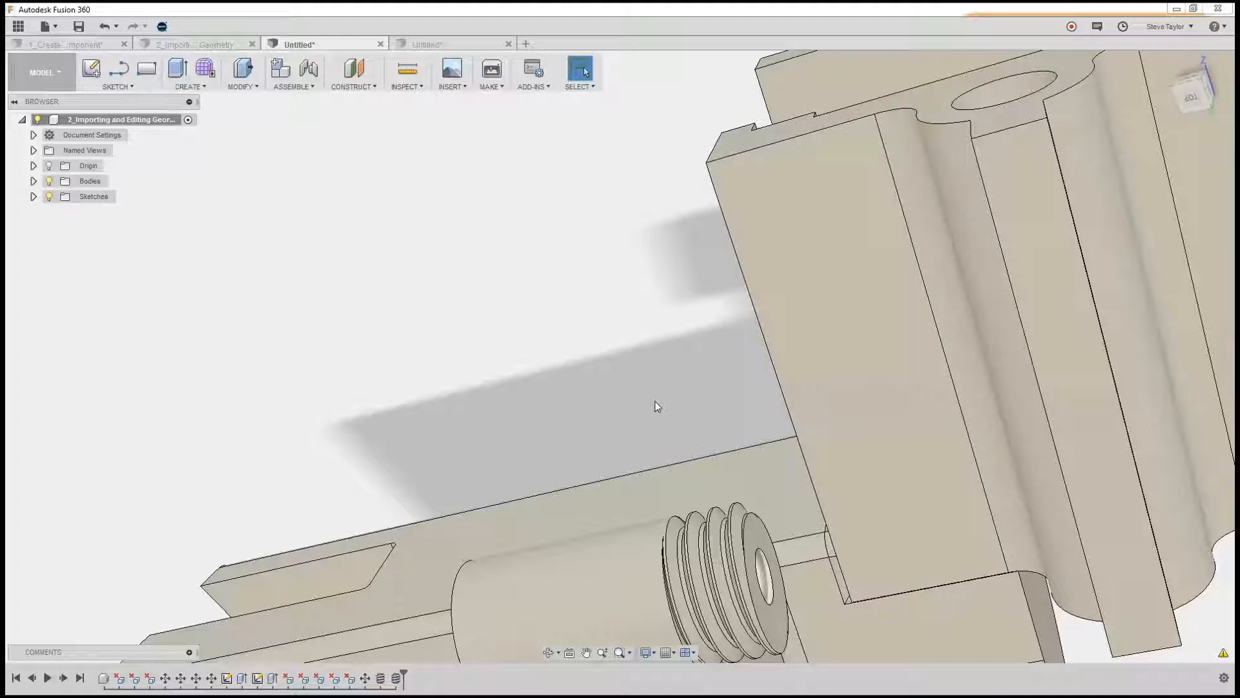
right_click(655, 406)
left_click(683, 383)
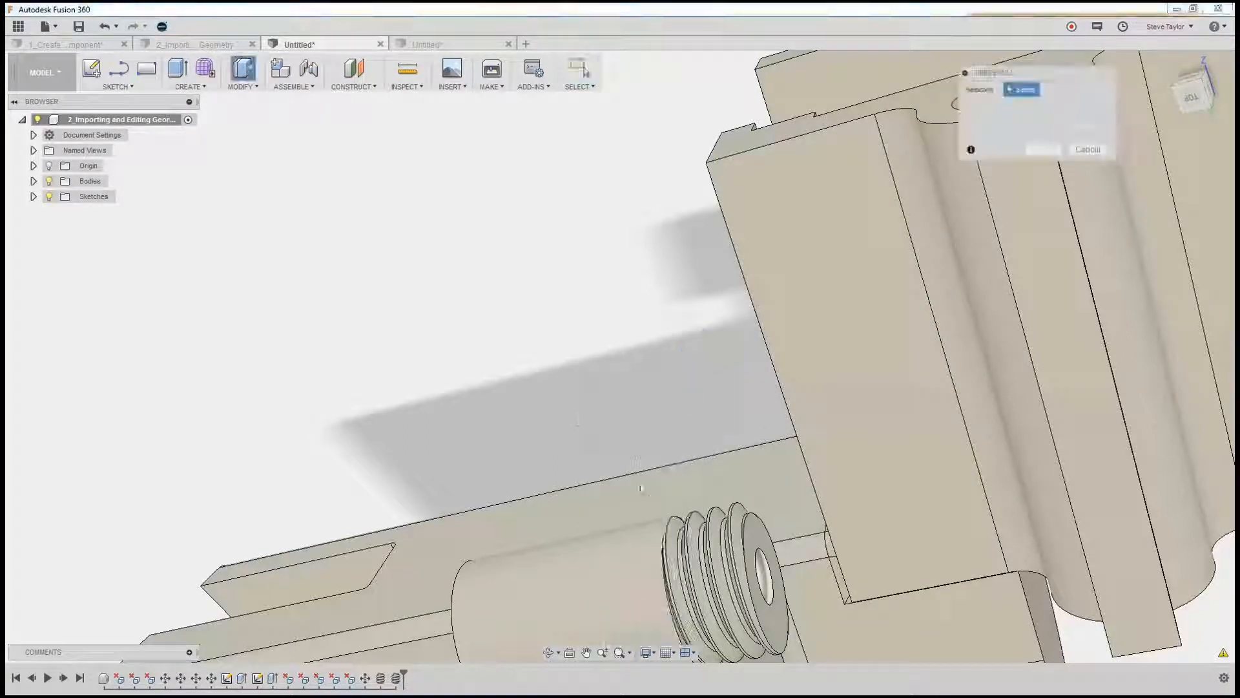
left_click(738, 534)
scroll(736, 531, "down", 3)
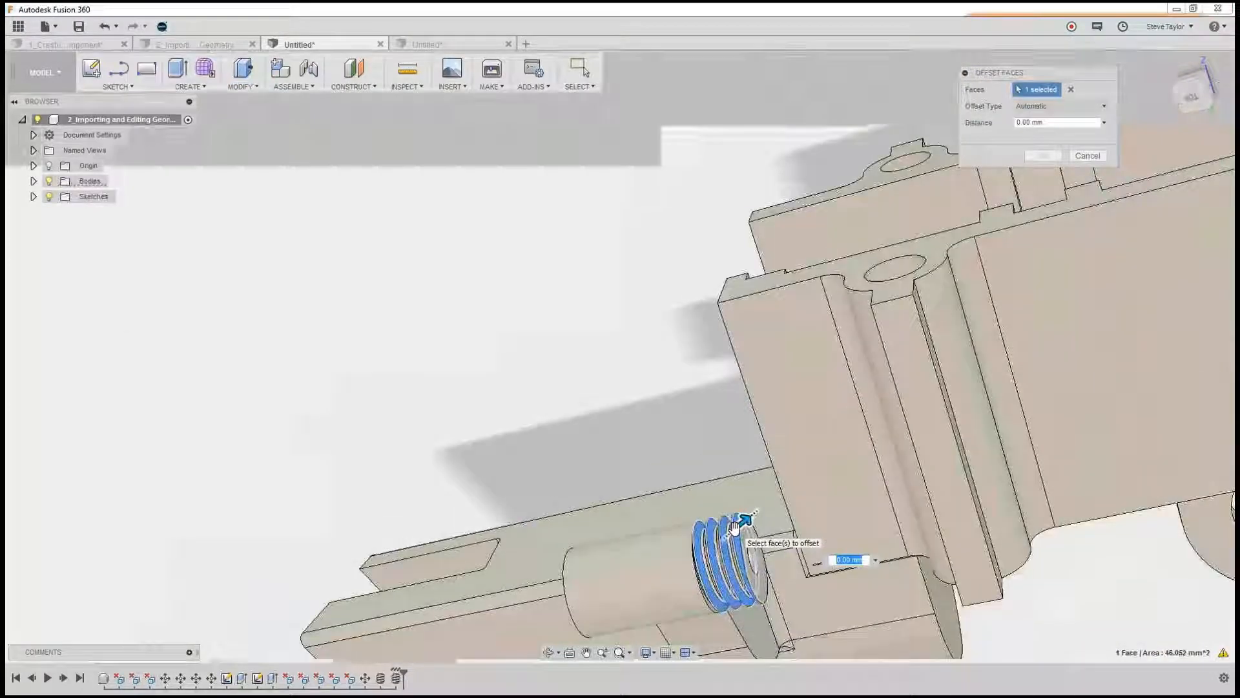
scroll(736, 529, "up", 5)
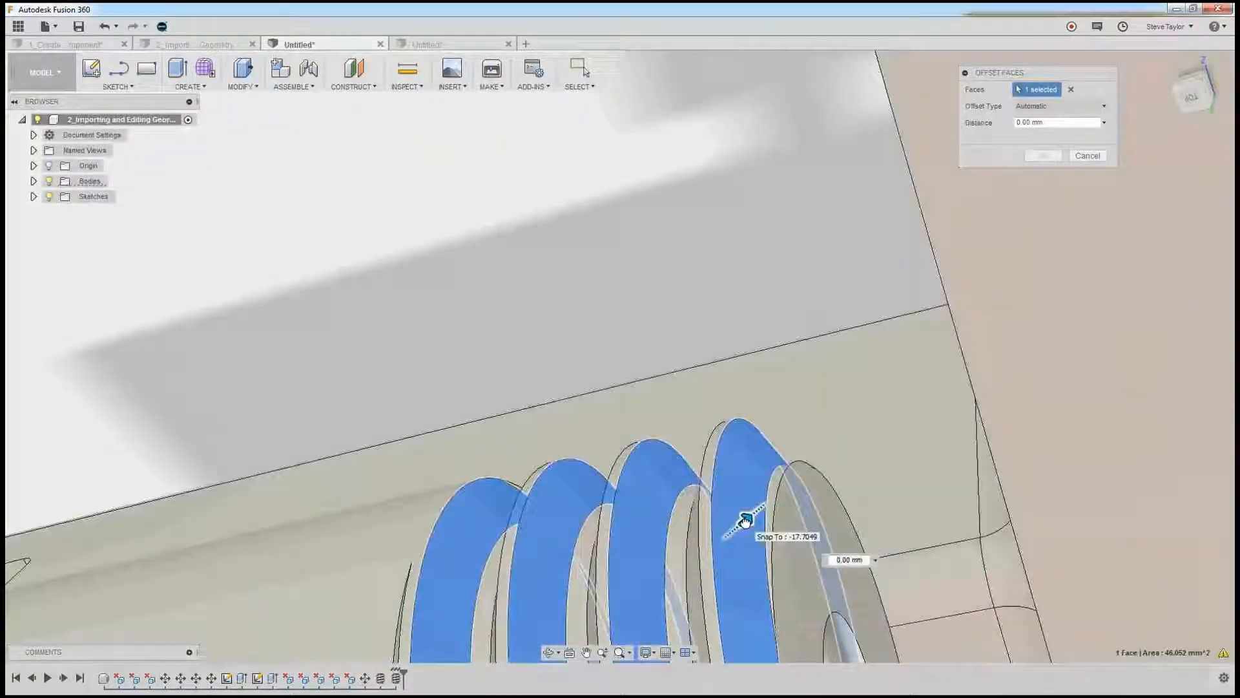
left_click_drag(745, 521, 744, 522)
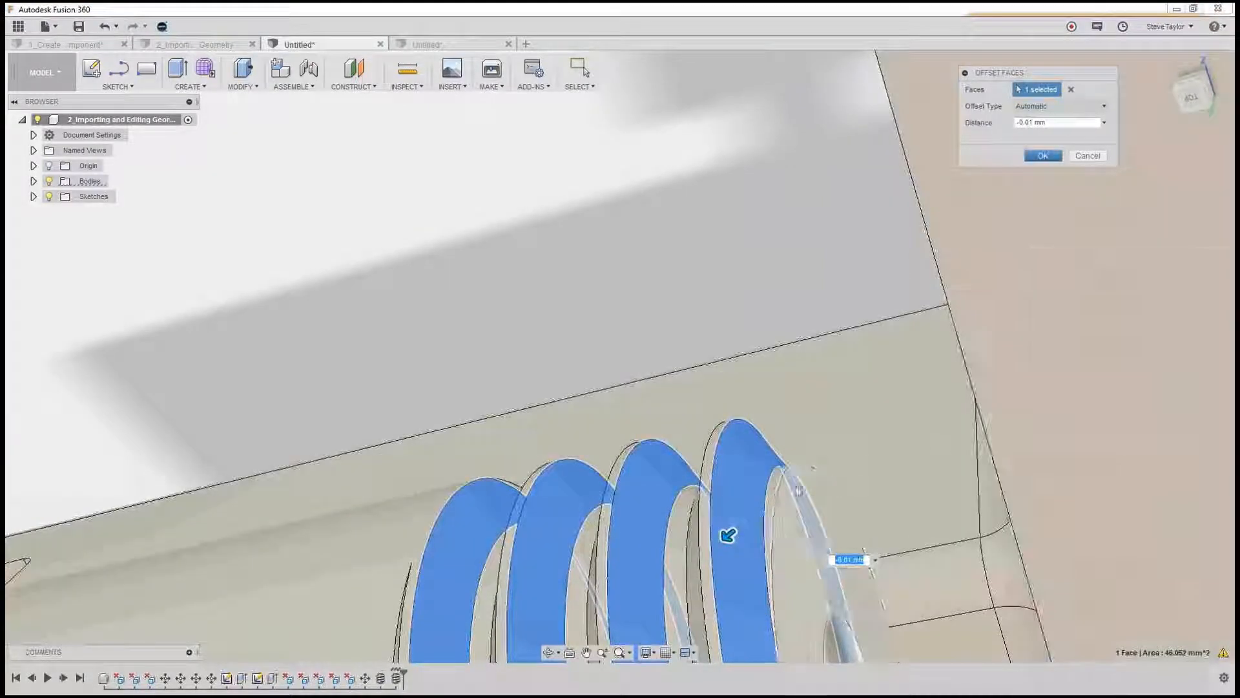
left_click(1042, 155)
scroll(689, 421, "down", 10)
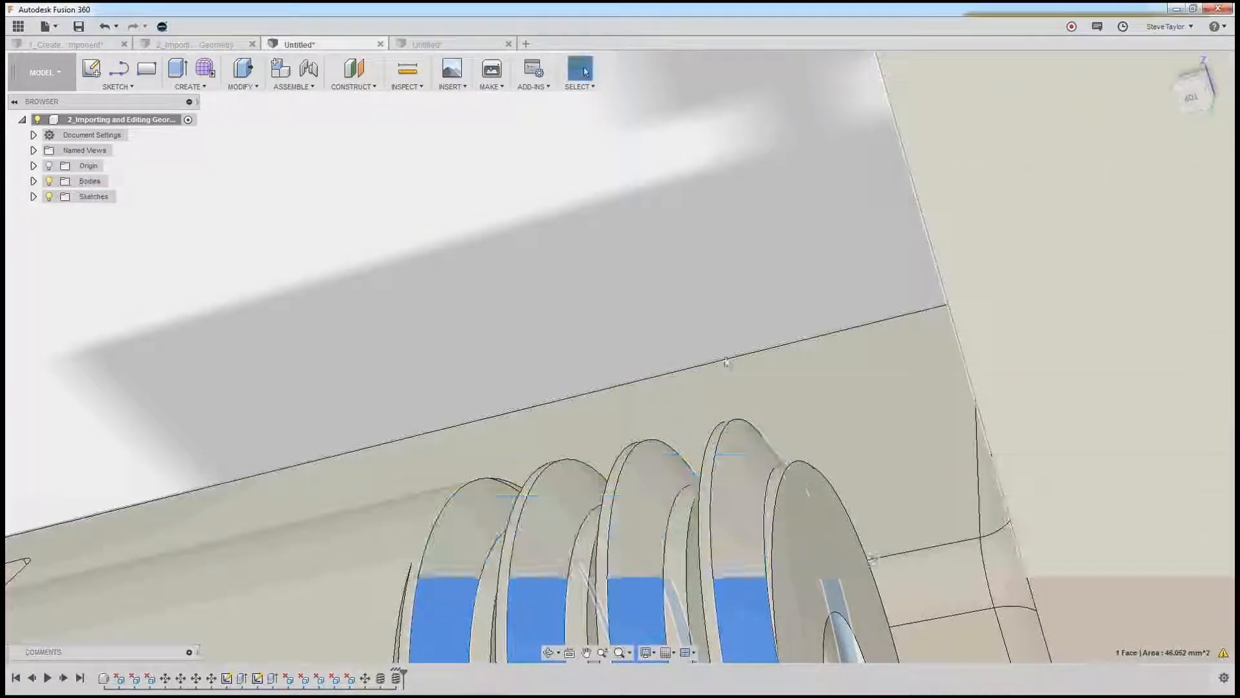
scroll(711, 489, "up", 10)
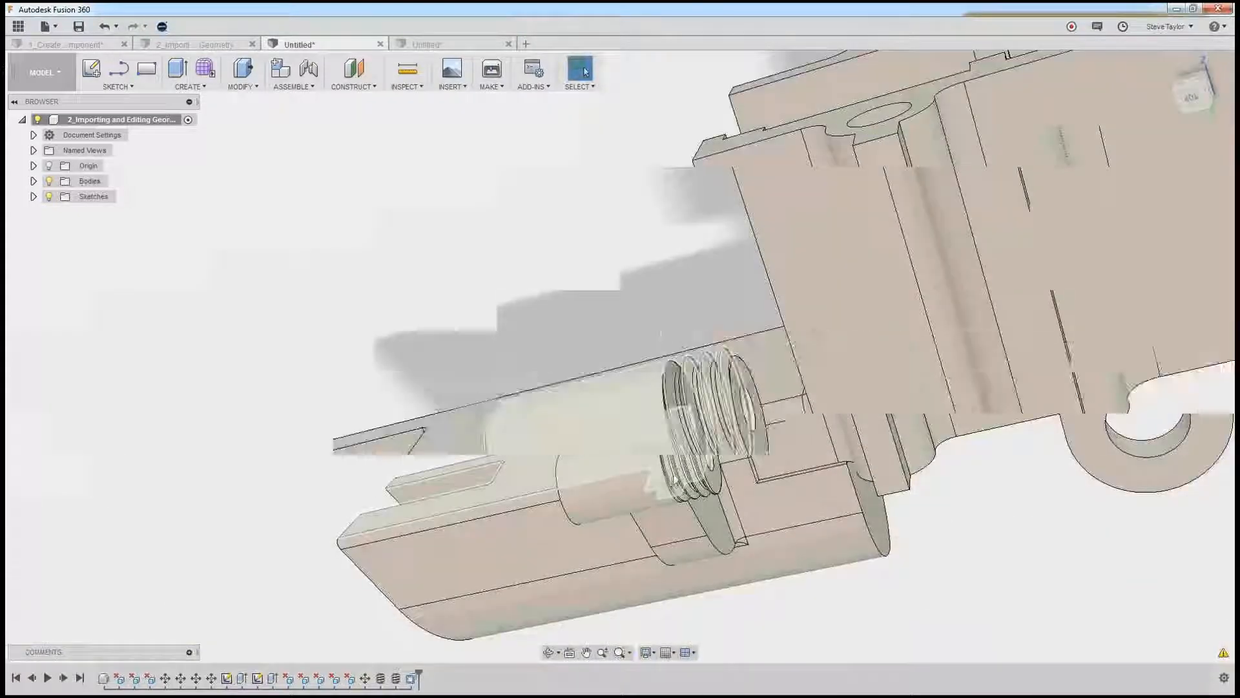
scroll(709, 489, "down", 8)
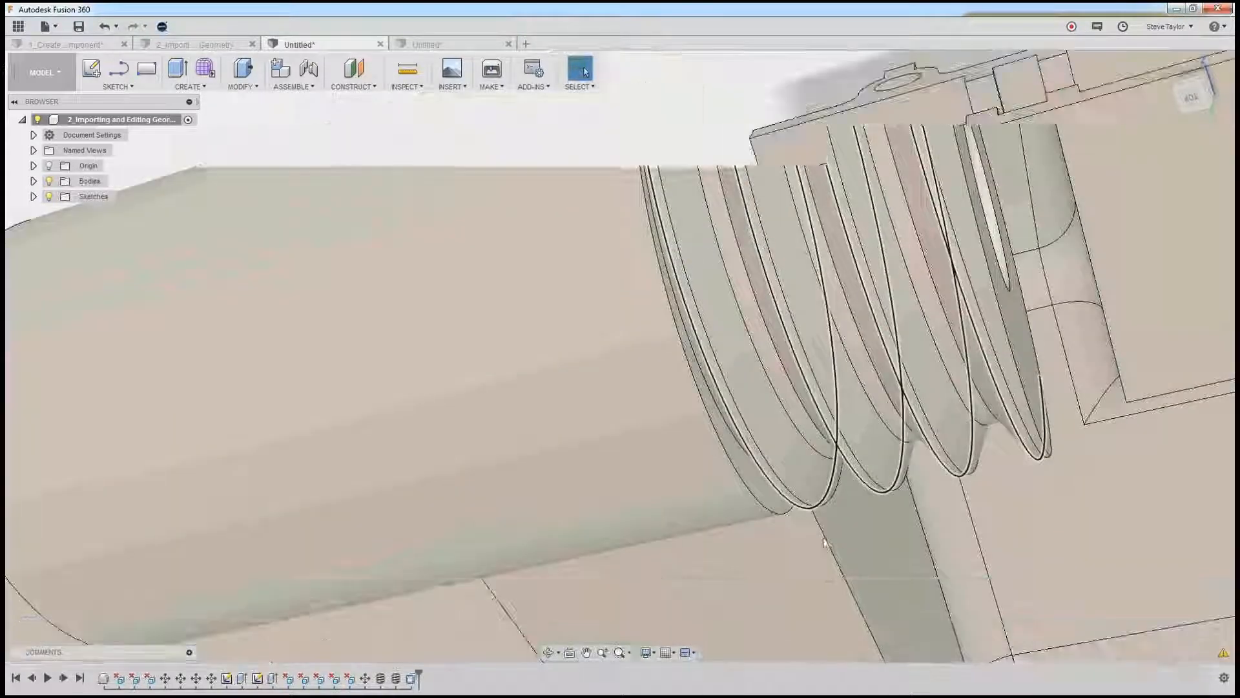
middle_click_drag(805, 514, 806, 512, "shift")
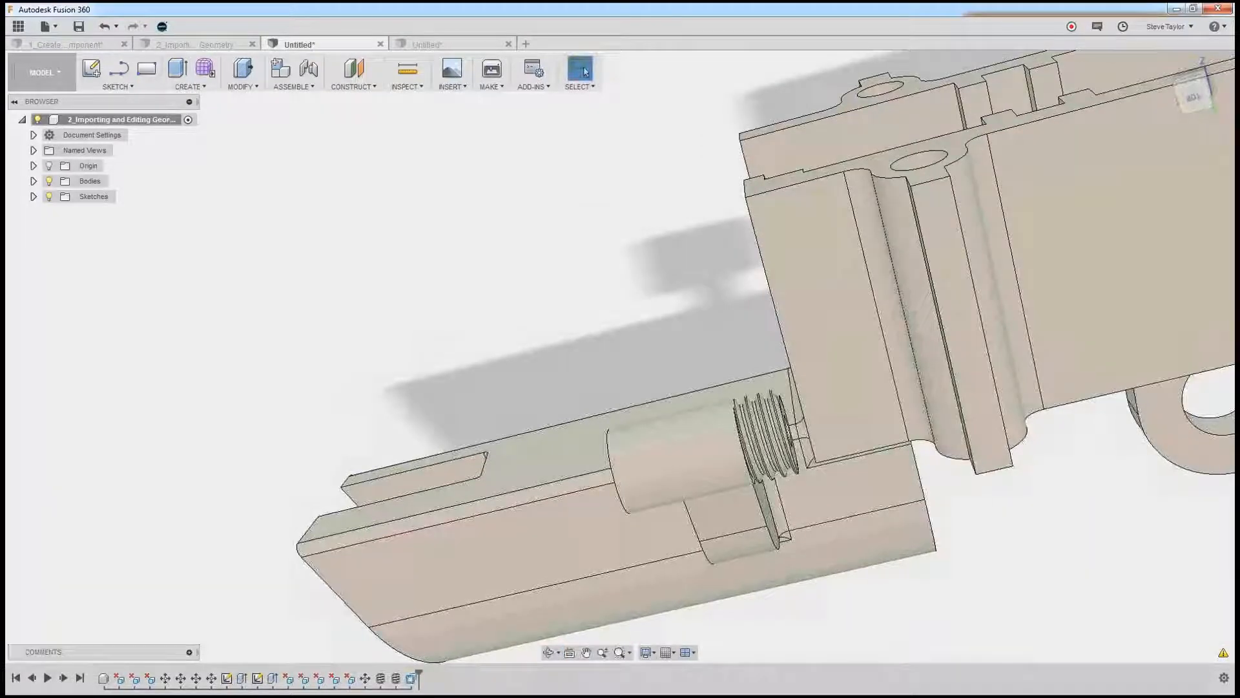